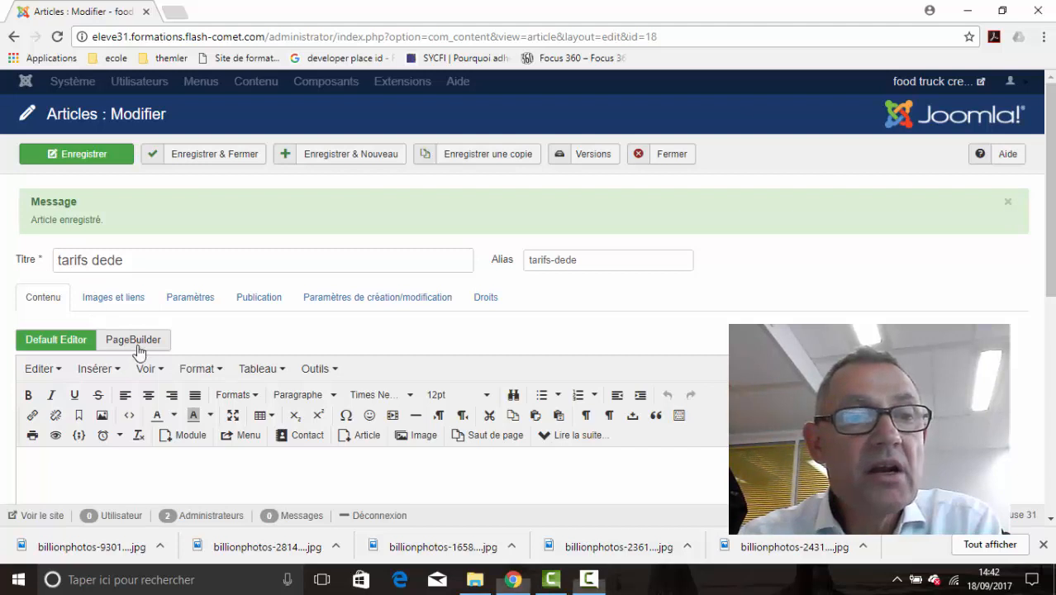
Switch the "tarifs dede" article to PageBuilder and add a Text element to the empty row.
{"action": "left_click", "coordinate": [137, 343]}
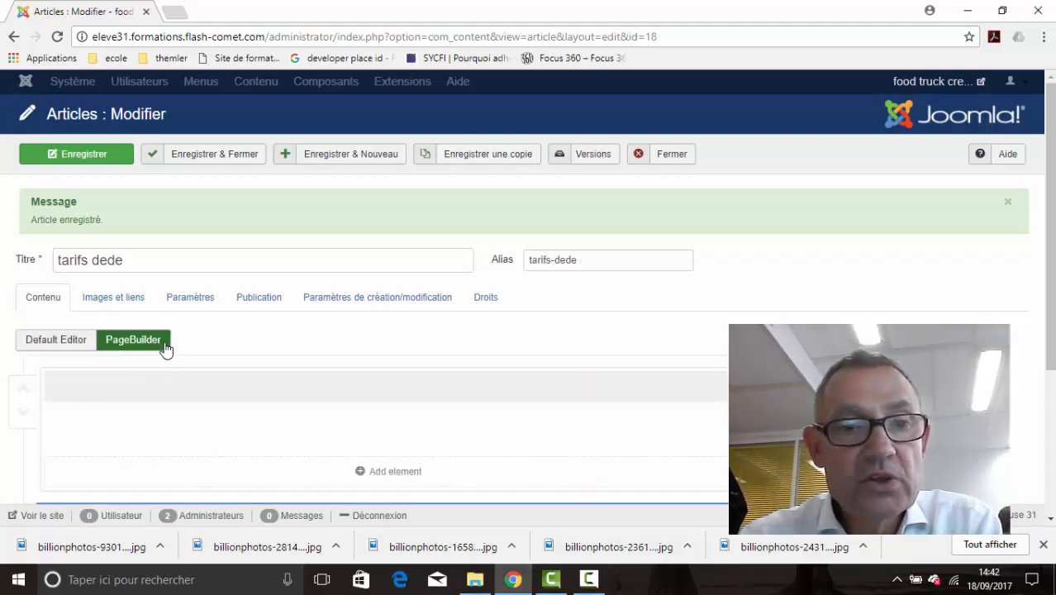
{"action": "scroll", "coordinate": [188, 322], "scroll_direction": "down", "scroll_amount": 2}
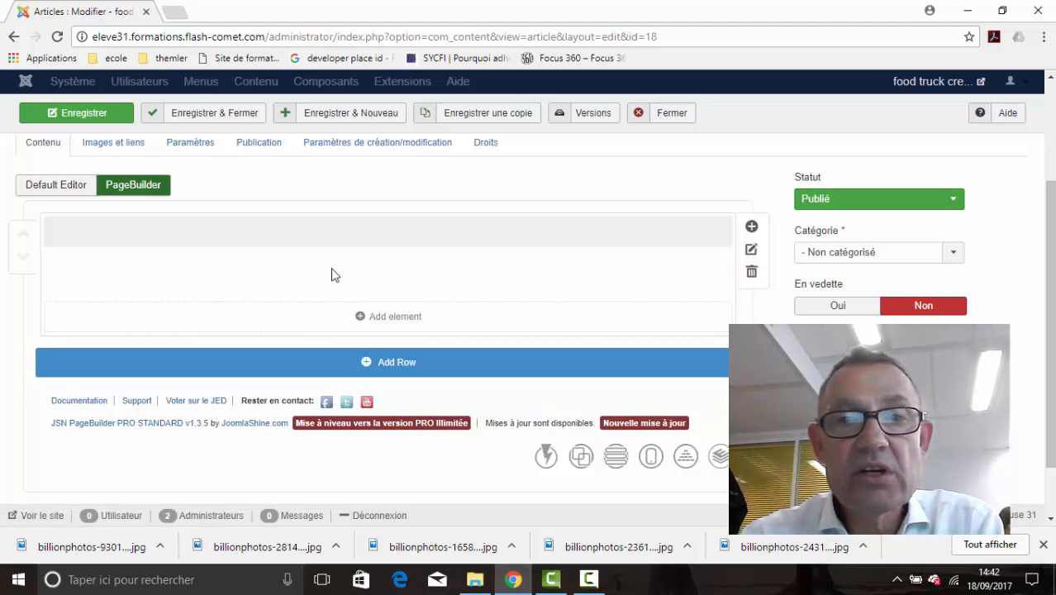
{"action": "left_click", "coordinate": [404, 322]}
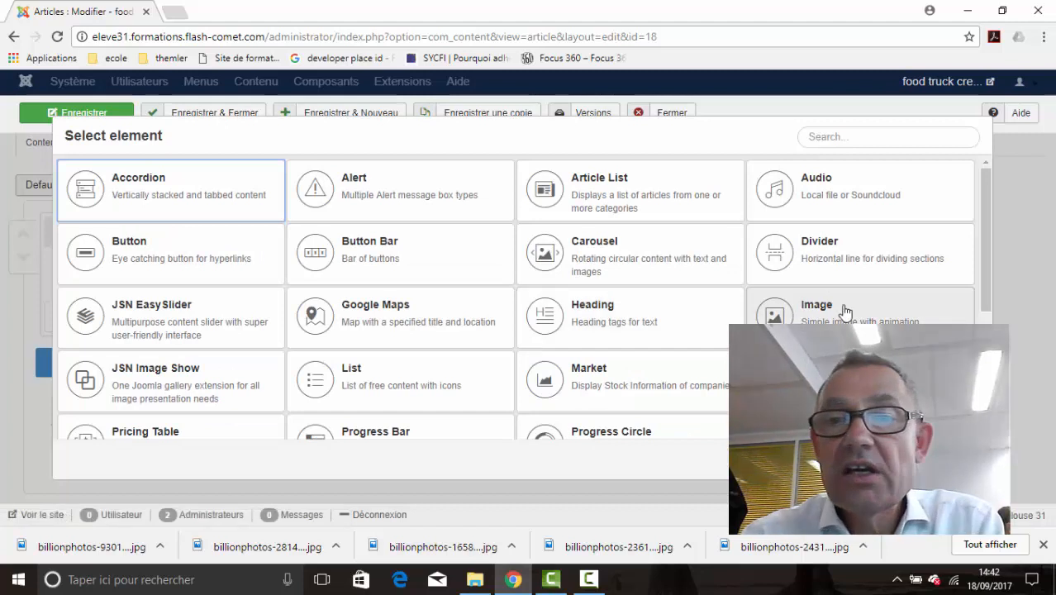
{"action": "scroll", "coordinate": [844, 310], "scroll_direction": "down", "scroll_amount": 1}
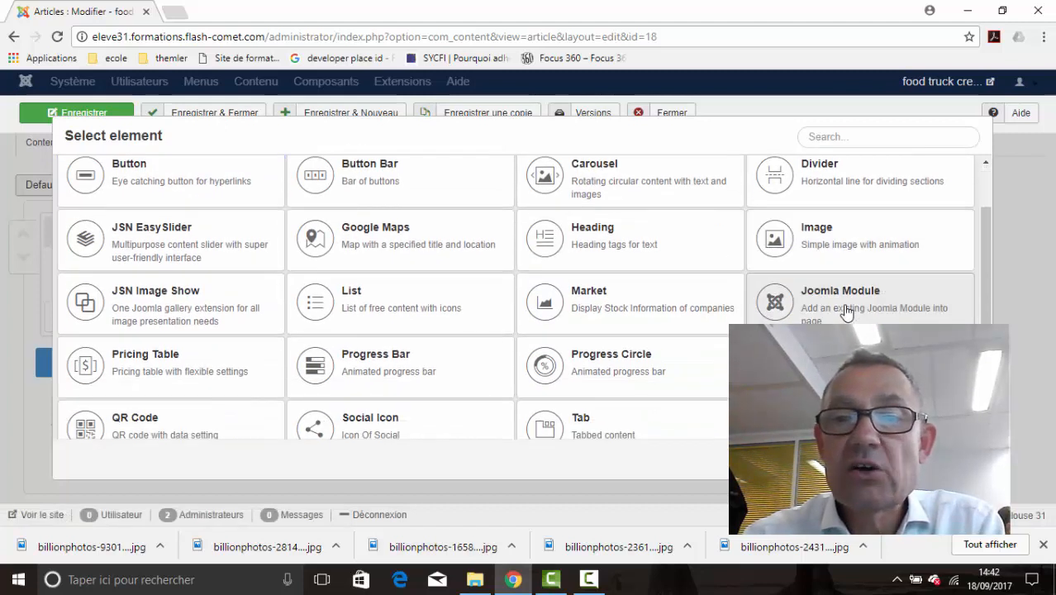
{"action": "scroll", "coordinate": [843, 309], "scroll_direction": "down", "scroll_amount": 2}
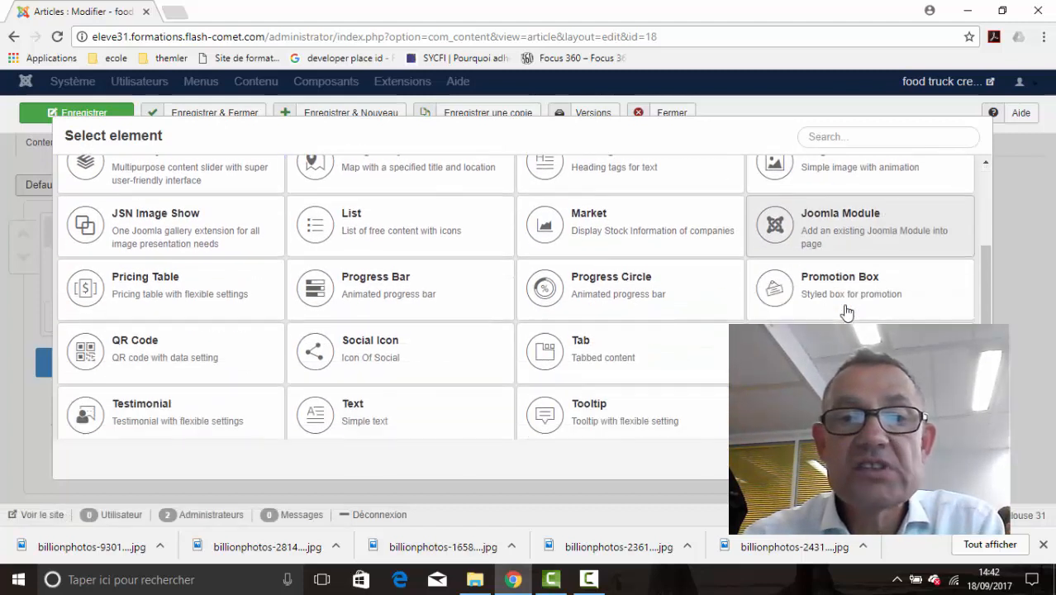
{"action": "left_click", "coordinate": [327, 418]}
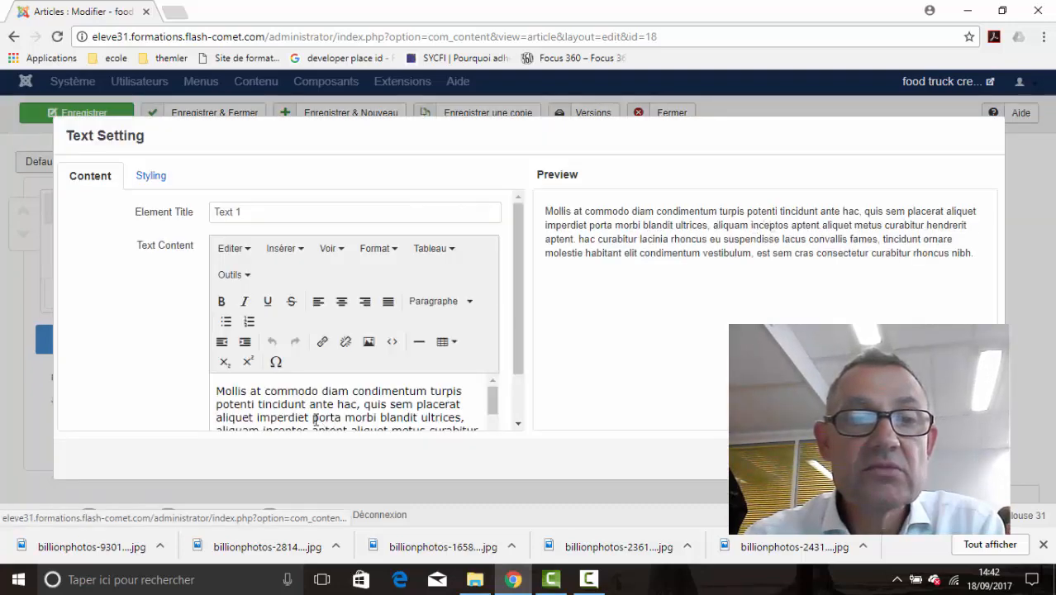
Replace the first word of the Text element's sample content with "test" and save both the element and the article.
{"action": "left_click_drag", "start_coordinate": [514, 369], "coordinate": [521, 423]}
{"action": "left_click_drag", "start_coordinate": [265, 330], "coordinate": [364, 330]}
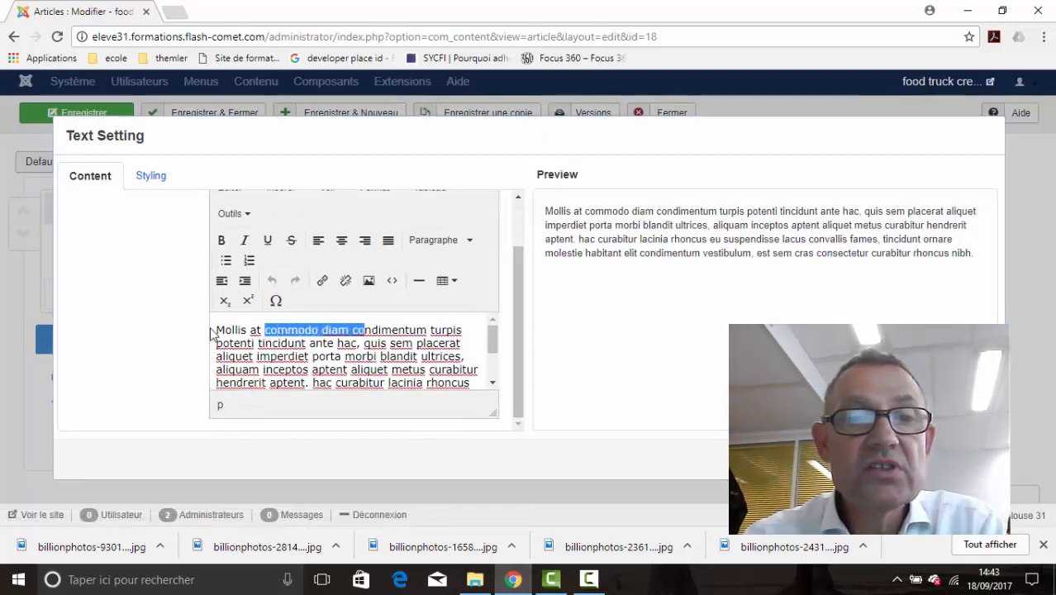
{"action": "left_click_drag", "start_coordinate": [225, 330], "coordinate": [243, 329]}
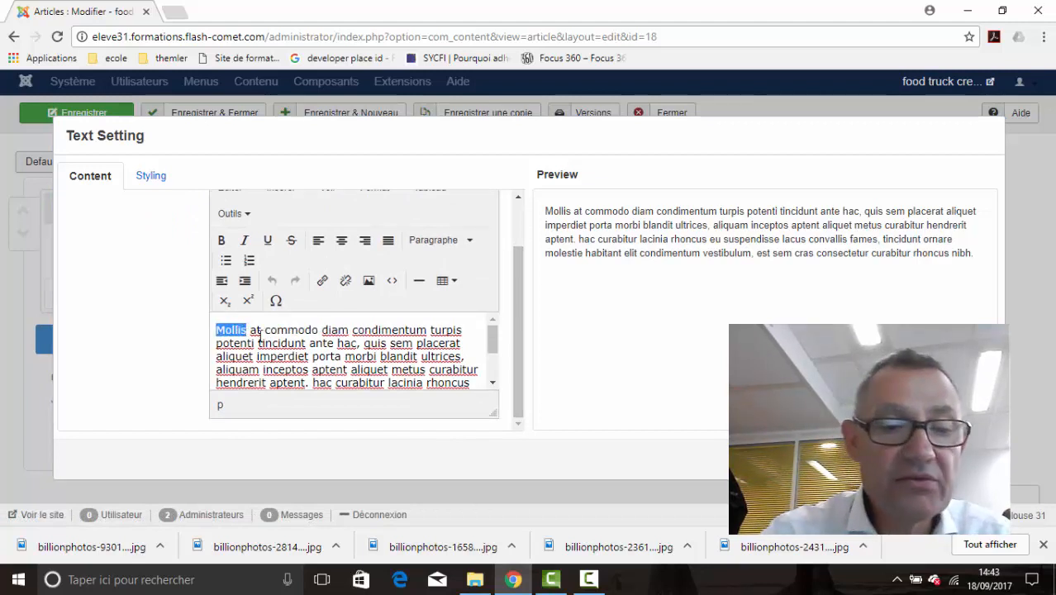
{"action": "type", "text": "test"}
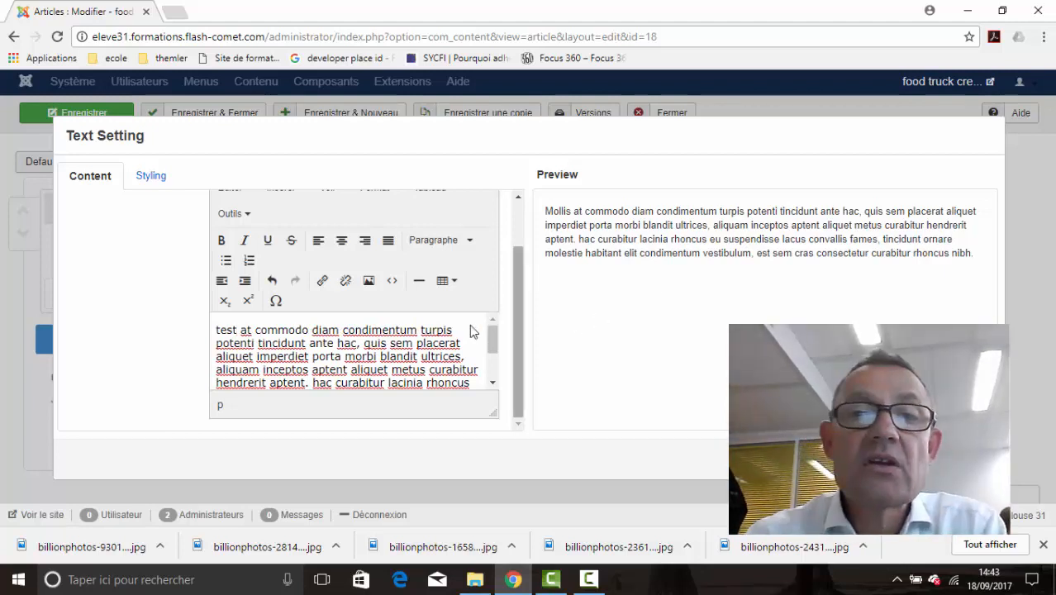
{"action": "left_click", "coordinate": [922, 460]}
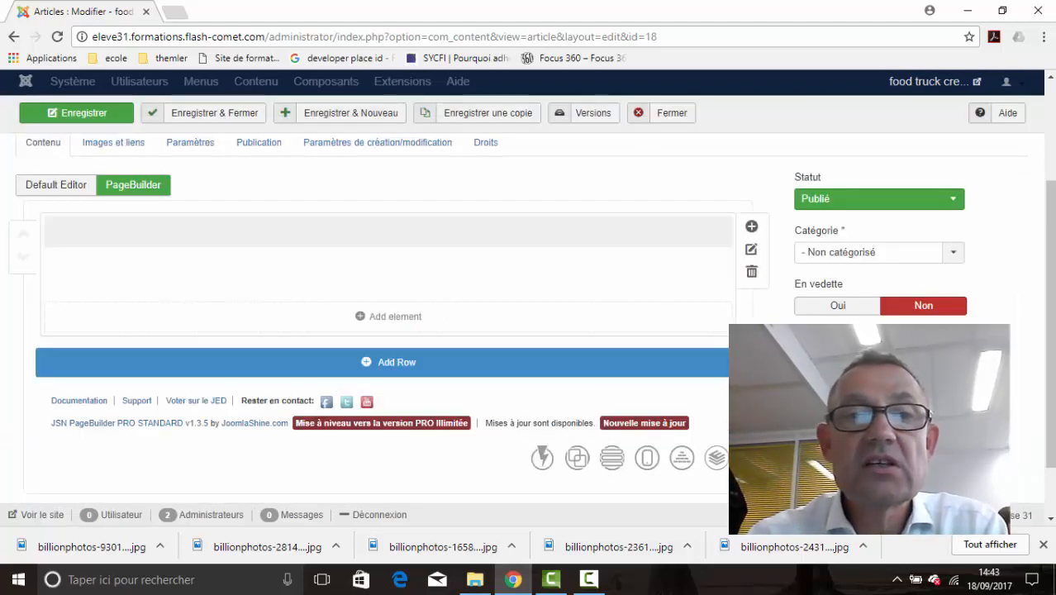
{"action": "left_click", "coordinate": [83, 113]}
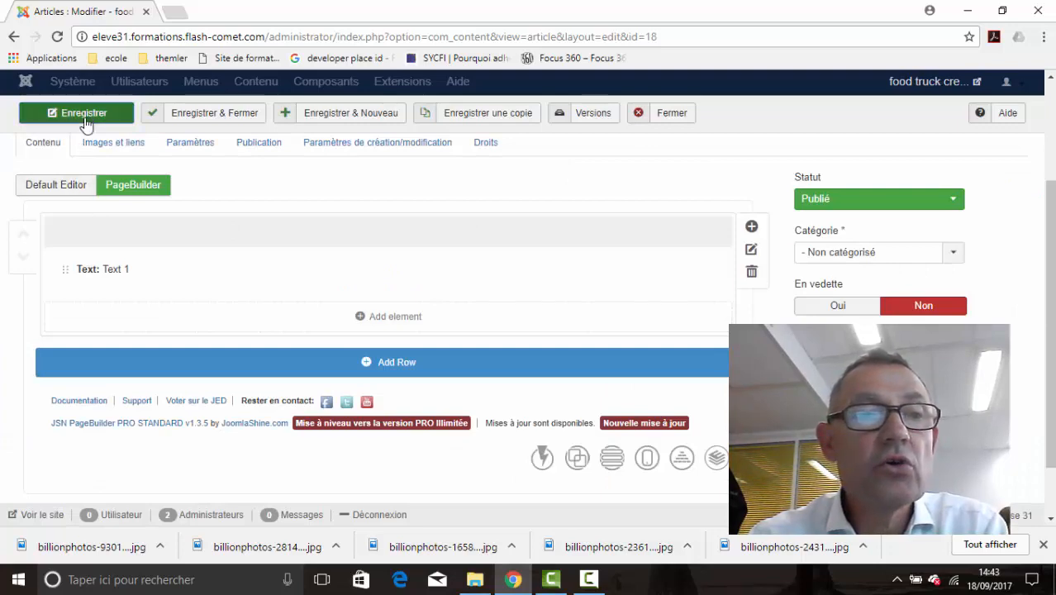
Open the public site's "Vente à emporter" page and examine how the article text is displayed.
{"action": "left_click", "coordinate": [607, 154]}
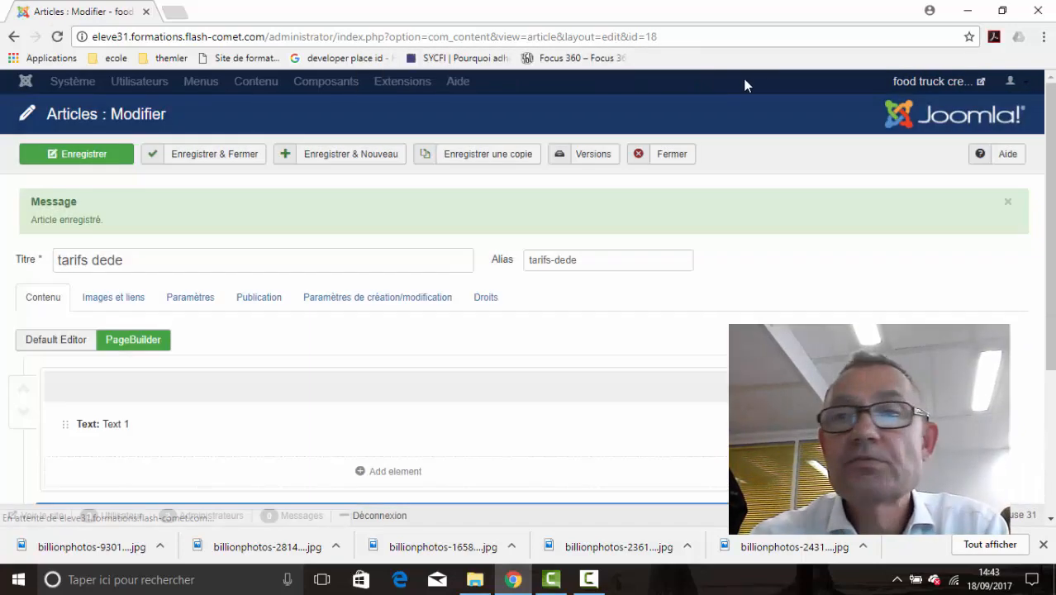
{"action": "left_click", "coordinate": [917, 82]}
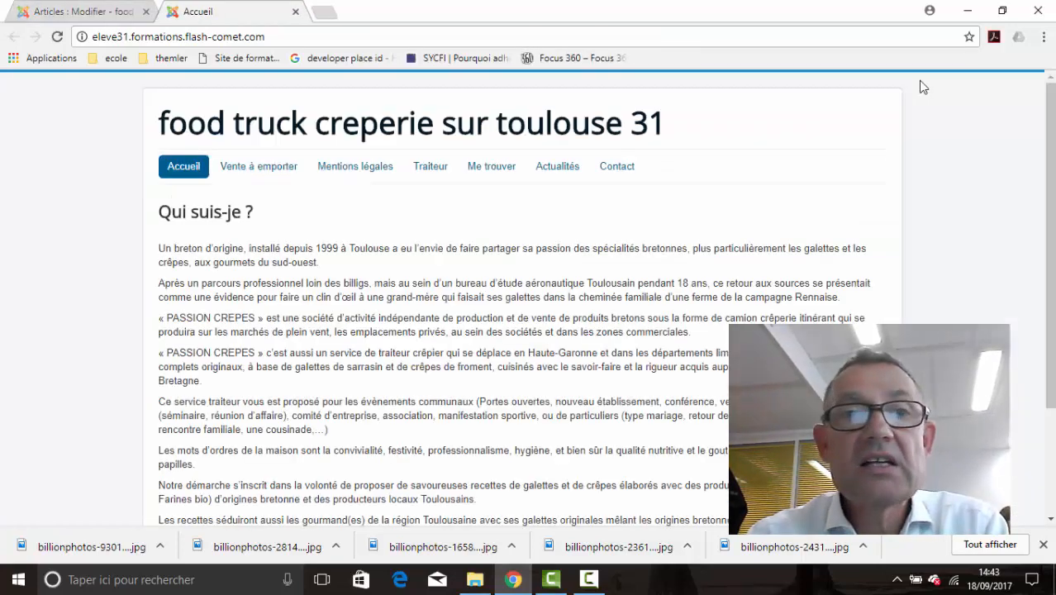
{"action": "left_click", "coordinate": [267, 170]}
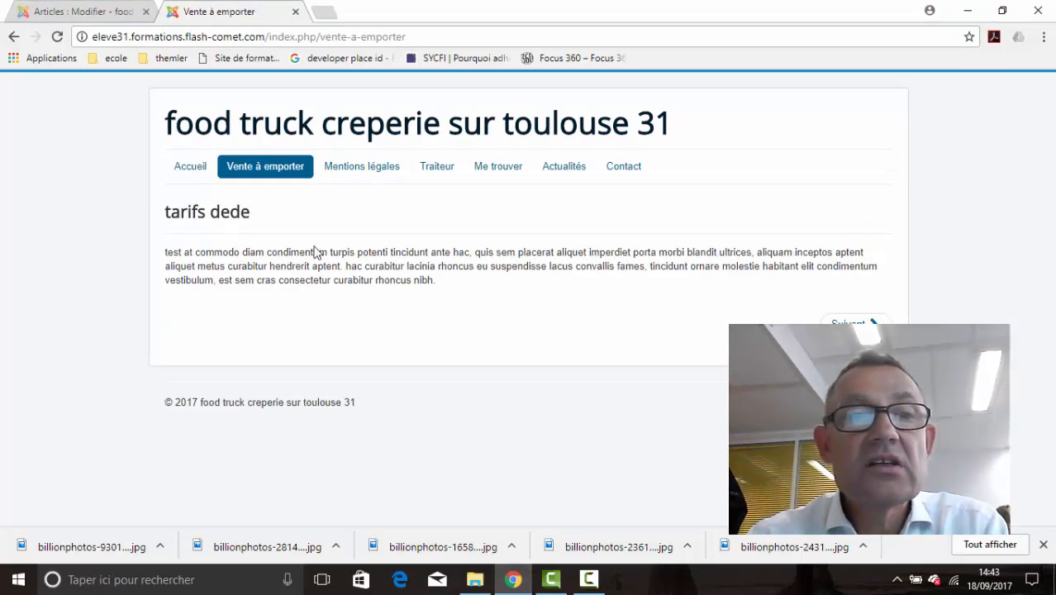
{"action": "left_click_drag", "start_coordinate": [170, 252], "coordinate": [454, 304]}
{"action": "left_click", "coordinate": [472, 289]}
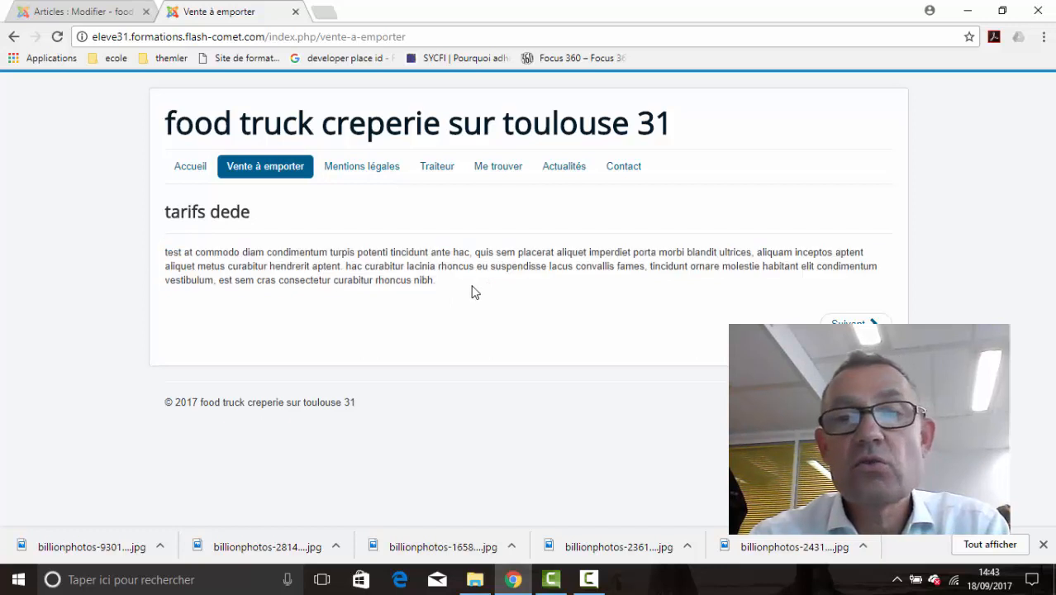
Return to the article editor and justify all the content of the "Text 1" element, saving the element.
{"action": "left_click", "coordinate": [82, 13]}
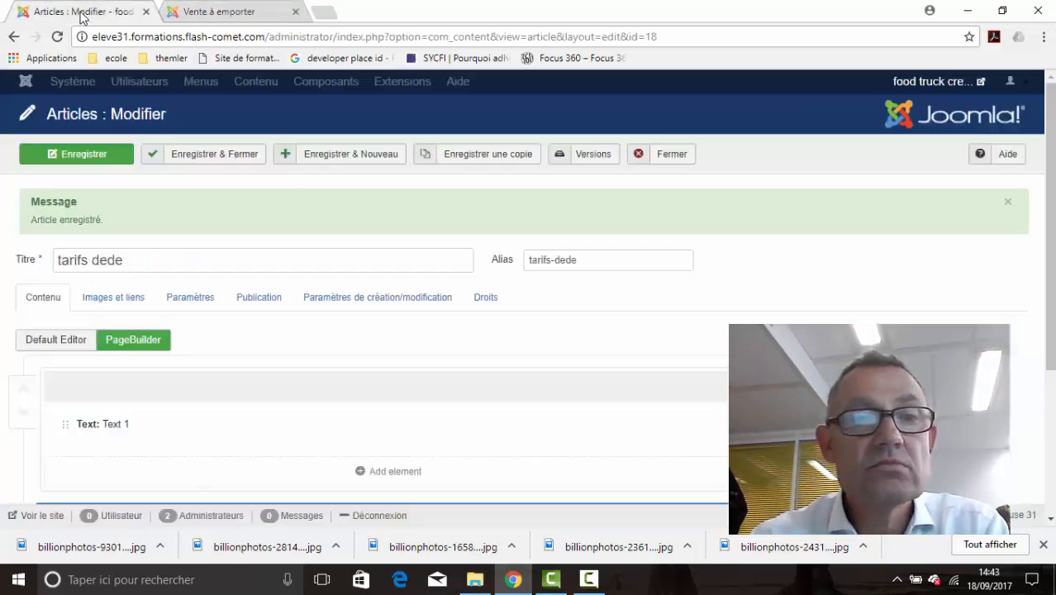
{"action": "left_click", "coordinate": [89, 425]}
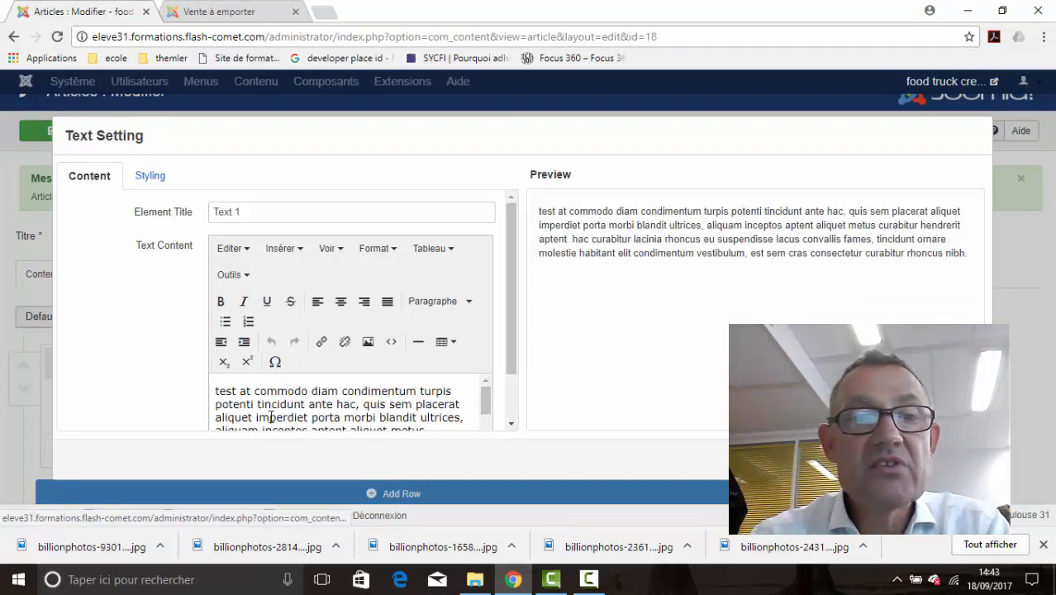
{"action": "left_click_drag", "start_coordinate": [215, 391], "coordinate": [459, 461]}
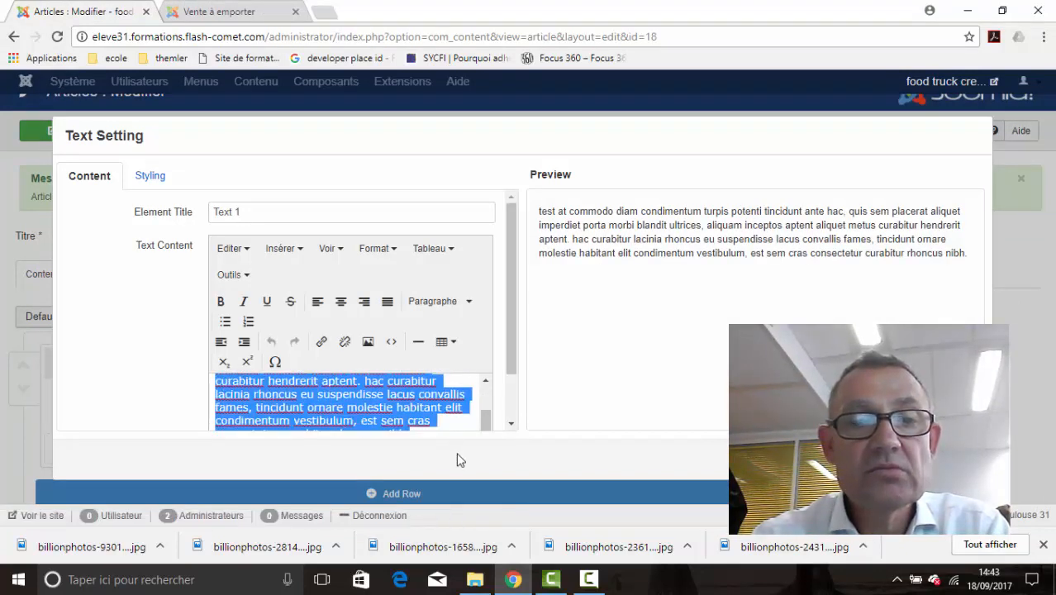
{"action": "left_click", "coordinate": [386, 303]}
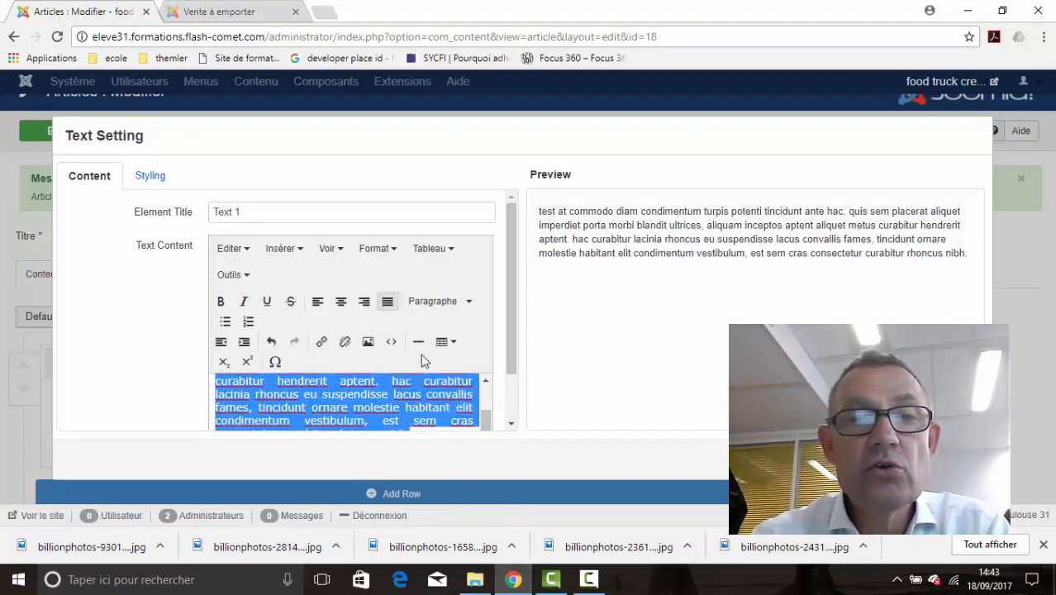
{"action": "left_click", "coordinate": [909, 459]}
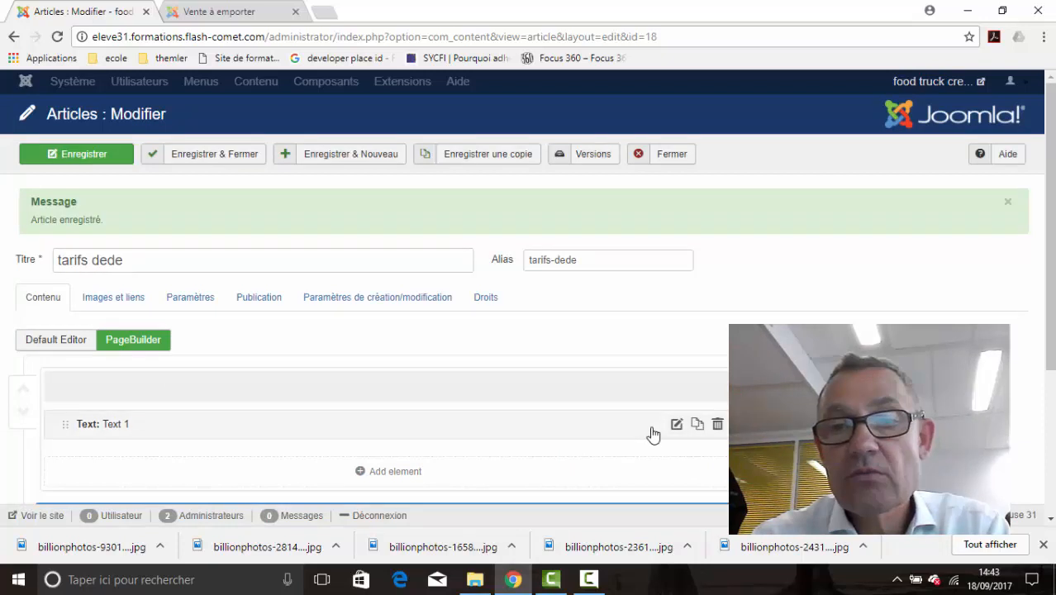
Add a Heading element below the Text element in the same row.
{"action": "scroll", "coordinate": [492, 309], "scroll_direction": "down", "scroll_amount": 2}
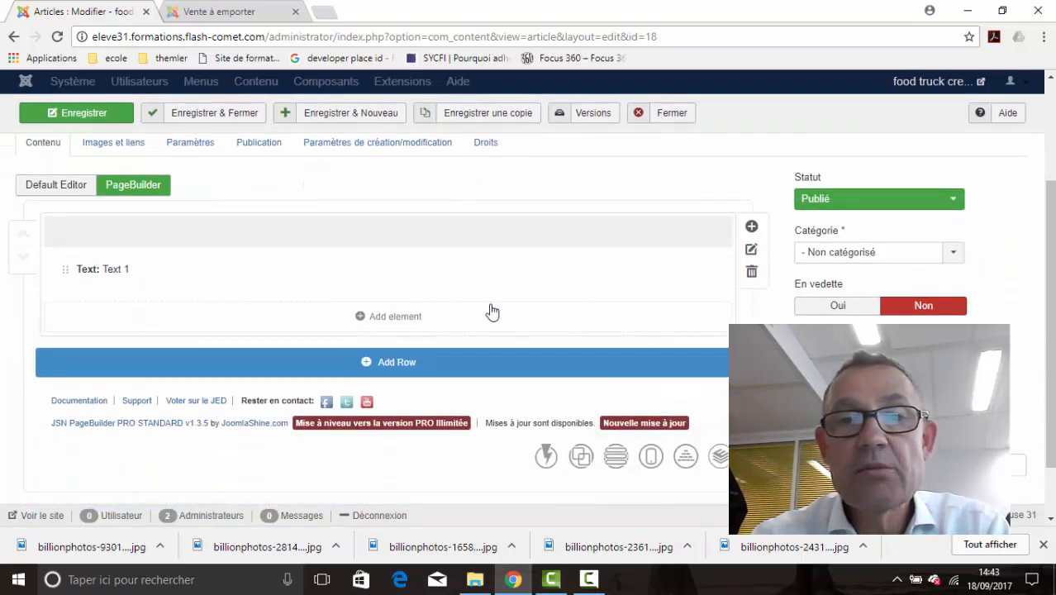
{"action": "left_click", "coordinate": [381, 322]}
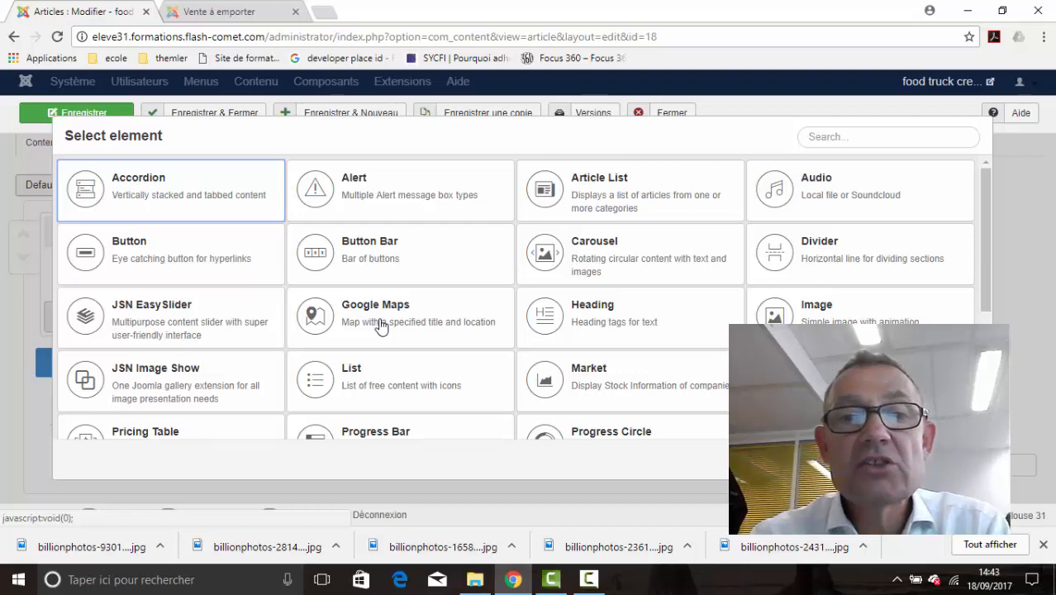
{"action": "scroll", "coordinate": [381, 322], "scroll_direction": "down", "scroll_amount": 2}
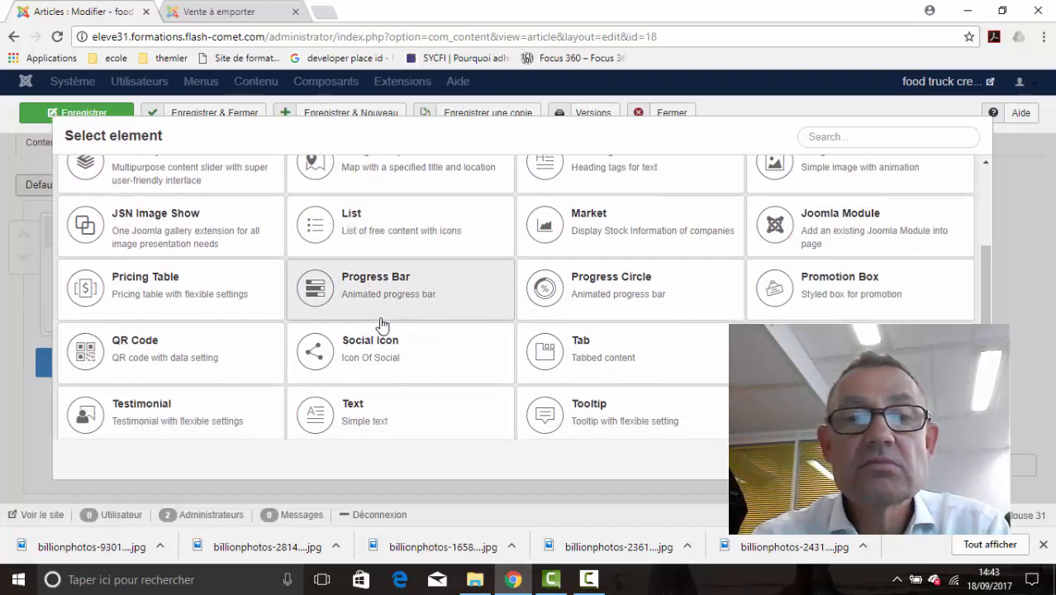
{"action": "scroll", "coordinate": [515, 297], "scroll_direction": "down", "scroll_amount": 1}
{"action": "scroll", "coordinate": [516, 296], "scroll_direction": "up", "scroll_amount": 3}
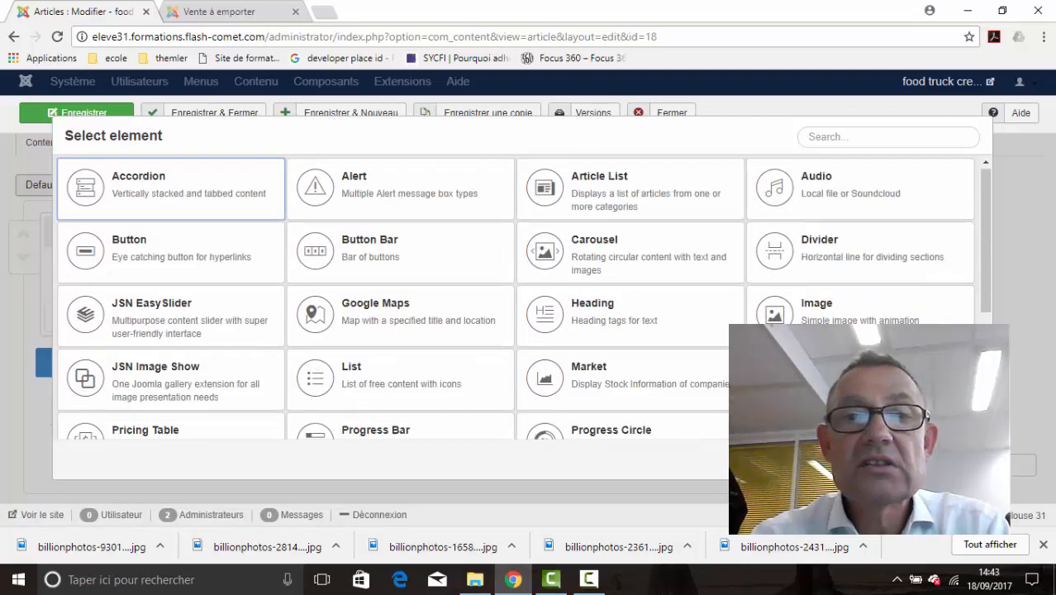
{"action": "left_click", "coordinate": [584, 314]}
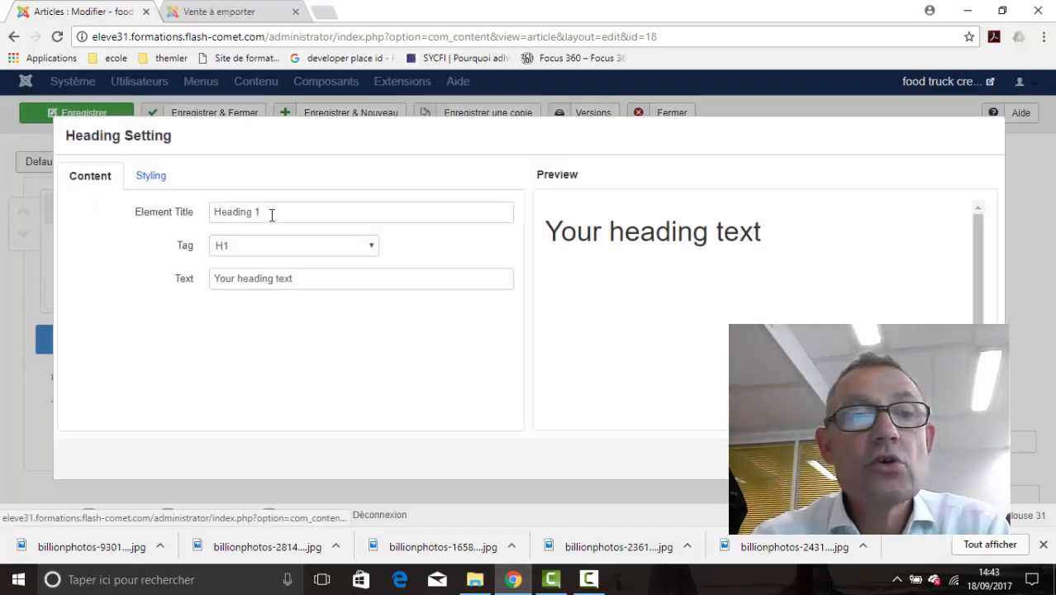
Set the heading's element title to "Mon titre" and its text to "Min titre".
{"action": "left_click_drag", "start_coordinate": [271, 215], "coordinate": [149, 229]}
{"action": "type", "text": "M"}
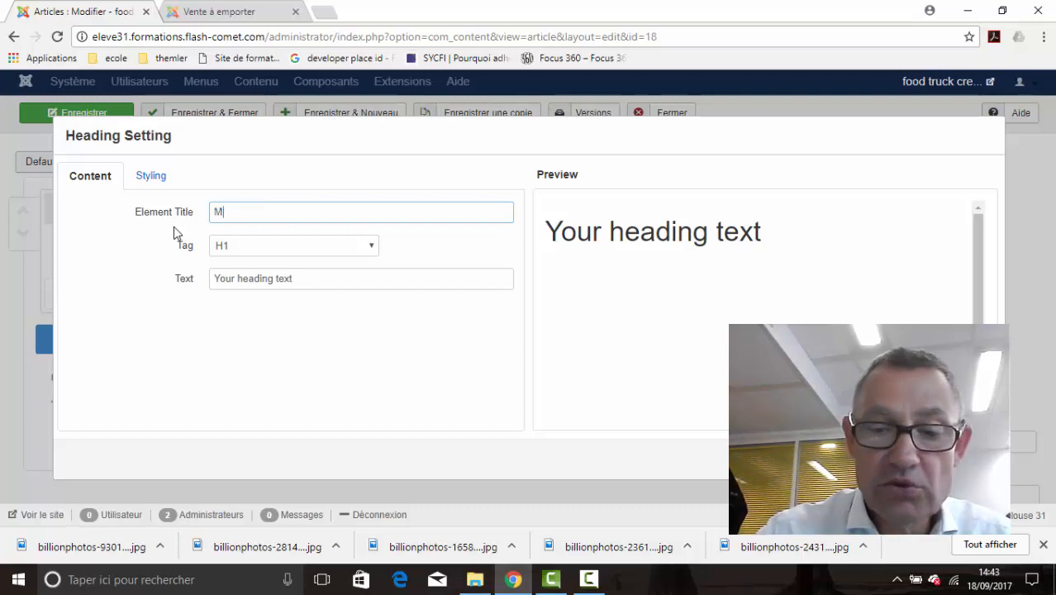
{"action": "type", "text": "on t"}
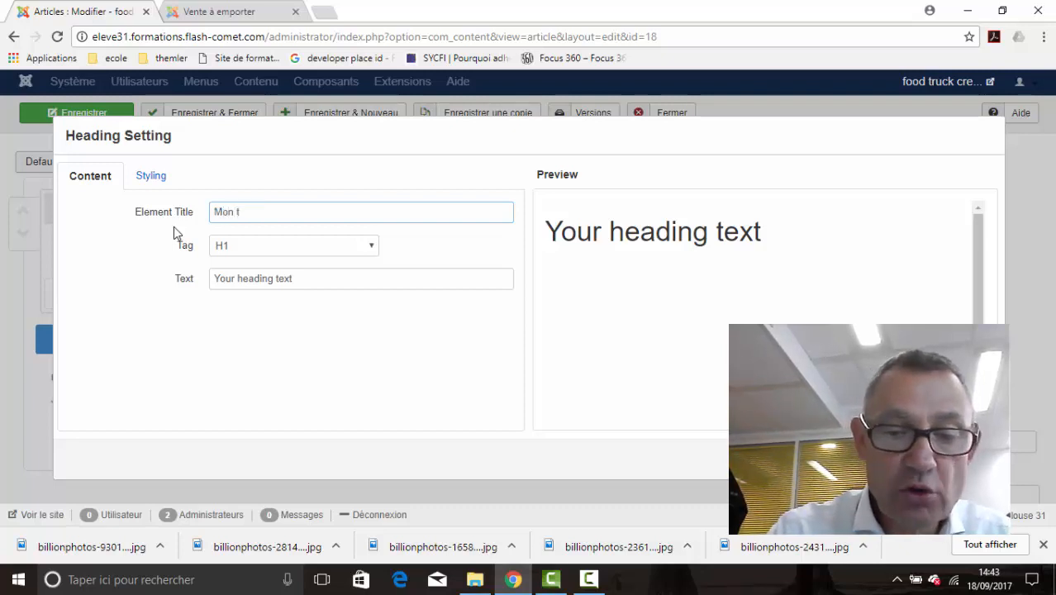
{"action": "type", "text": "itre"}
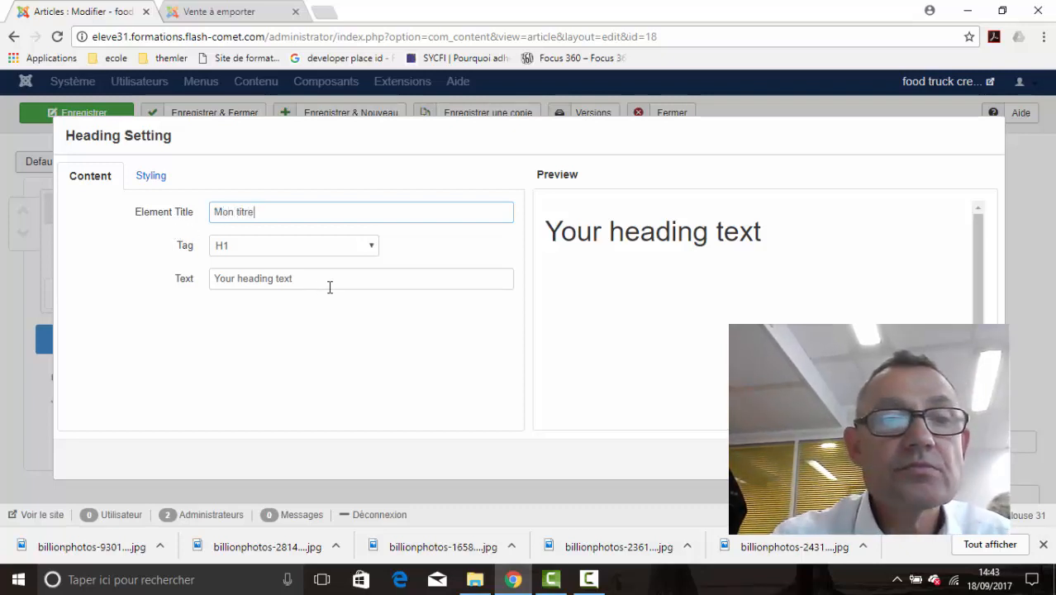
{"action": "left_click_drag", "start_coordinate": [329, 286], "coordinate": [189, 285]}
{"action": "type", "text": "M"}
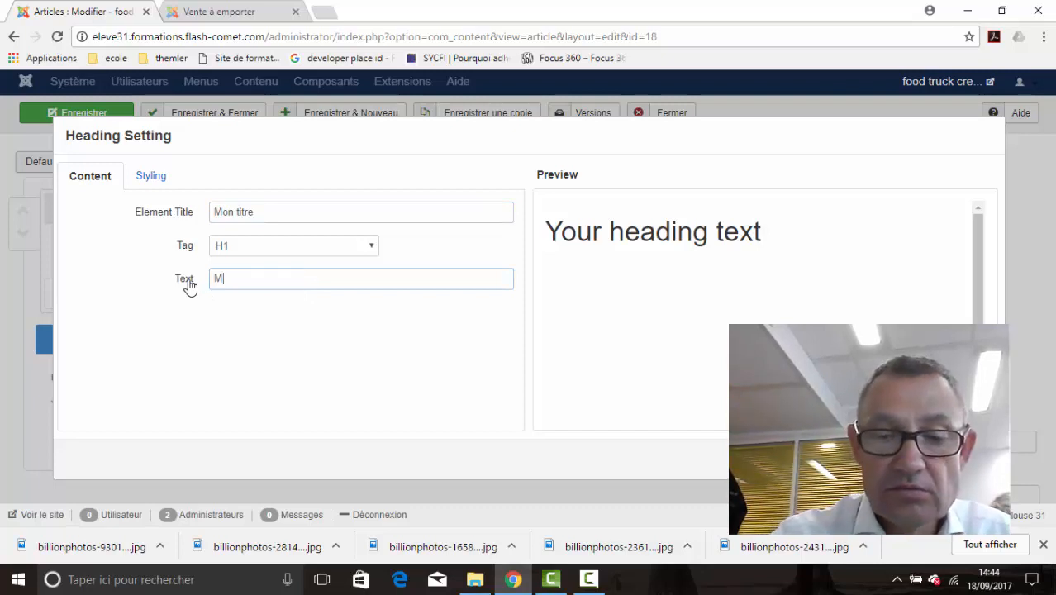
{"action": "type", "text": "in ti"}
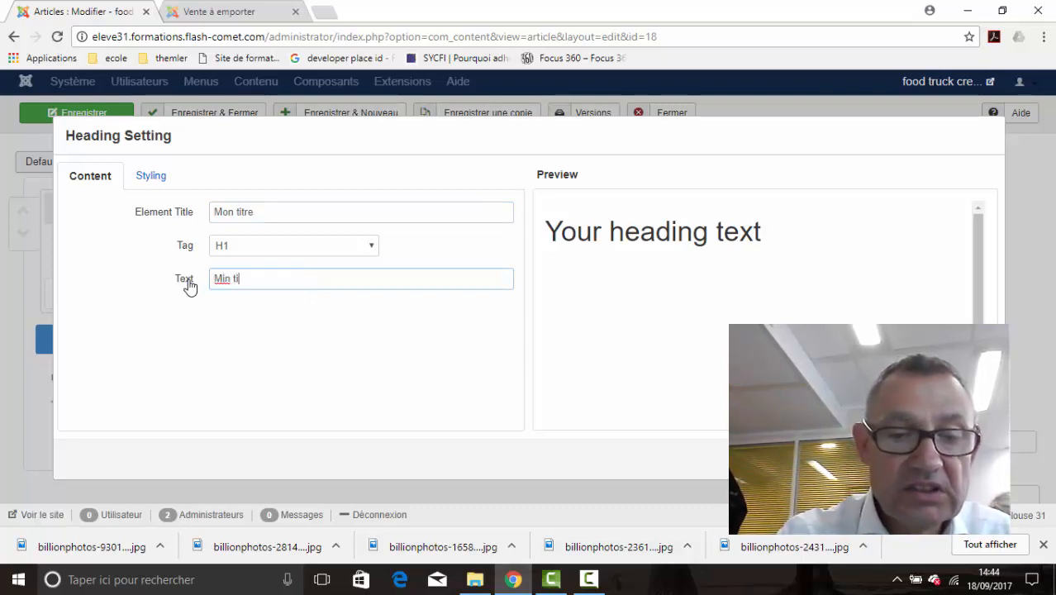
{"action": "type", "text": "tre"}
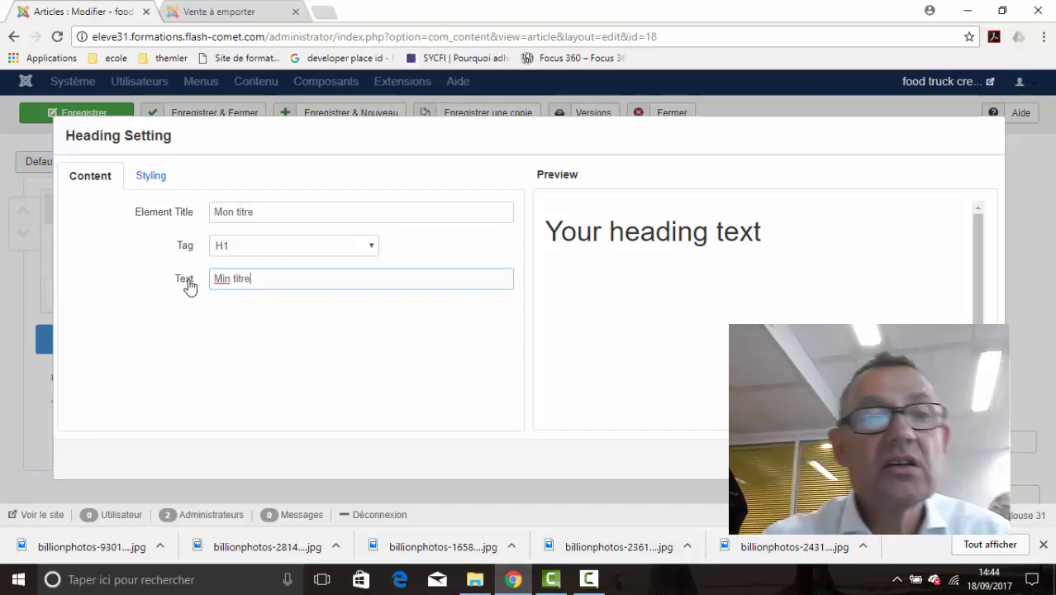
Try the H2 tag on the heading and set its final tag to H3.
{"action": "left_click", "coordinate": [236, 251]}
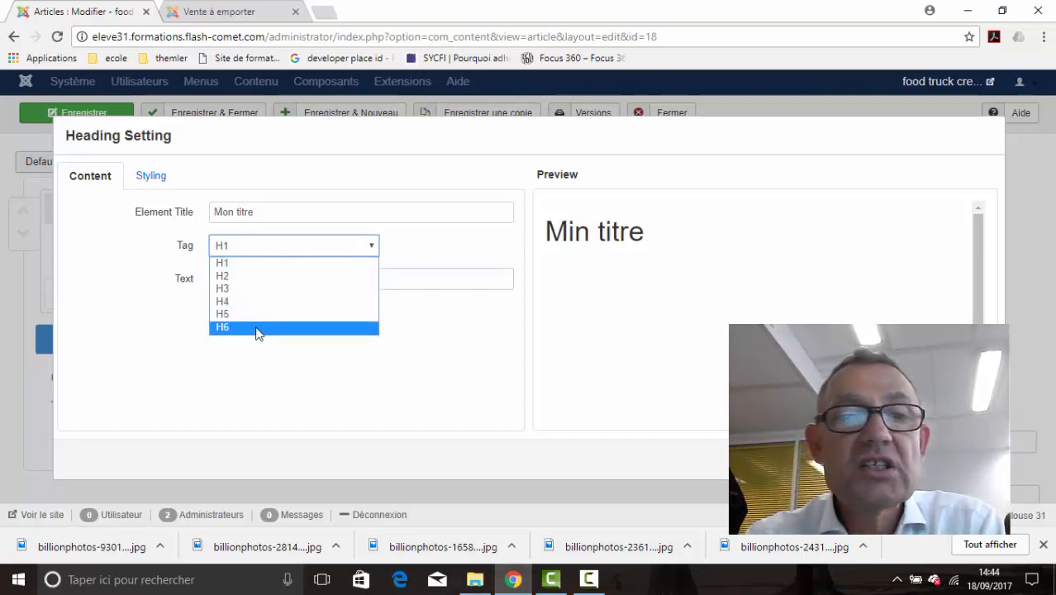
{"action": "left_click", "coordinate": [246, 278]}
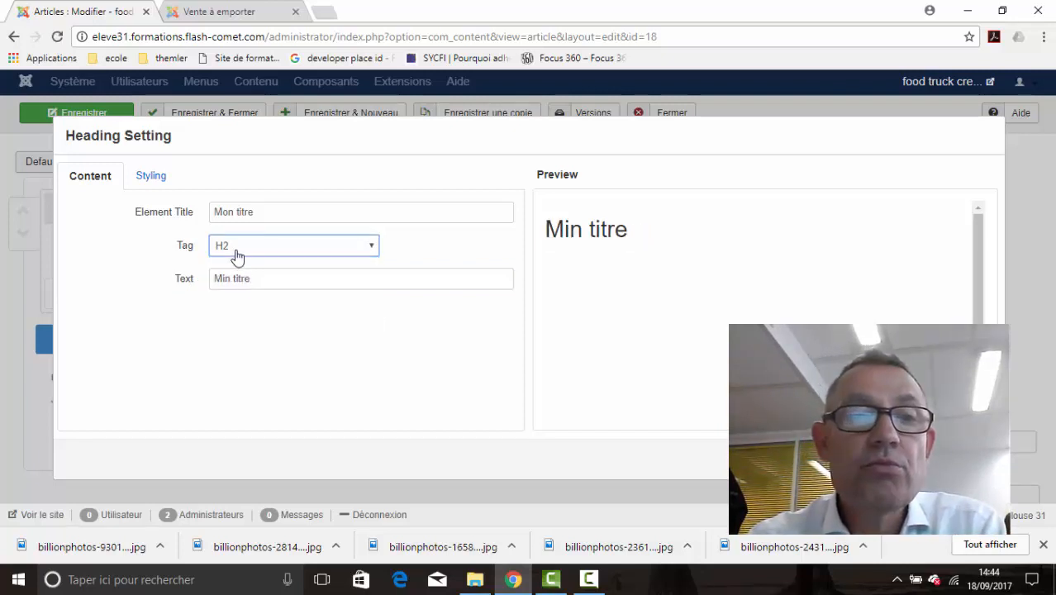
{"action": "left_click", "coordinate": [236, 252]}
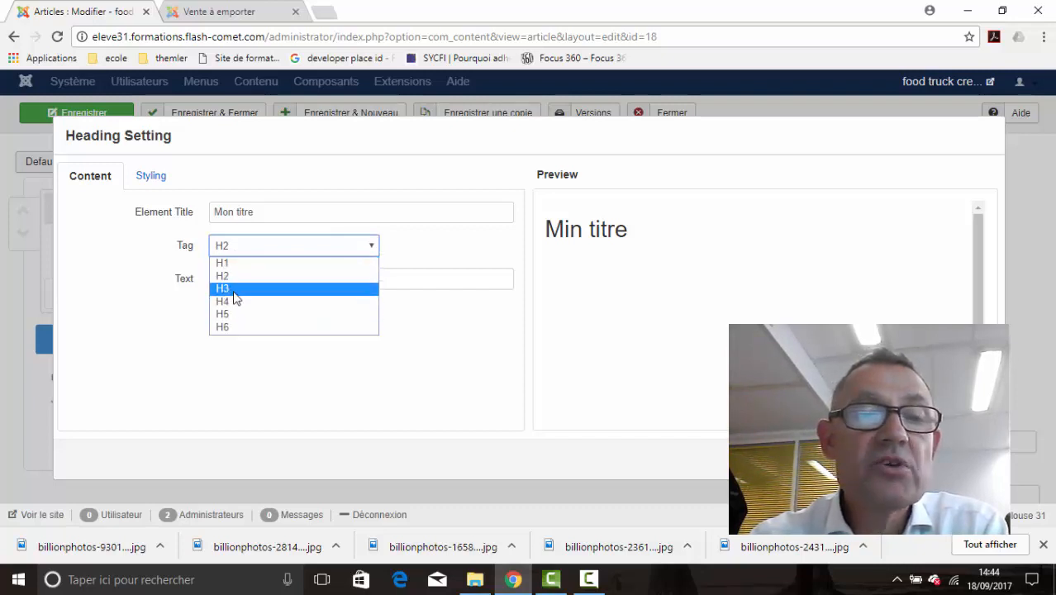
{"action": "left_click", "coordinate": [234, 288]}
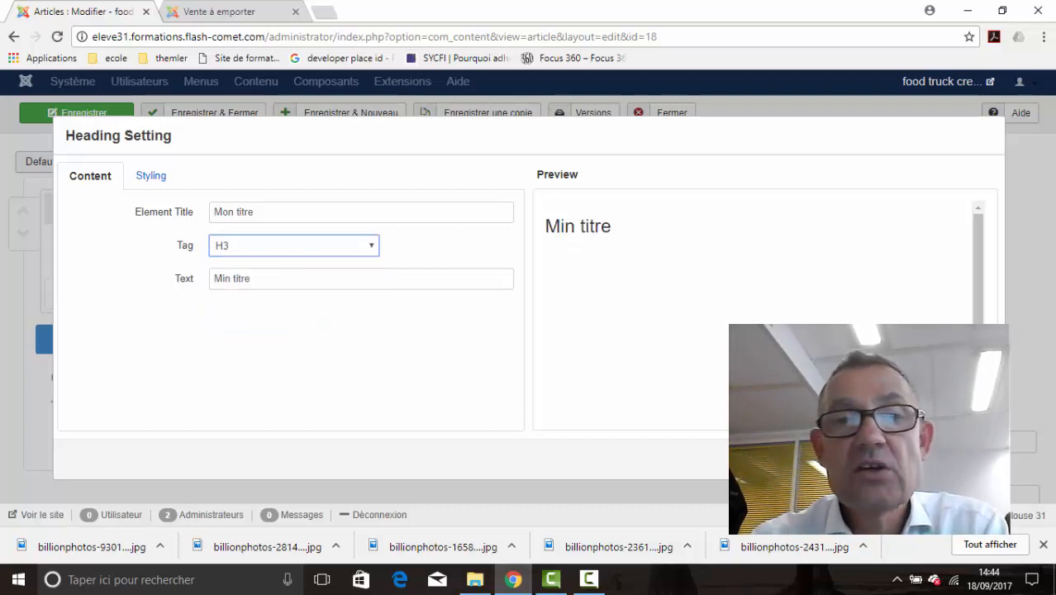
Look through the heading's styling options, including its alignment choices, and save the Heading element.
{"action": "left_click", "coordinate": [147, 179]}
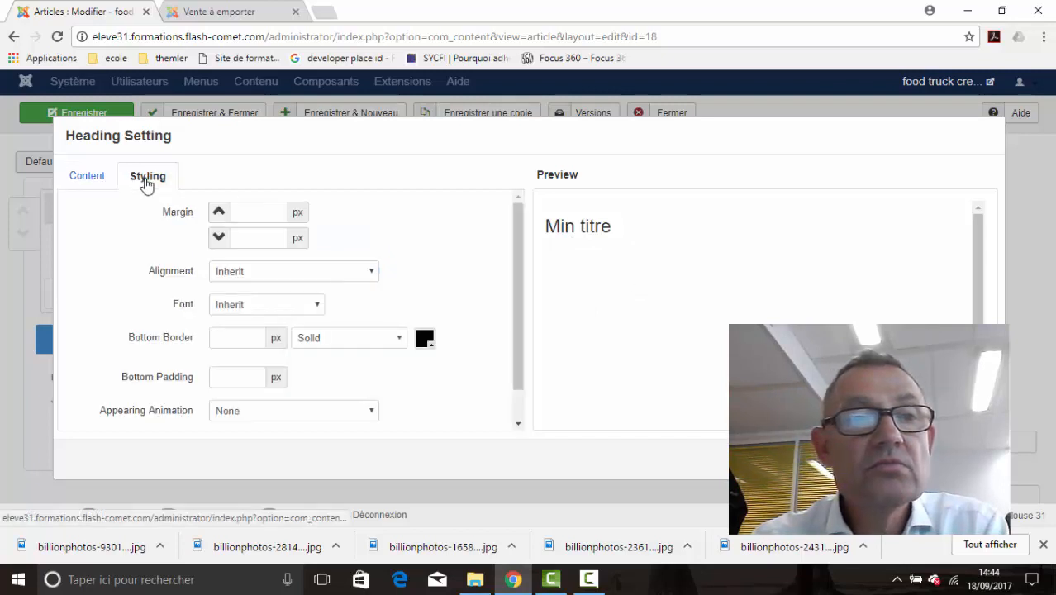
{"action": "left_click", "coordinate": [231, 279]}
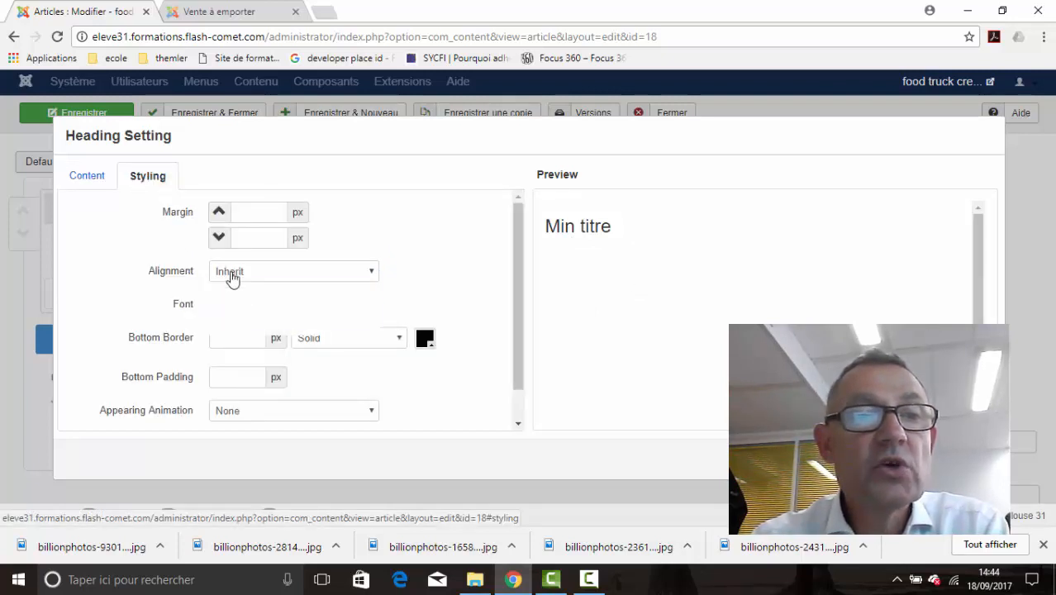
{"action": "left_click", "coordinate": [231, 286]}
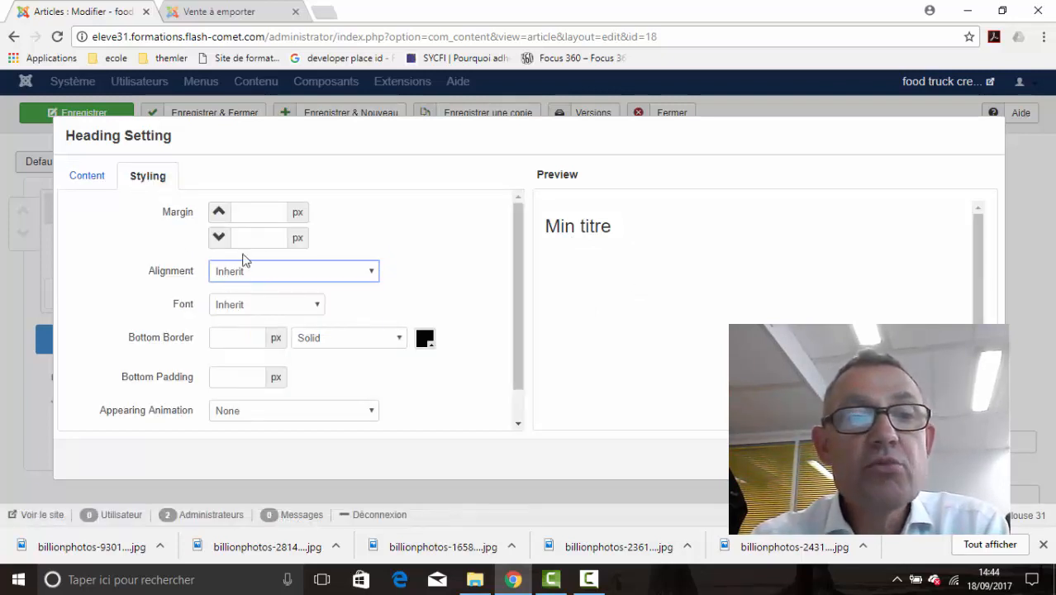
{"action": "left_click", "coordinate": [382, 237]}
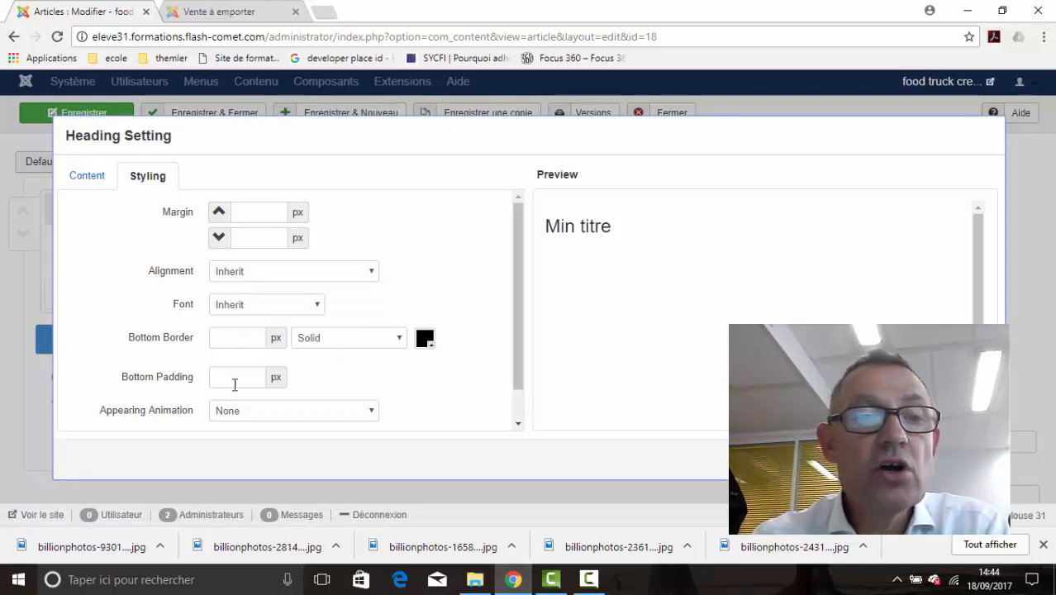
{"action": "left_click", "coordinate": [950, 460]}
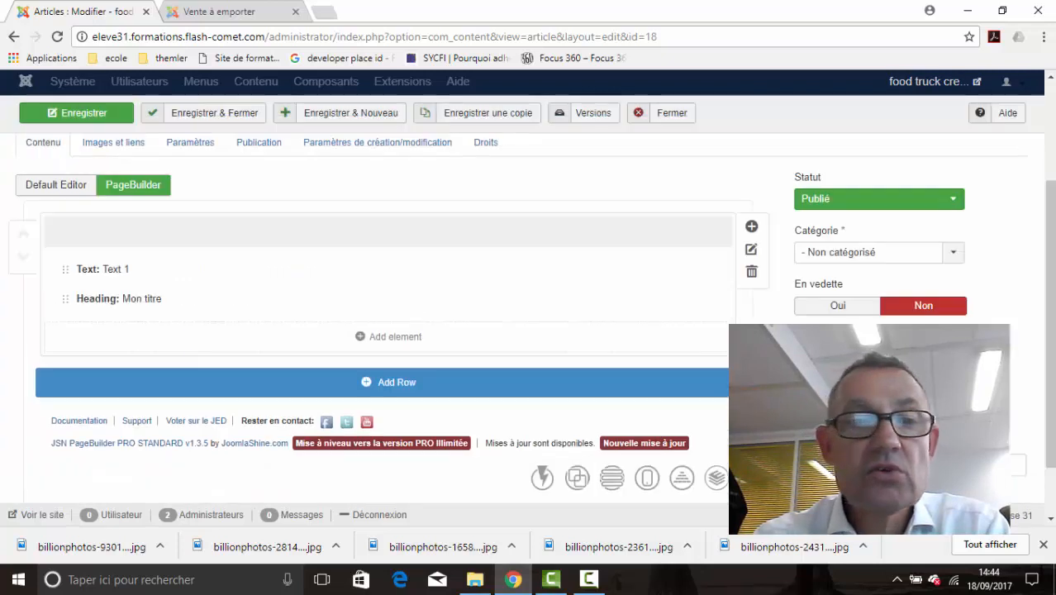
Save the article, accepting the page-leave confirmation, and refresh the public "Vente à emporter" page to check the heading.
{"action": "left_click", "coordinate": [82, 115]}
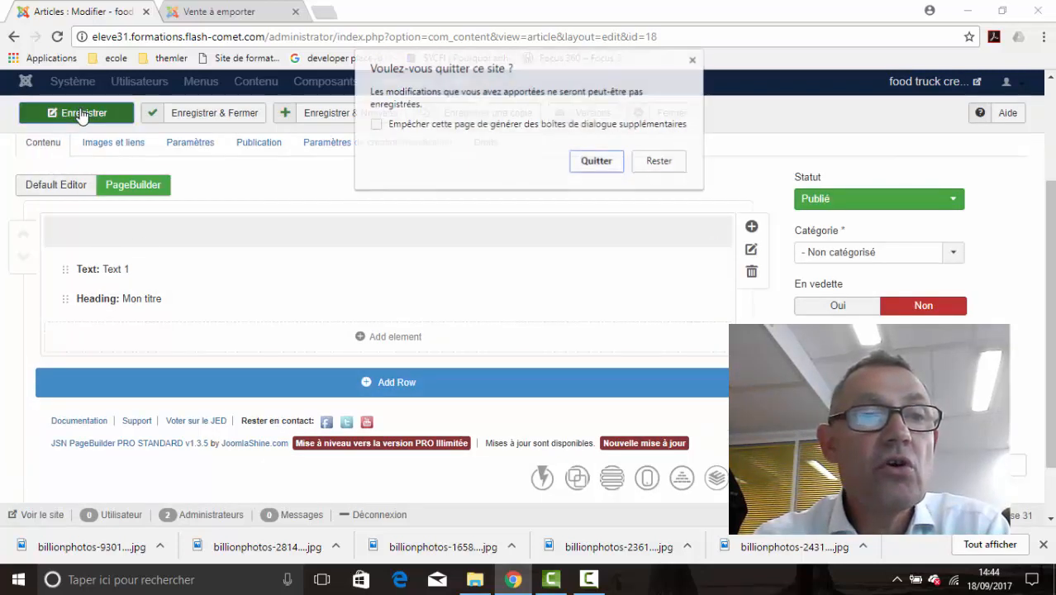
{"action": "left_click", "coordinate": [596, 162]}
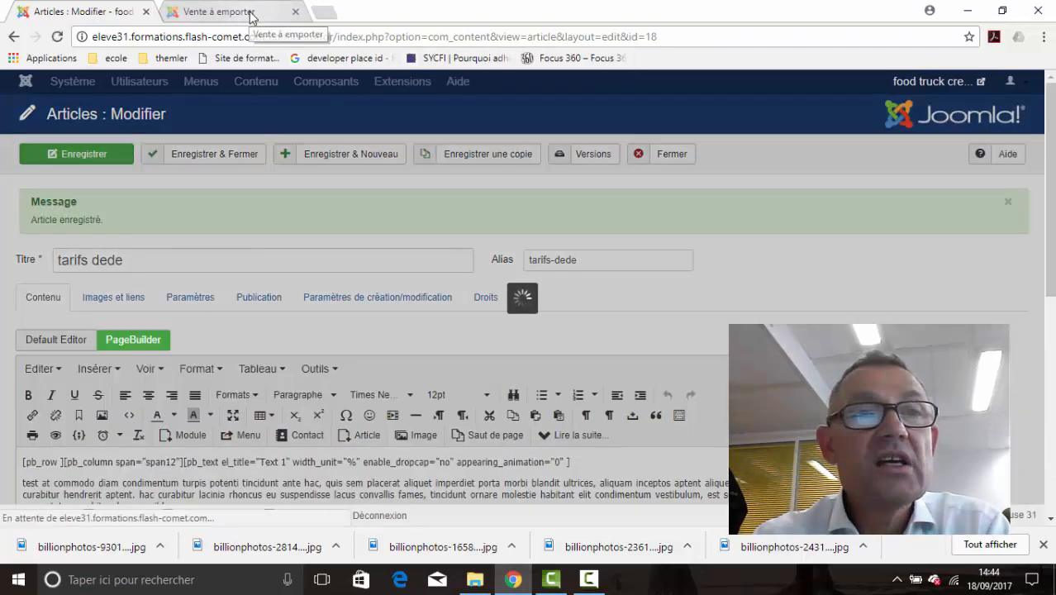
{"action": "left_click", "coordinate": [251, 14]}
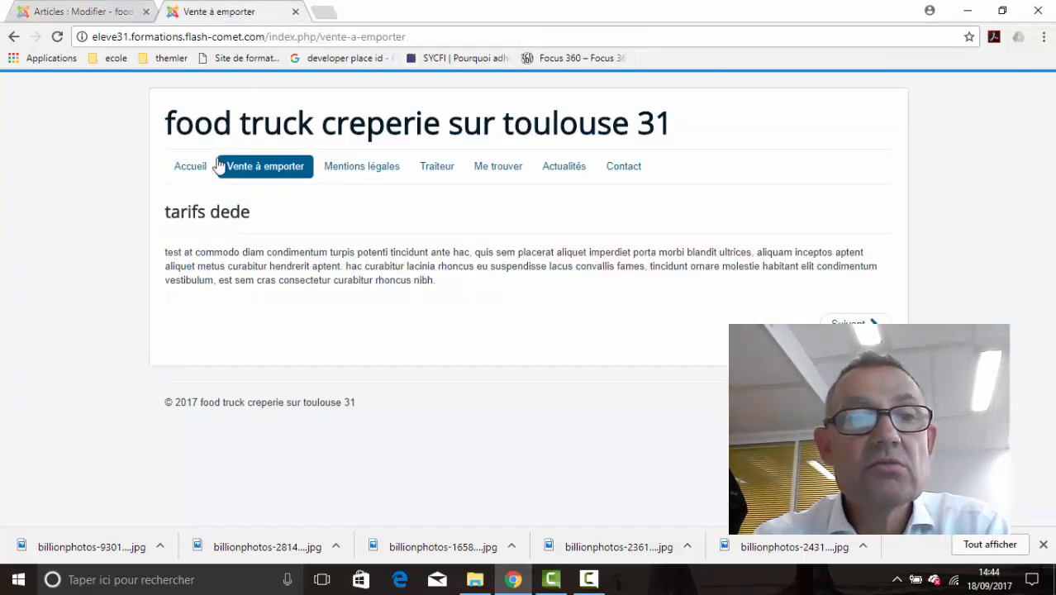
{"action": "left_click", "coordinate": [58, 38]}
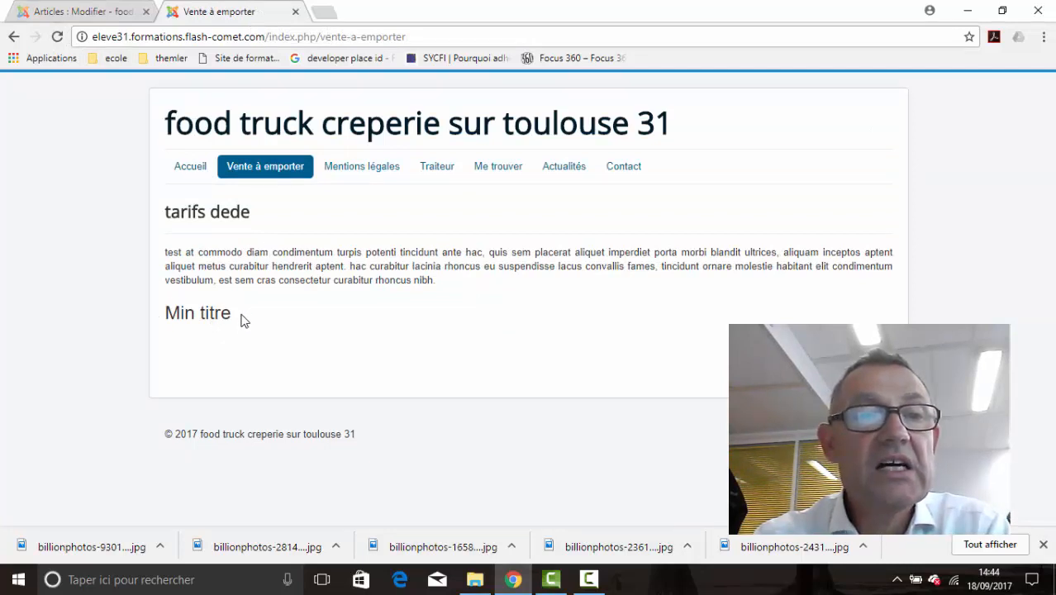
{"action": "left_click_drag", "start_coordinate": [240, 320], "coordinate": [189, 355]}
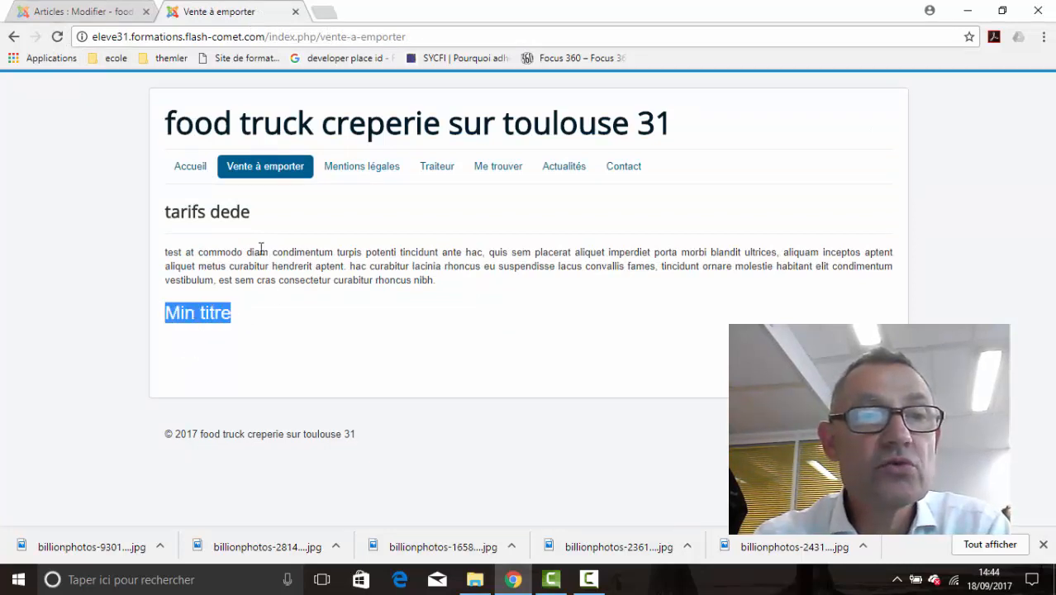
Return to the article editor and move the "Mon titre" heading above the "Text 1" element.
{"action": "left_click", "coordinate": [96, 13]}
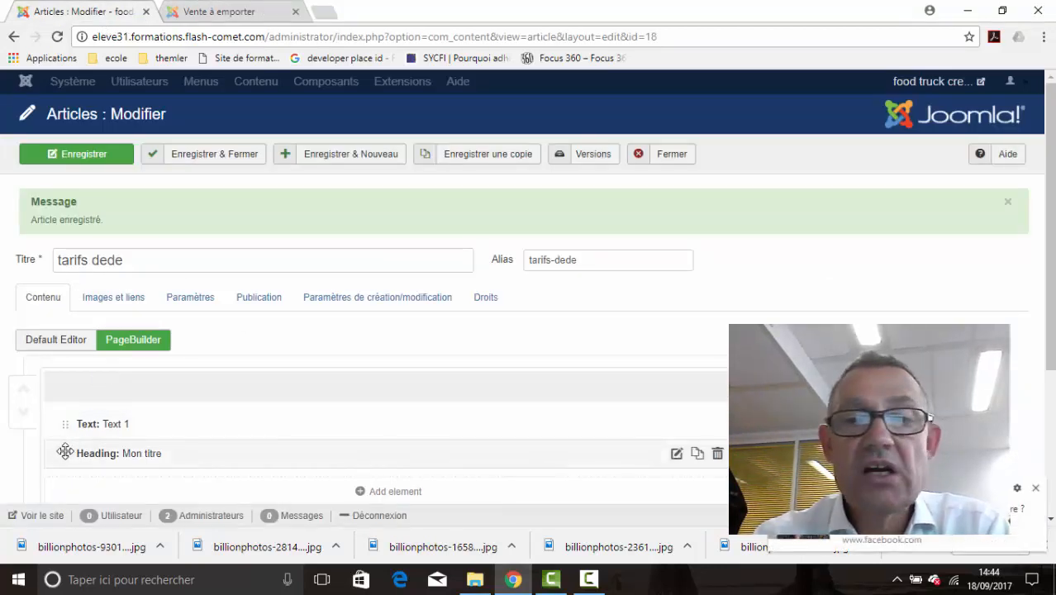
{"action": "left_click_drag", "start_coordinate": [65, 453], "coordinate": [65, 399]}
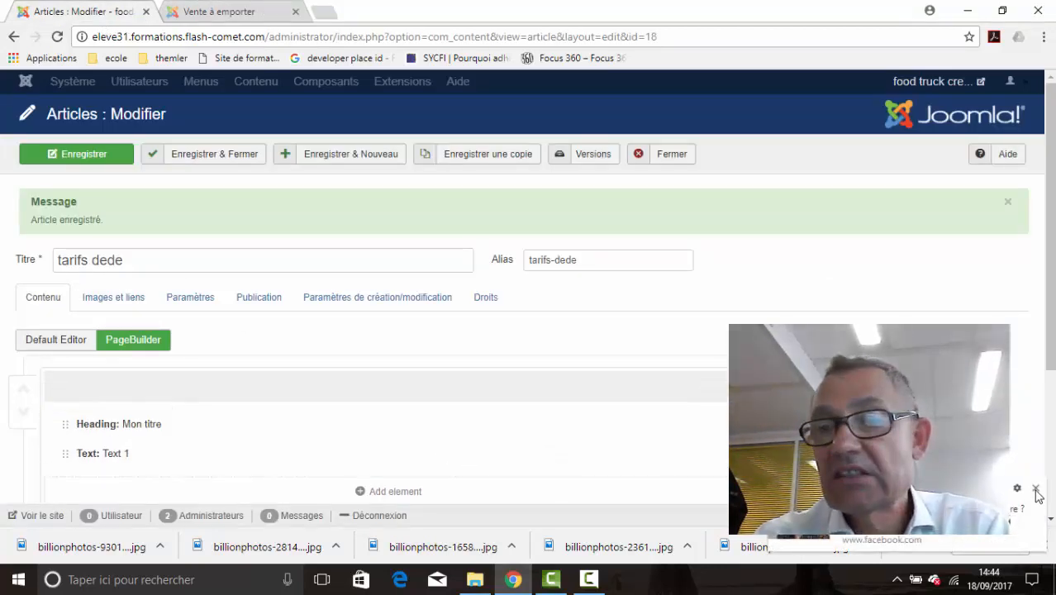
{"action": "scroll", "coordinate": [219, 349], "scroll_direction": "down", "scroll_amount": 1}
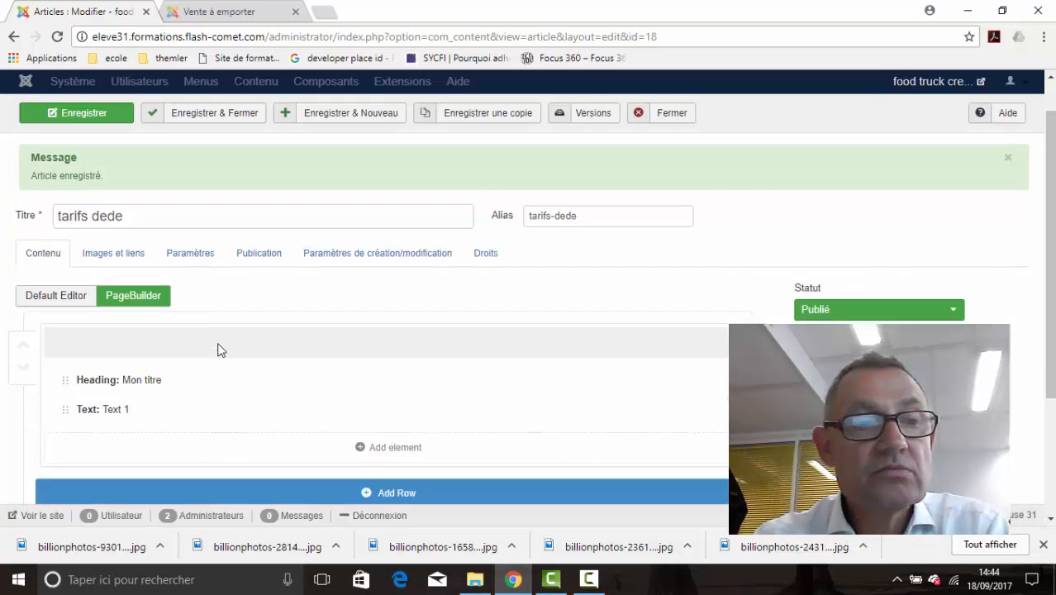
{"action": "scroll", "coordinate": [219, 350], "scroll_direction": "down", "scroll_amount": 3}
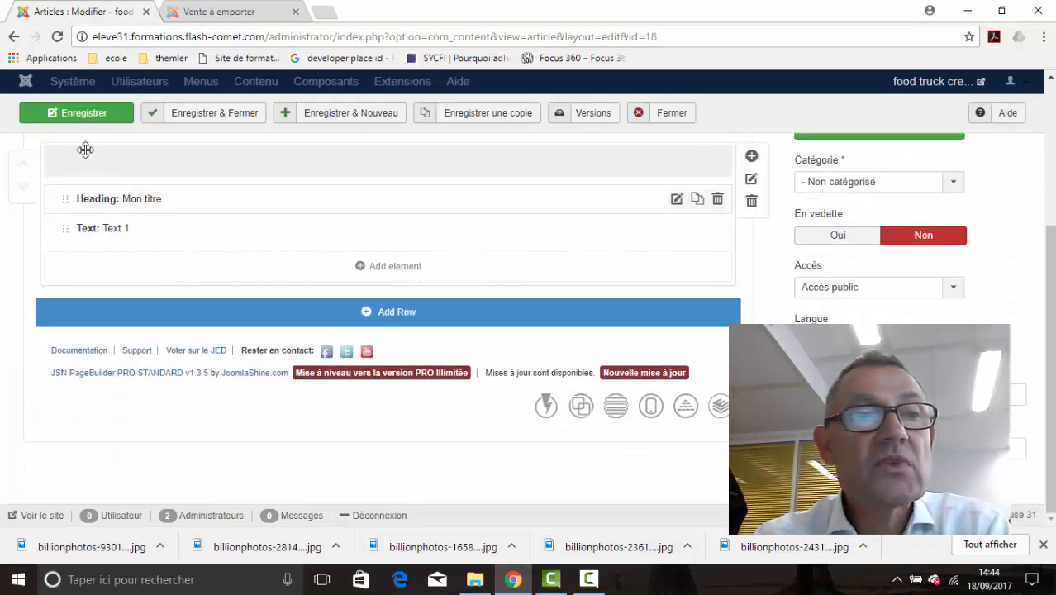
Save the article and refresh the public "Vente à emporter" page to check the new element order.
{"action": "left_click", "coordinate": [78, 113]}
{"action": "left_click", "coordinate": [219, 12]}
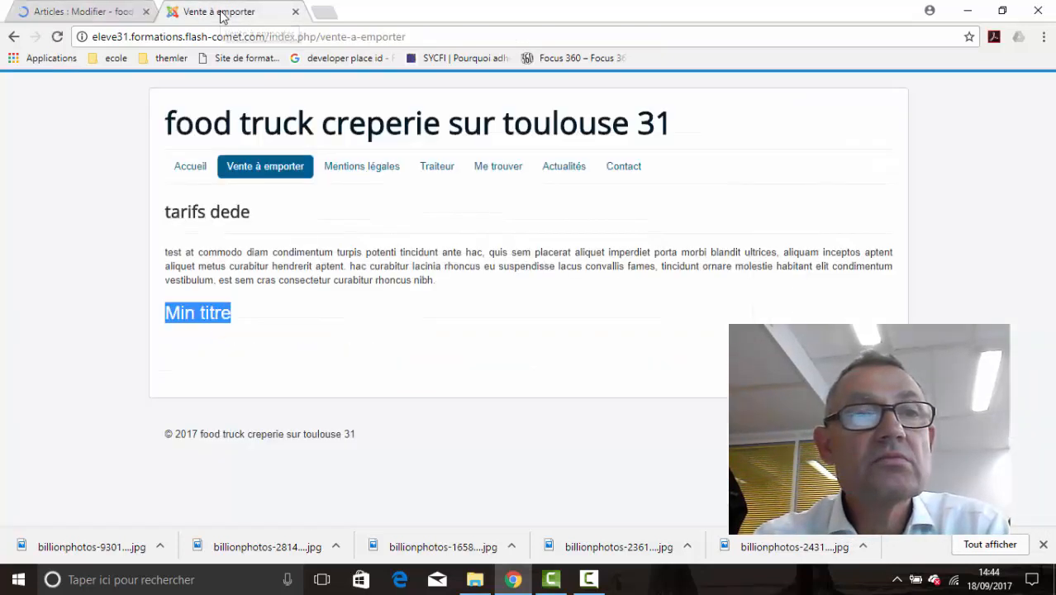
{"action": "left_click", "coordinate": [56, 37]}
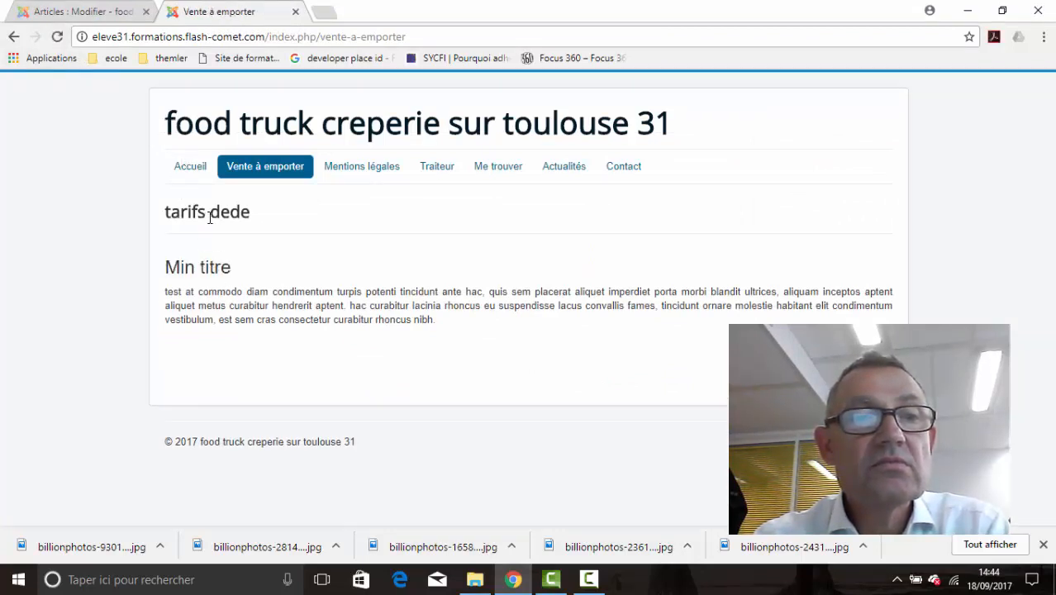
{"action": "left_click_drag", "start_coordinate": [175, 266], "coordinate": [231, 268]}
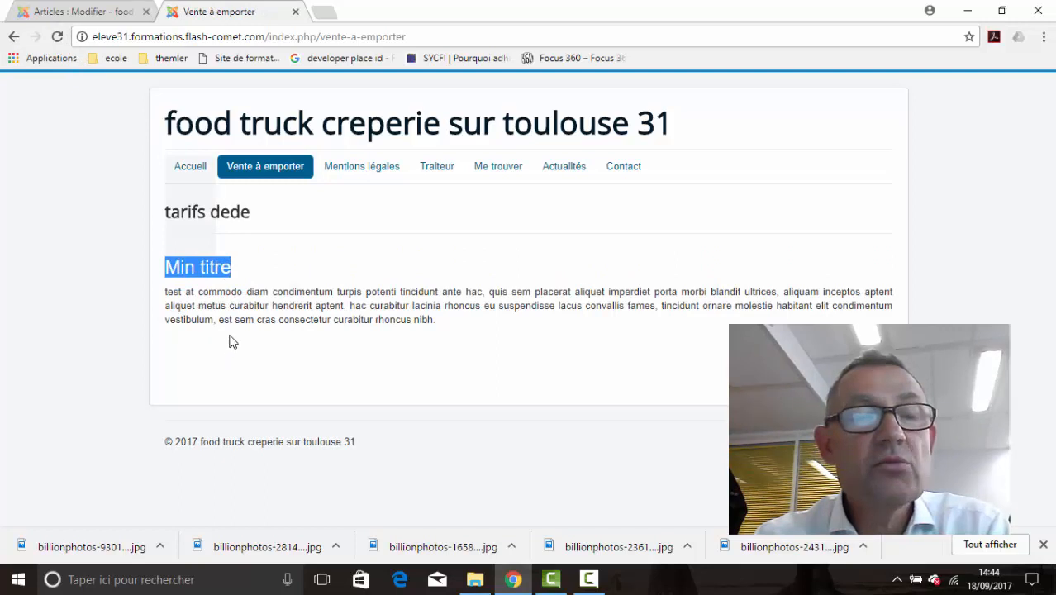
Return to the article editor and add a Divider element with default settings below the "Text 1" element.
{"action": "left_click", "coordinate": [82, 14]}
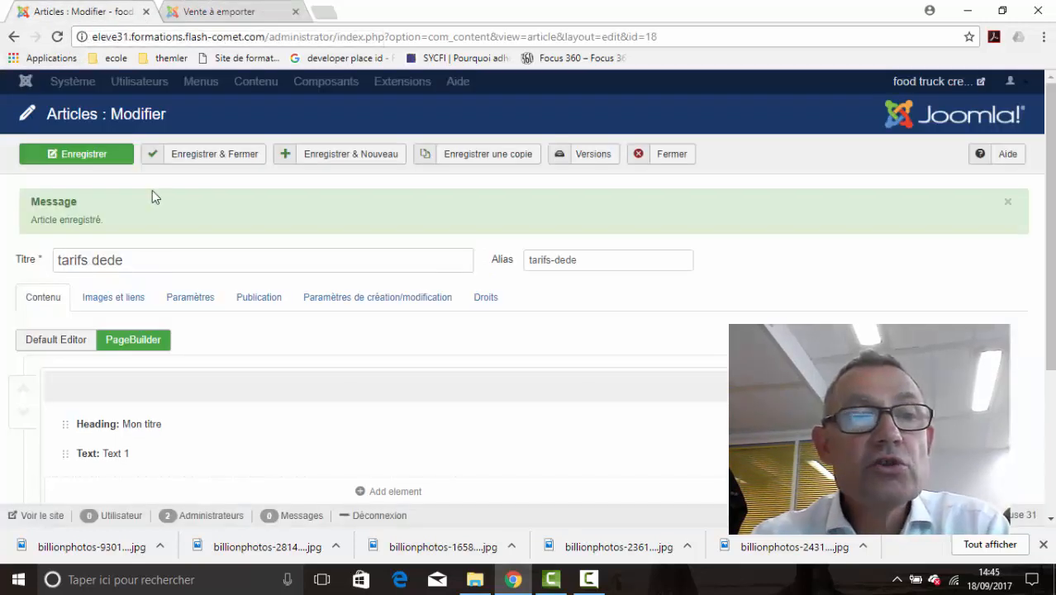
{"action": "scroll", "coordinate": [636, 413], "scroll_direction": "down", "scroll_amount": 2}
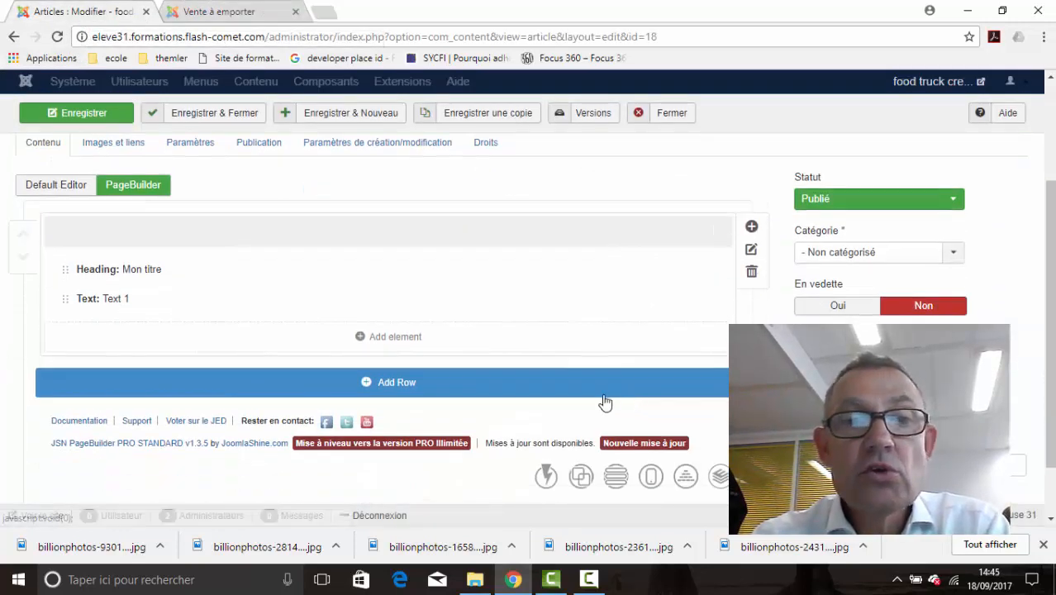
{"action": "left_click", "coordinate": [407, 338]}
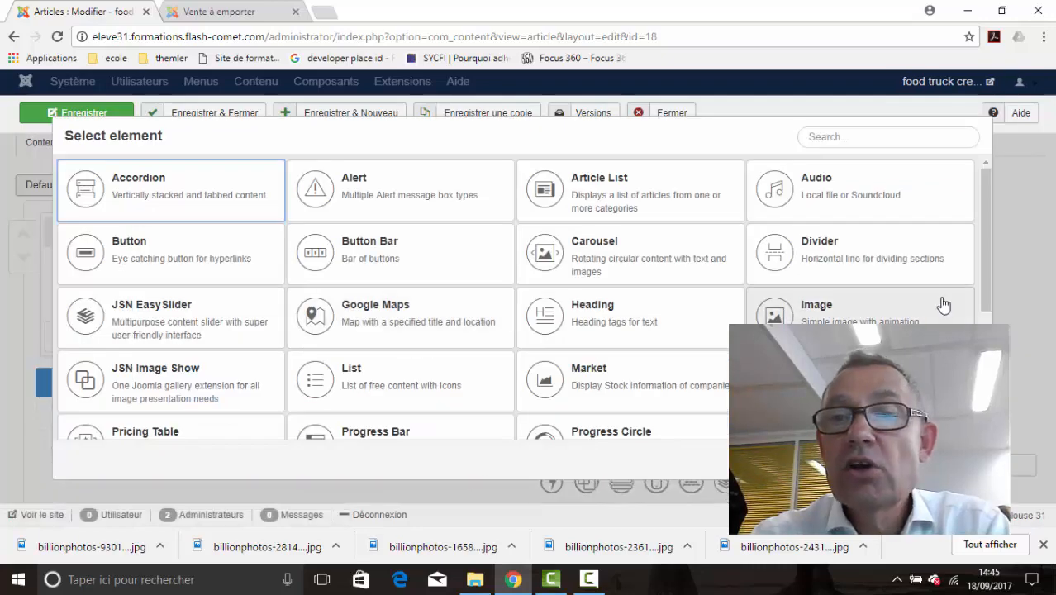
{"action": "left_click", "coordinate": [797, 252]}
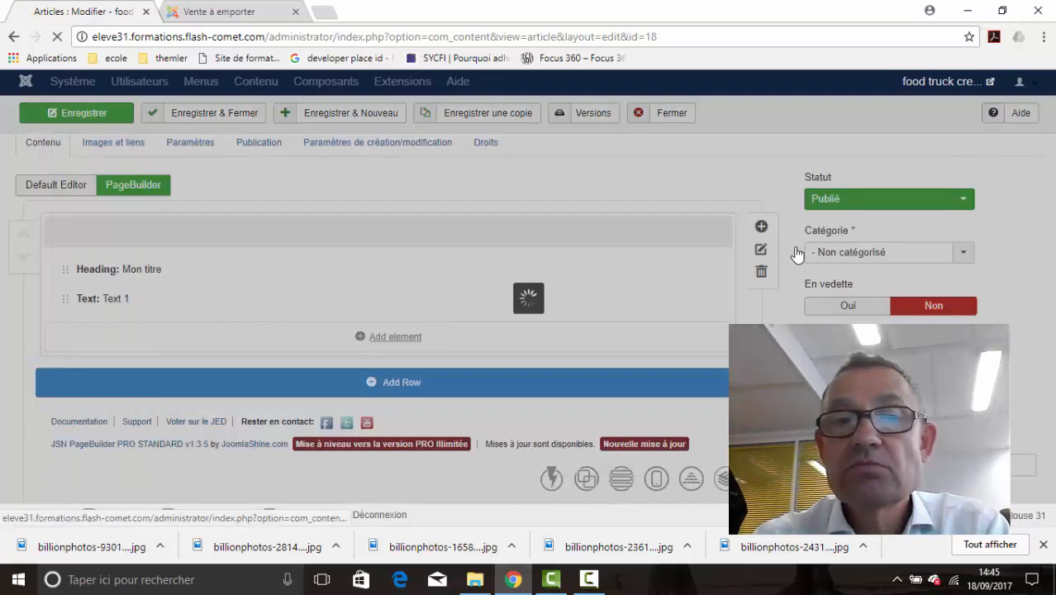
{"action": "left_click", "coordinate": [925, 459]}
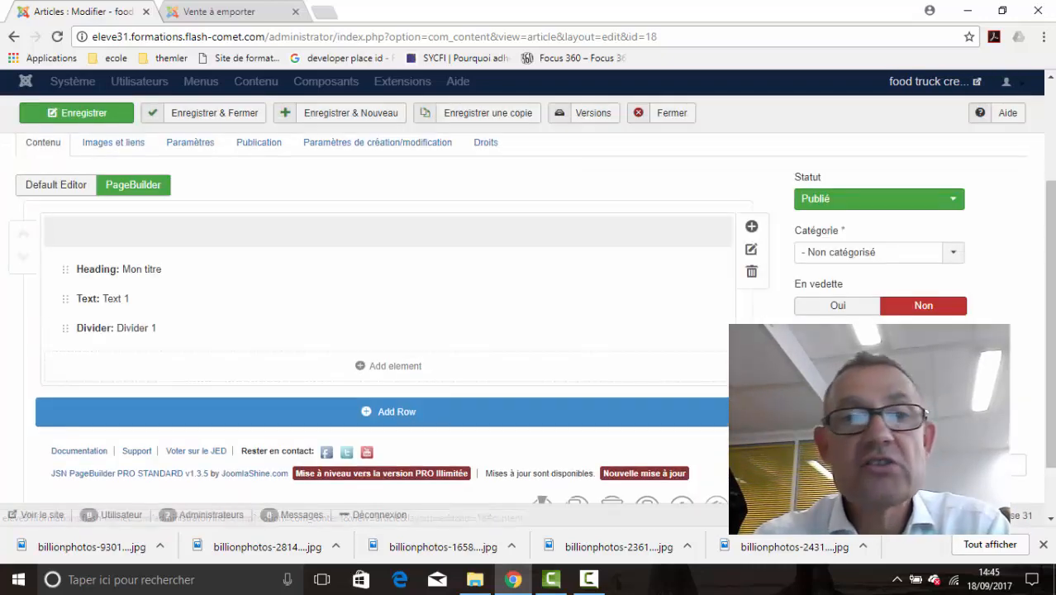
Save the article and refresh the public "Vente à emporter" page to check the divider line.
{"action": "left_click", "coordinate": [86, 126]}
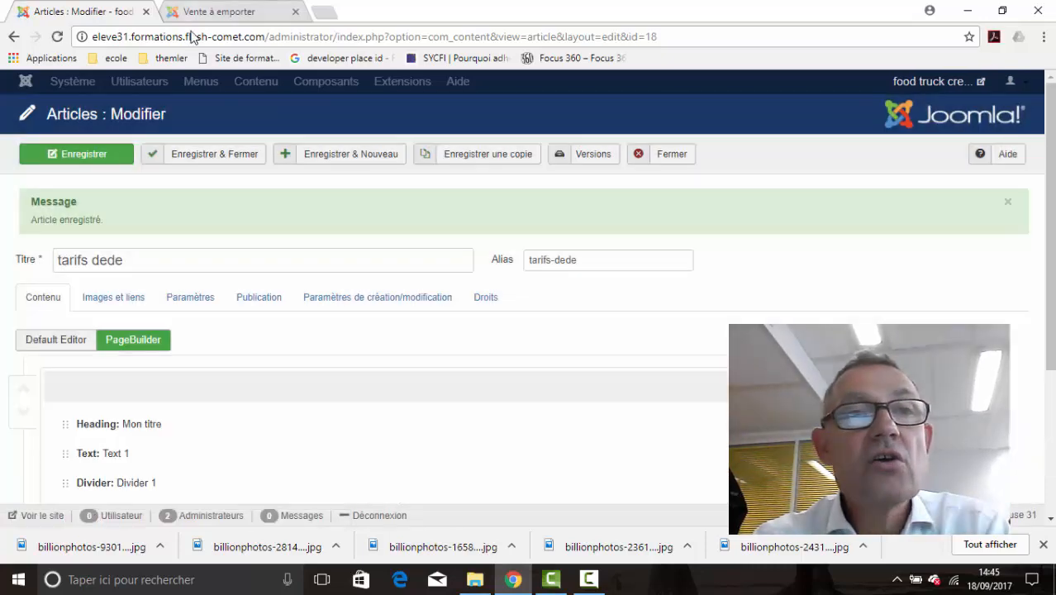
{"action": "left_click", "coordinate": [223, 13]}
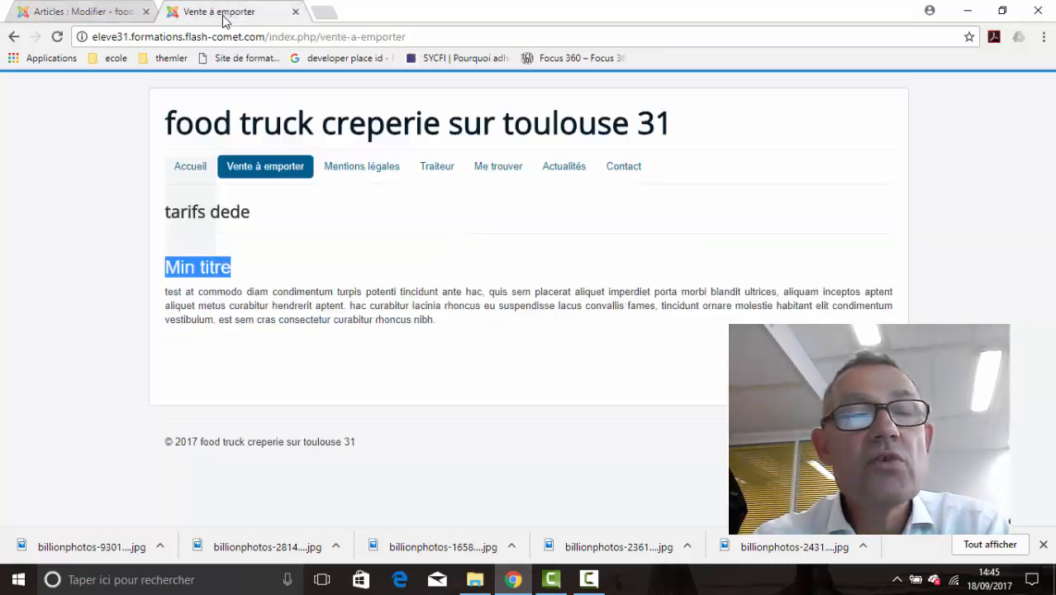
{"action": "left_click", "coordinate": [65, 38]}
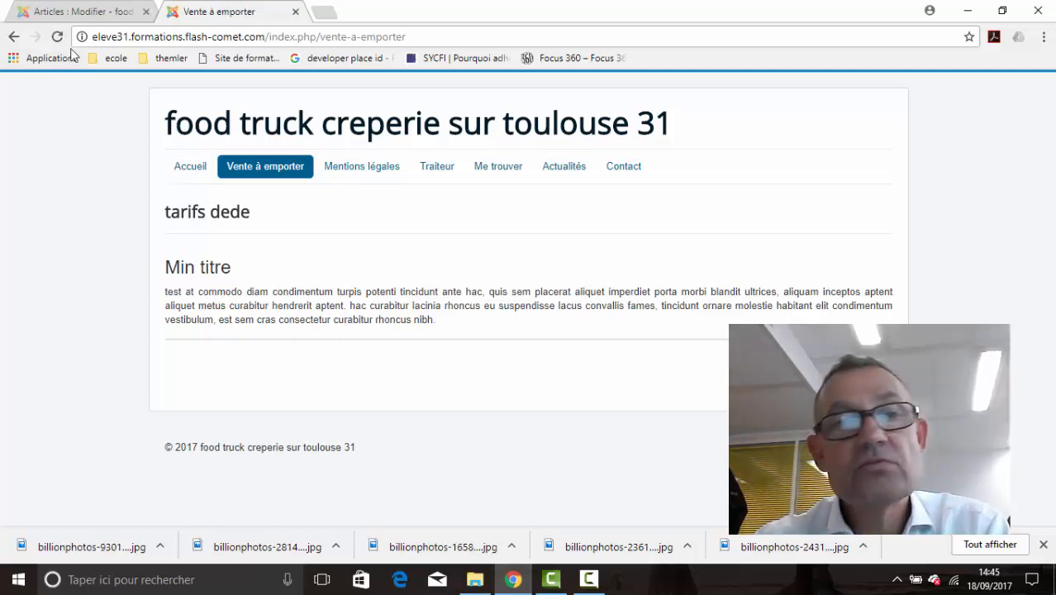
Return to the article editor and add a two-column row with a wide first column and a narrow second column below the existing row.
{"action": "left_click", "coordinate": [57, 13]}
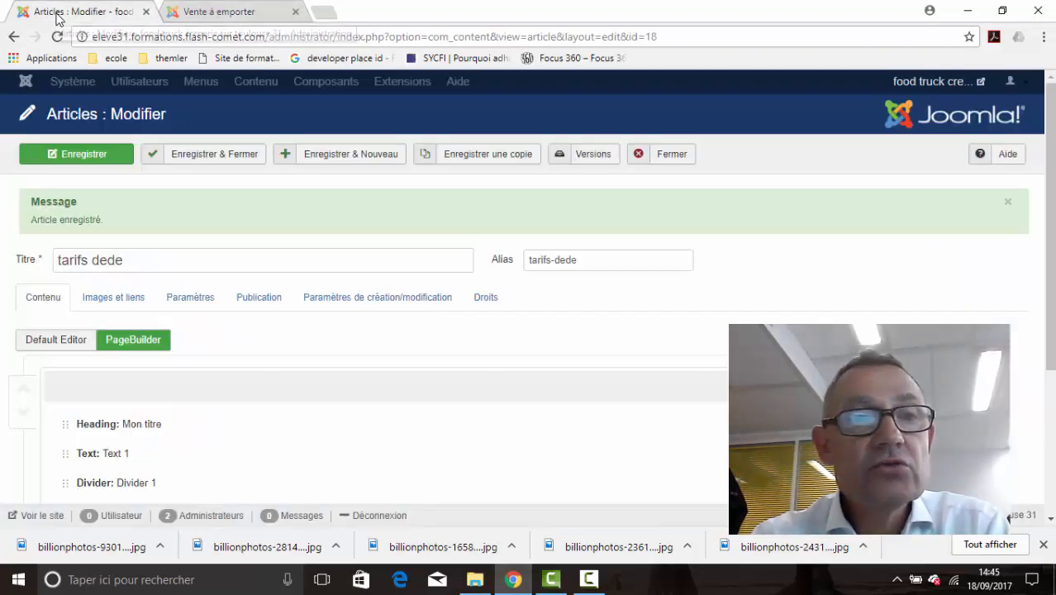
{"action": "scroll", "coordinate": [502, 245], "scroll_direction": "down", "scroll_amount": 3}
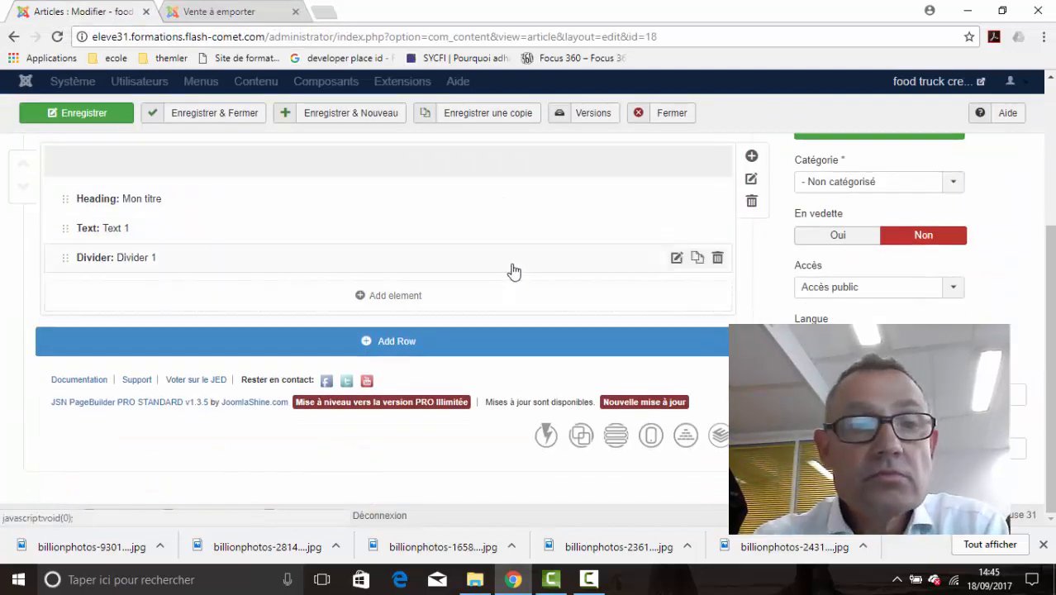
{"action": "left_click", "coordinate": [388, 347]}
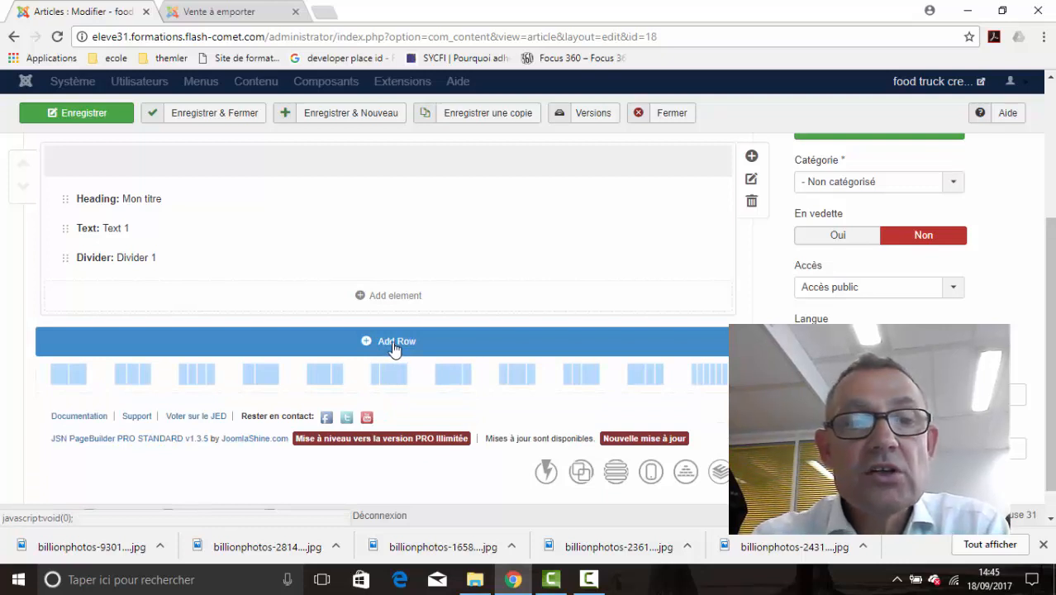
{"action": "left_click", "coordinate": [460, 385]}
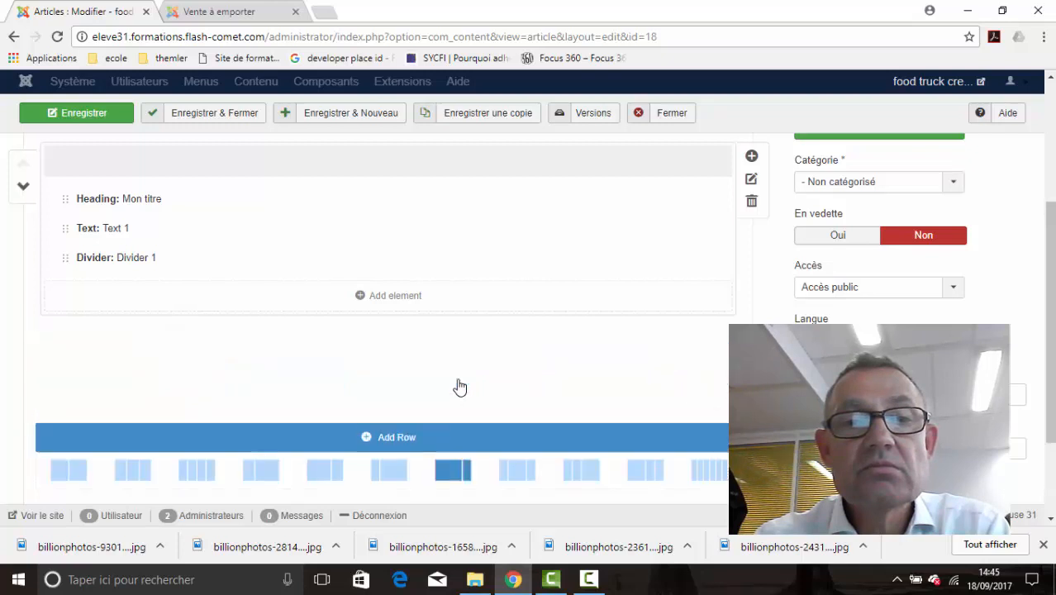
{"action": "scroll", "coordinate": [467, 373], "scroll_direction": "down", "scroll_amount": 2}
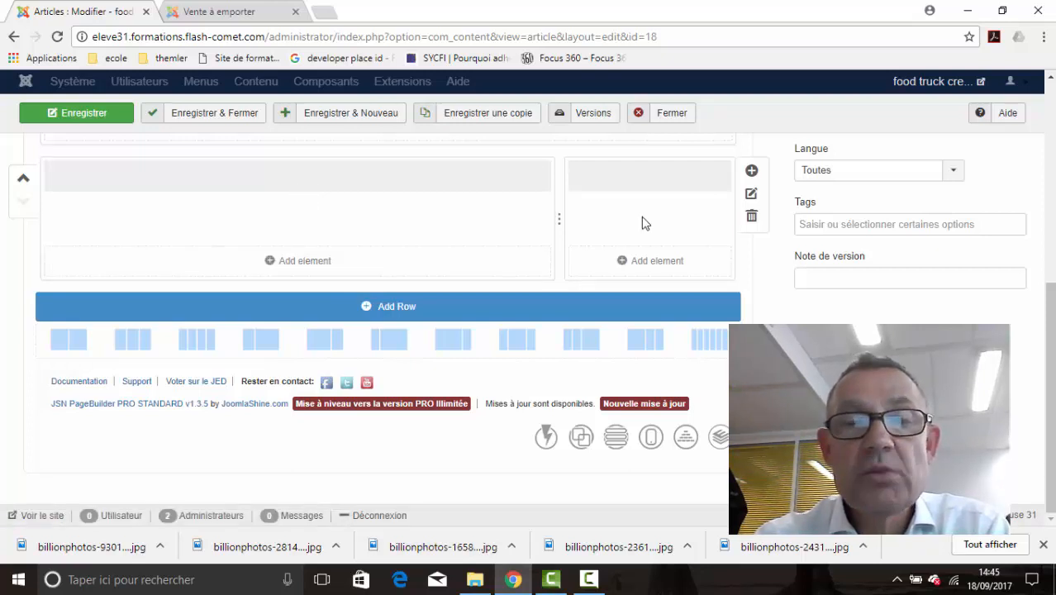
Add a Table element to the wide column of the new row.
{"action": "left_click", "coordinate": [279, 259]}
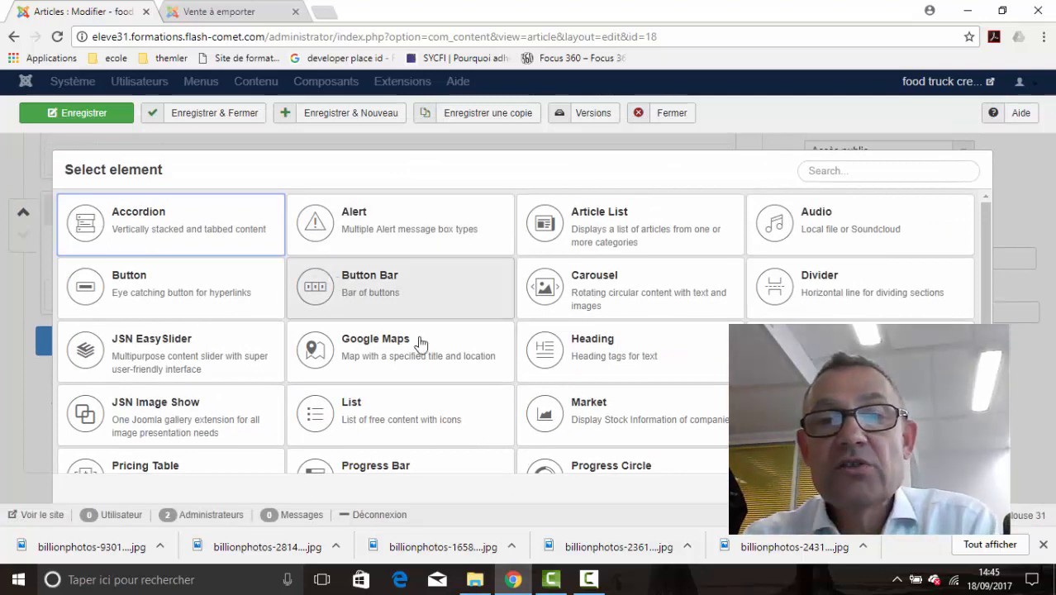
{"action": "scroll", "coordinate": [640, 368], "scroll_direction": "down", "scroll_amount": 2}
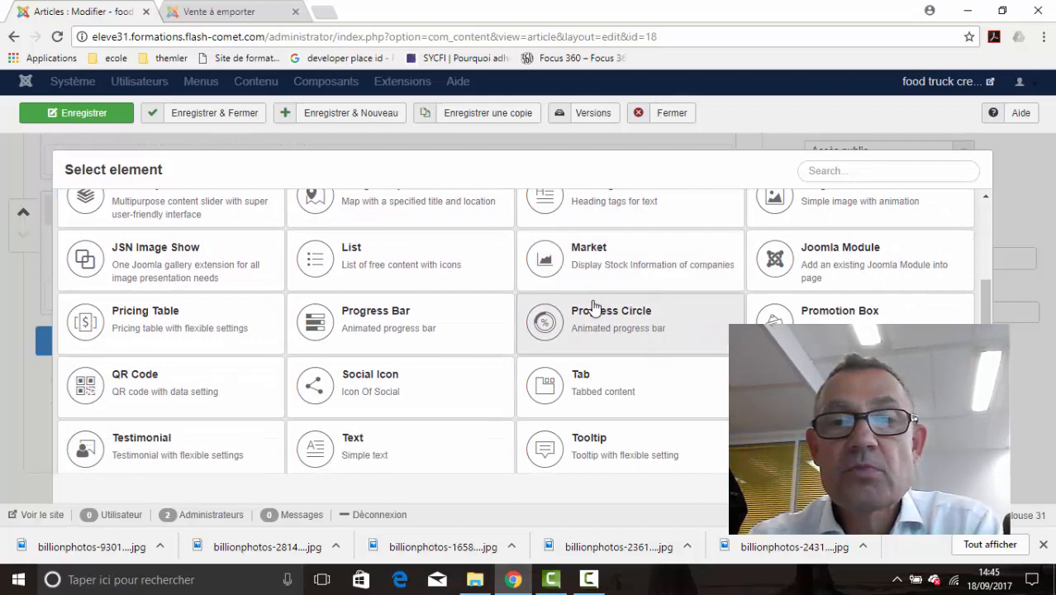
{"action": "left_click", "coordinate": [814, 386]}
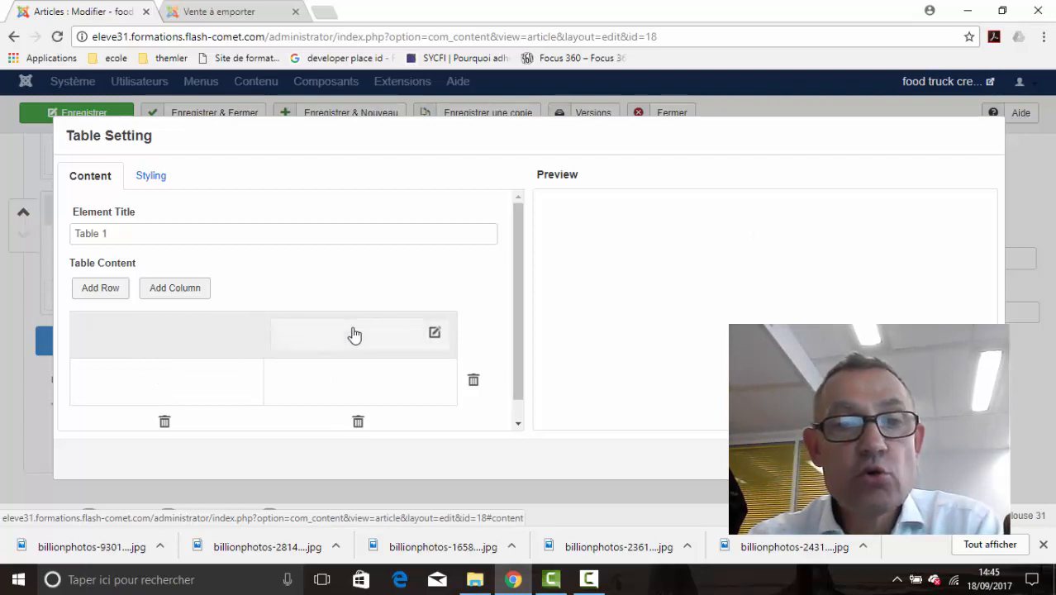
Set the table's header cell widths to 70 % for the first column and 30 % for the second column.
{"action": "left_click", "coordinate": [171, 339]}
{"action": "left_click", "coordinate": [221, 180]}
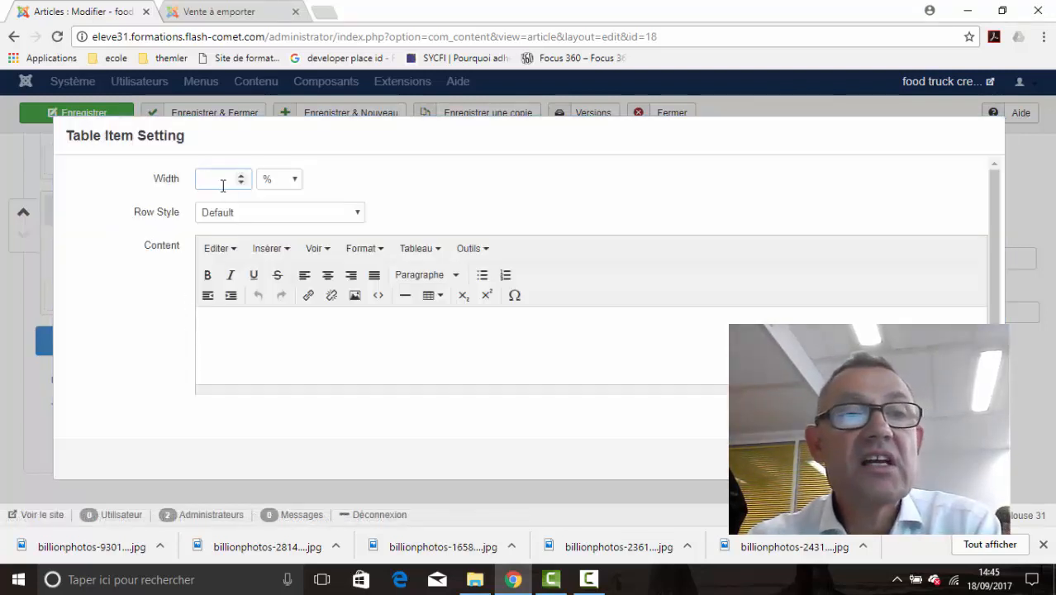
{"action": "type", "text": "7"}
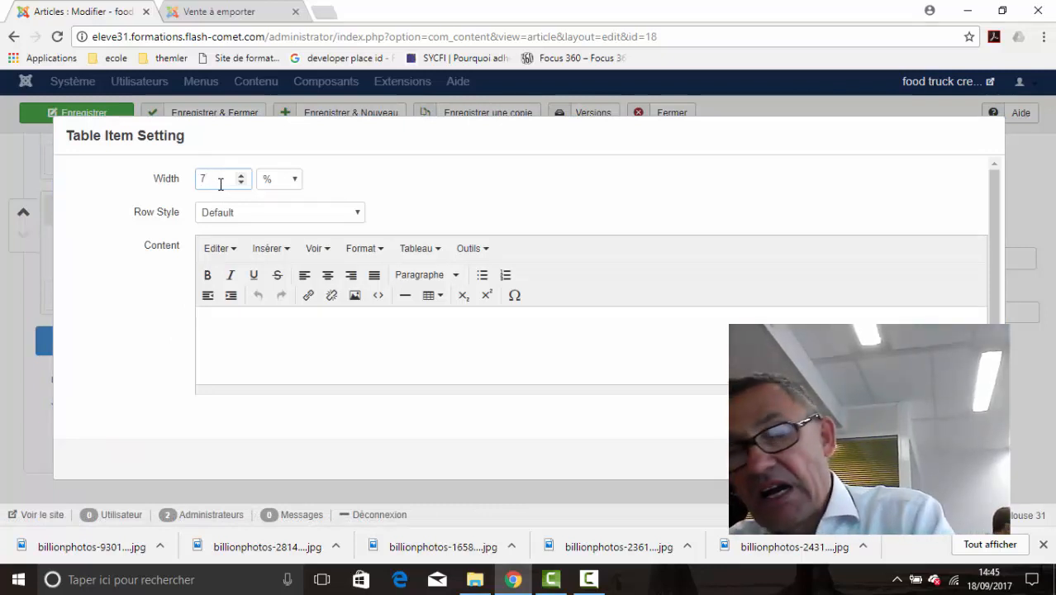
{"action": "type", "text": "0"}
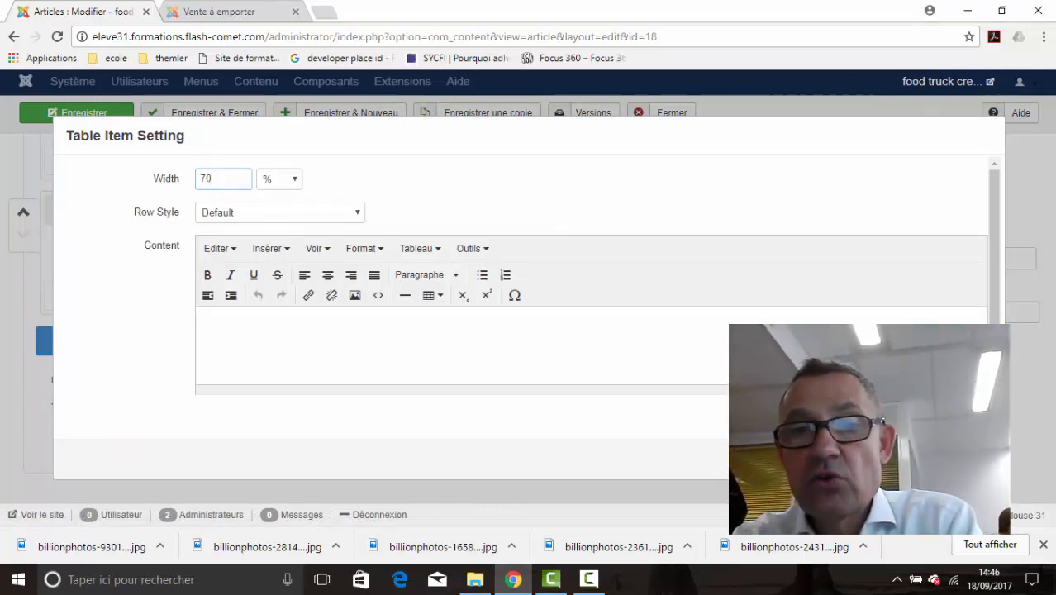
{"action": "left_click", "coordinate": [927, 460]}
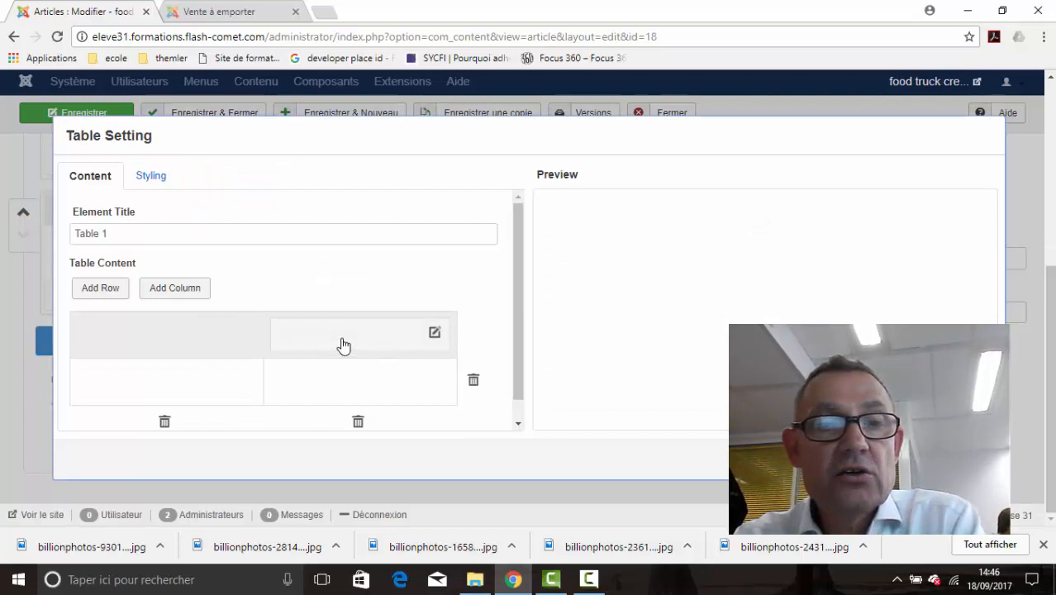
{"action": "left_click", "coordinate": [343, 347]}
{"action": "left_click", "coordinate": [210, 178]}
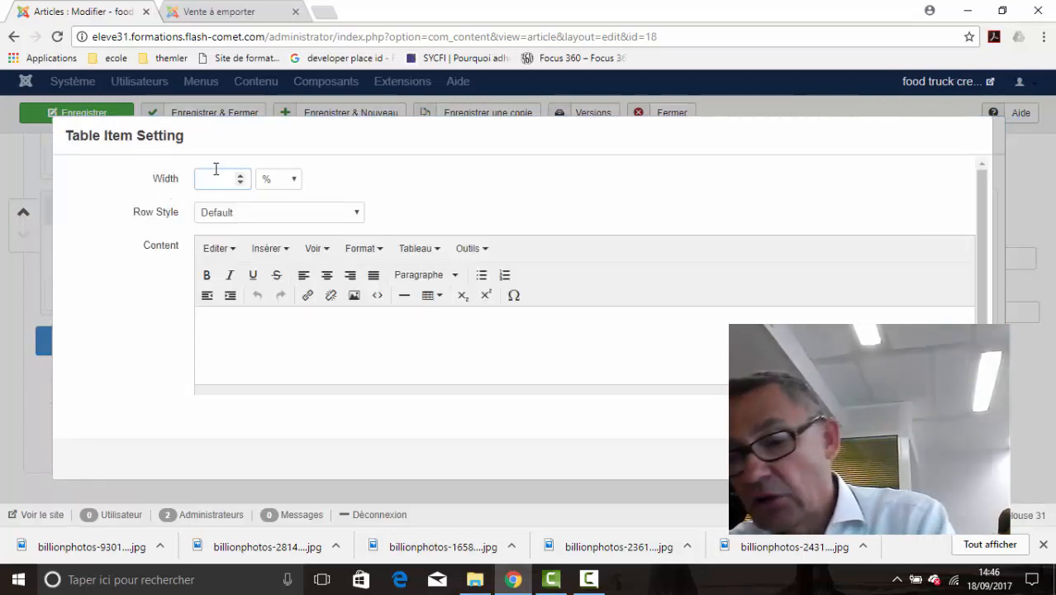
{"action": "type", "text": "30"}
{"action": "left_click", "coordinate": [927, 459]}
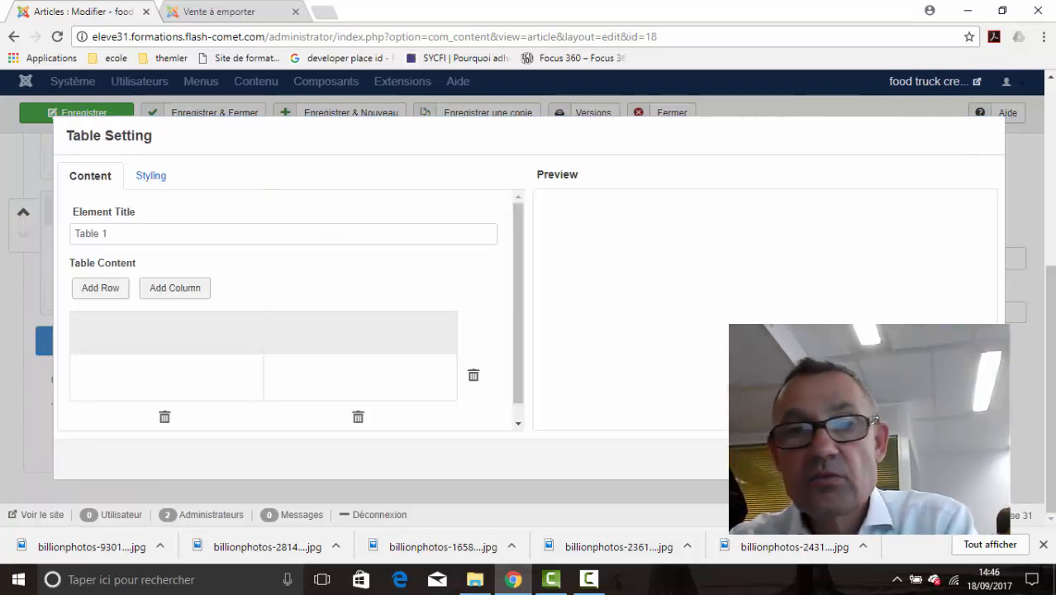
Set the first cell below the header to 70 % width with the content "Exemple de libellé", and copy that text.
{"action": "left_click", "coordinate": [175, 389]}
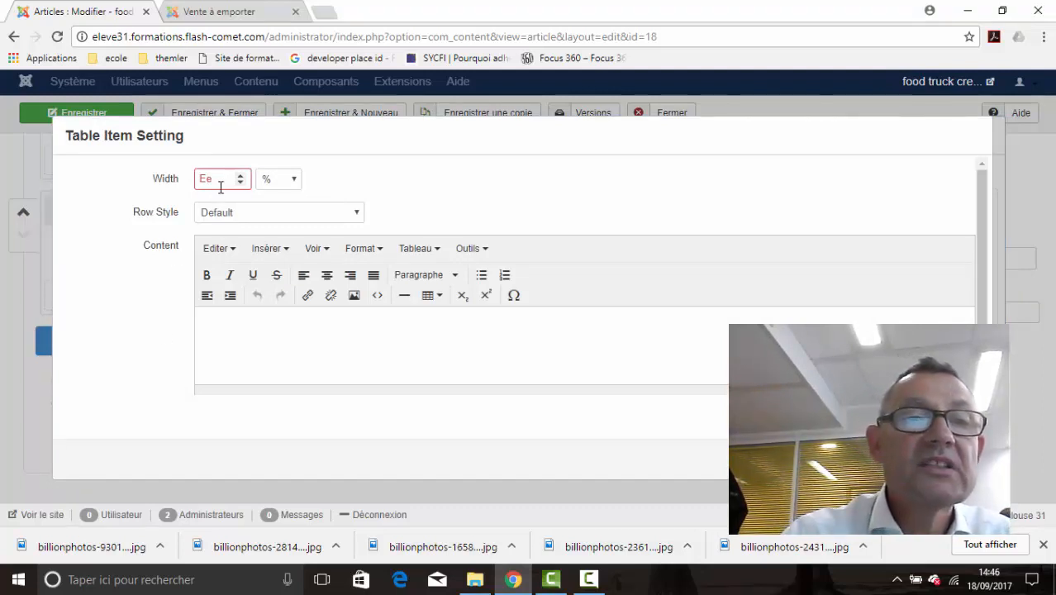
{"action": "left_click_drag", "start_coordinate": [221, 188], "coordinate": [174, 203]}
{"action": "type", "text": "70"}
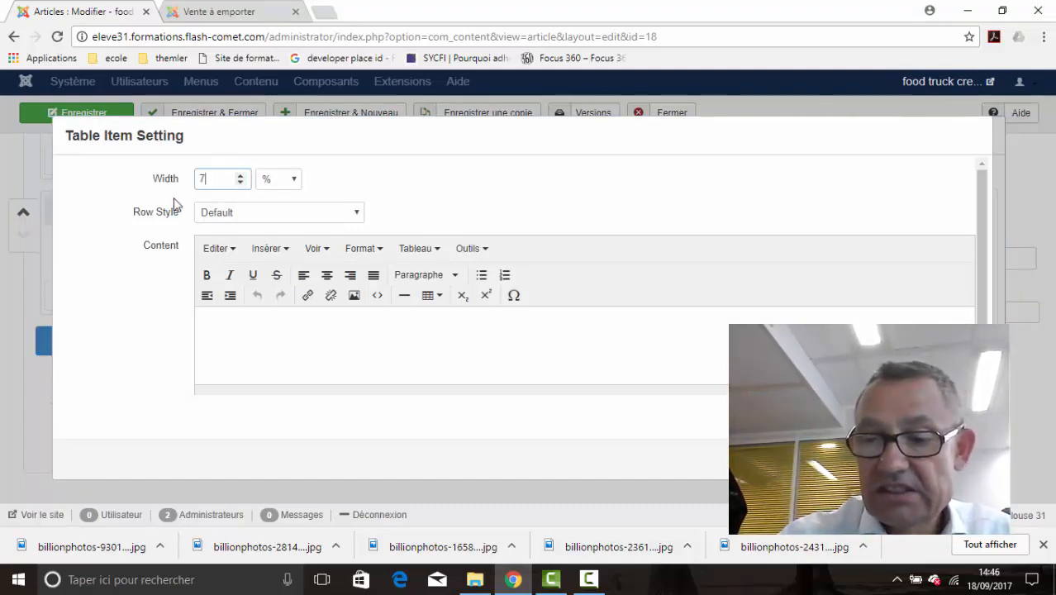
{"action": "left_click", "coordinate": [282, 323]}
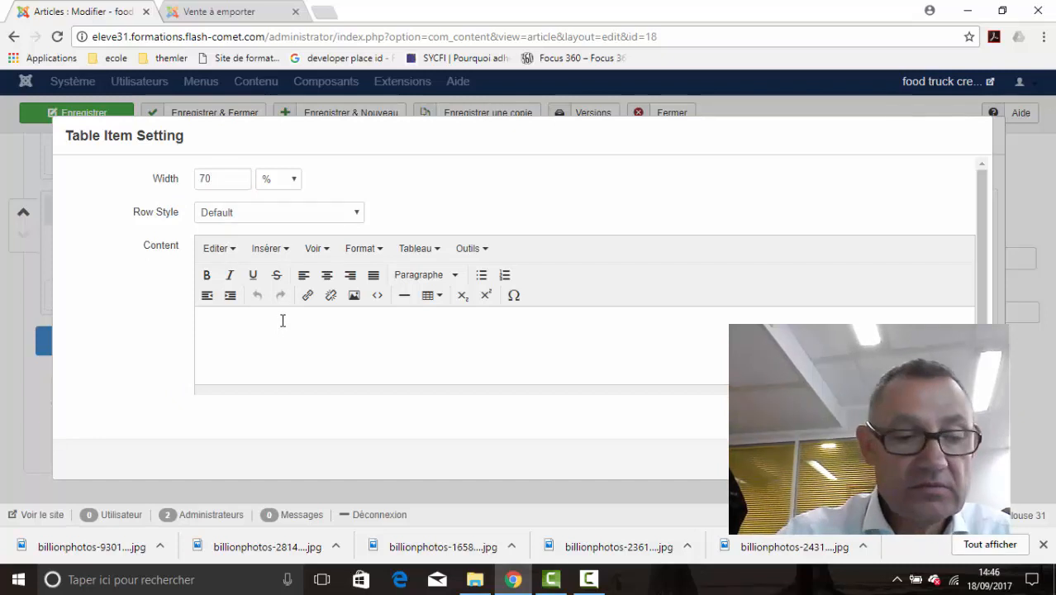
{"action": "type", "text": "Exemple de libellé"}
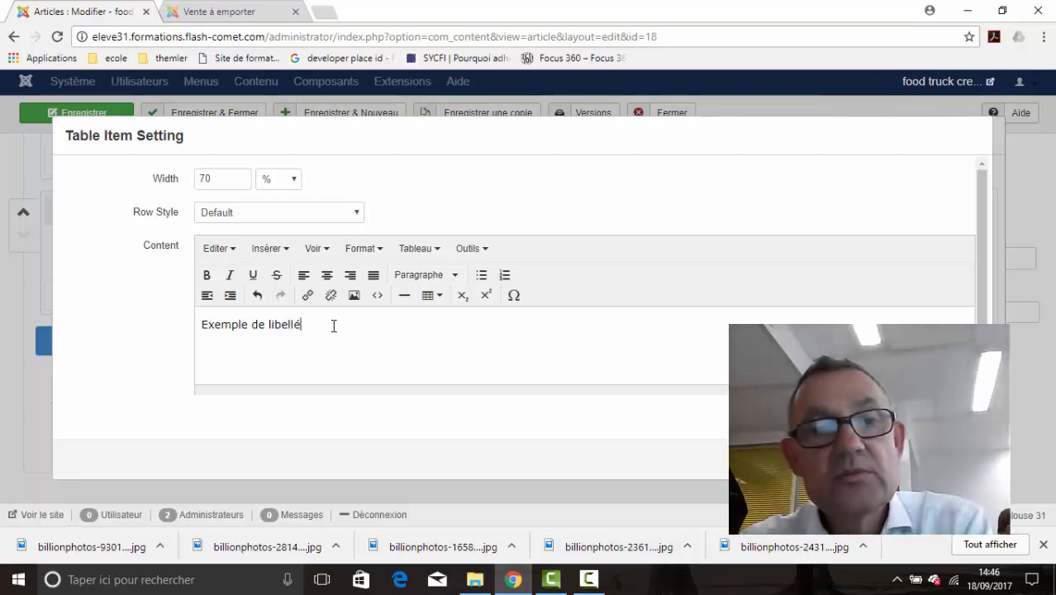
{"action": "left_click_drag", "start_coordinate": [332, 326], "coordinate": [196, 345]}
{"action": "key", "text": "ctrl+c"}
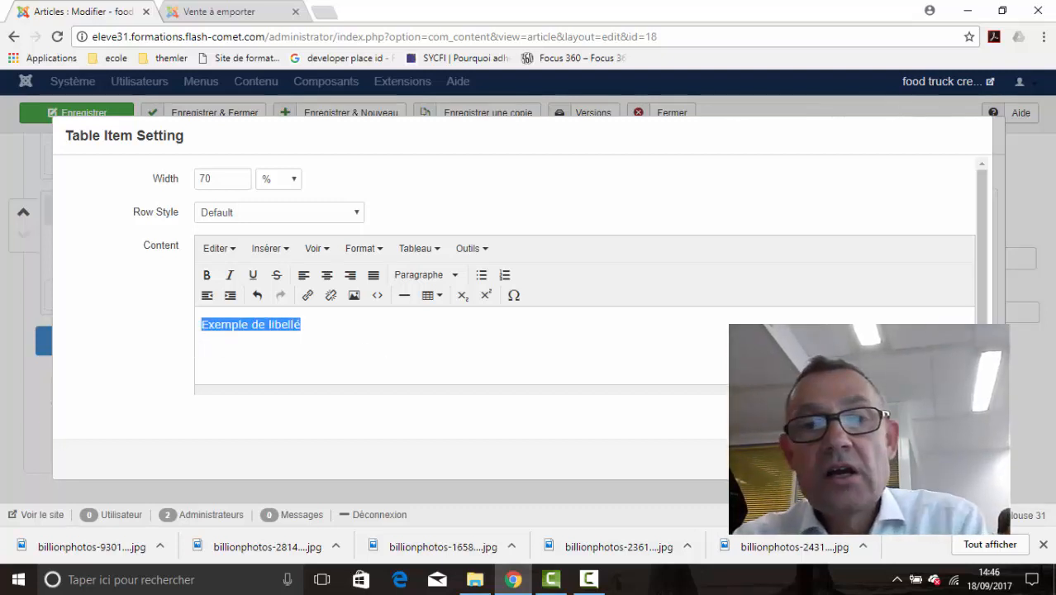
{"action": "left_click", "coordinate": [915, 458]}
Add a second body row to the table and paste "Exemple de libellé" into its first cell.
{"action": "scroll", "coordinate": [364, 376], "scroll_direction": "down", "scroll_amount": 1}
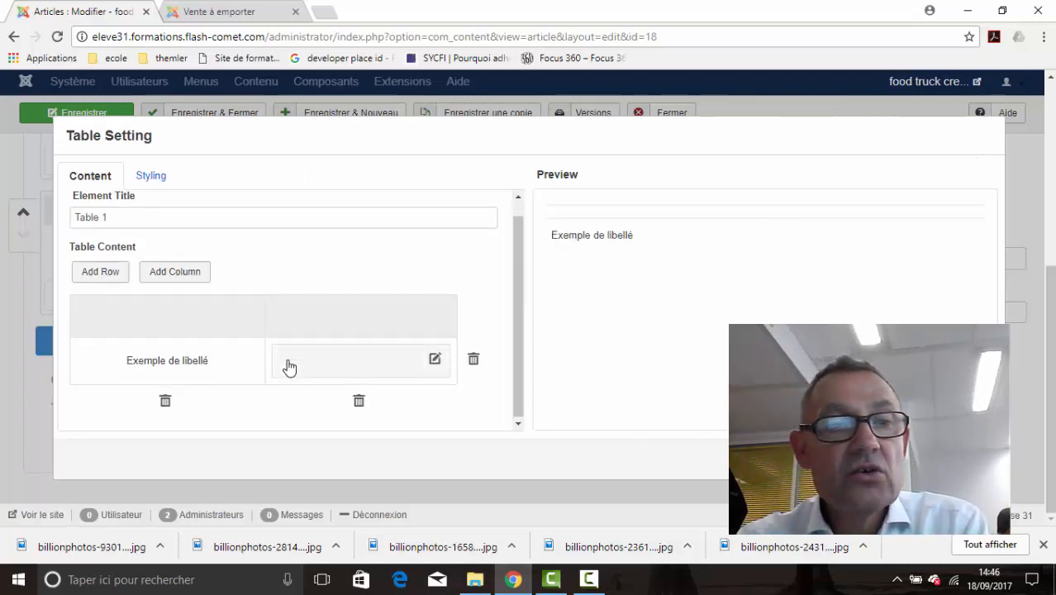
{"action": "left_click", "coordinate": [101, 274]}
{"action": "left_click", "coordinate": [166, 408]}
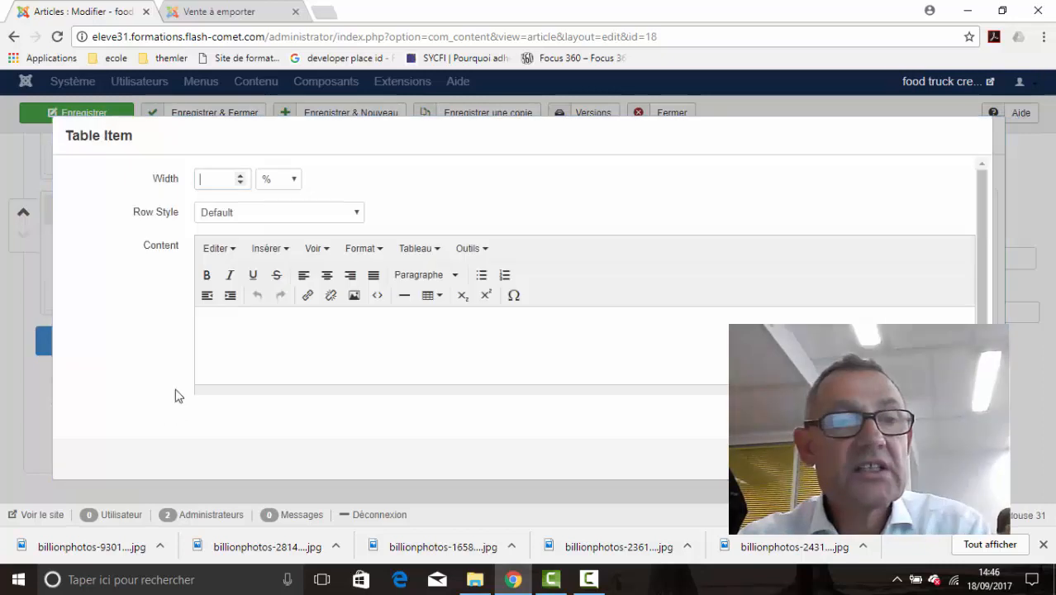
{"action": "left_click", "coordinate": [213, 323]}
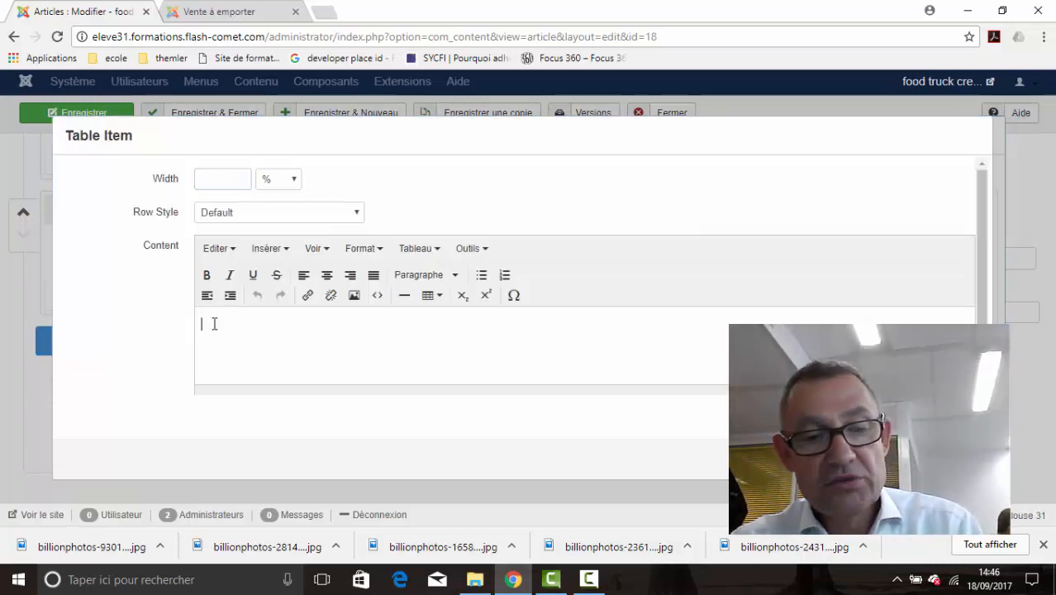
{"action": "key", "text": "ctrl+v"}
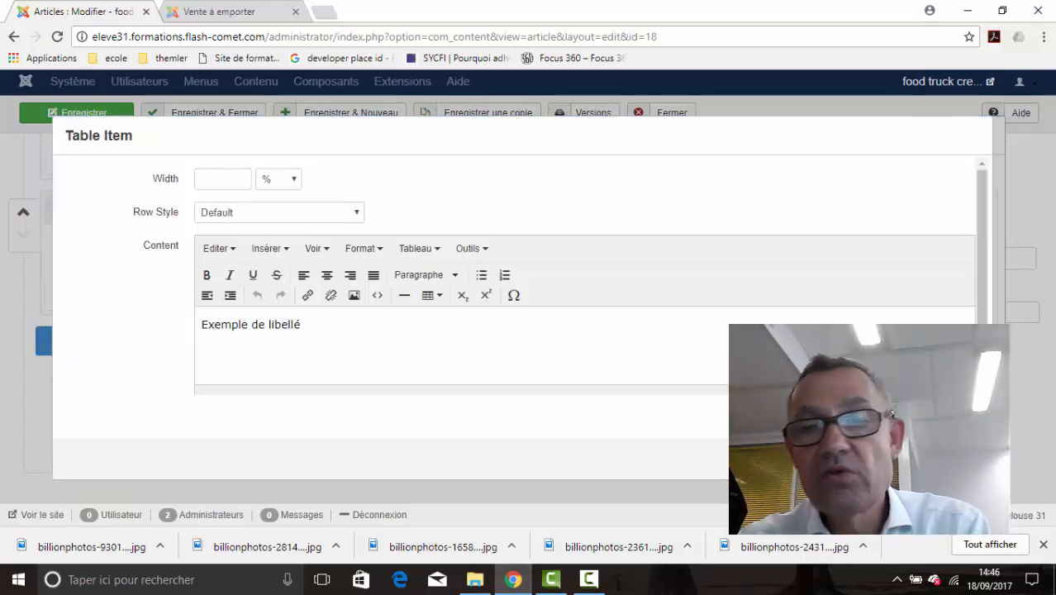
{"action": "left_click", "coordinate": [917, 459]}
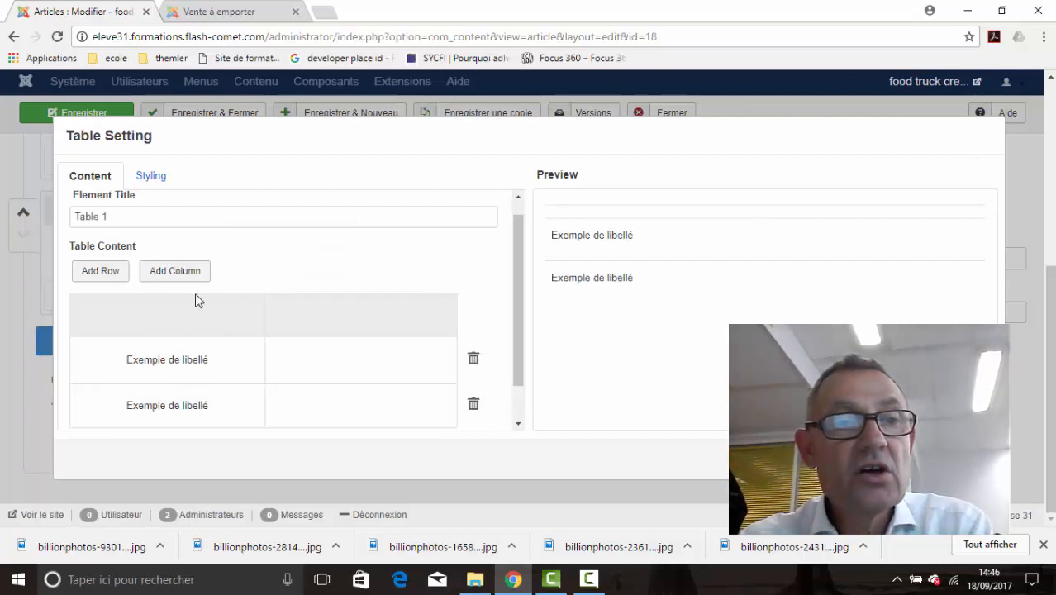
Add two more table rows and paste "Exemple de libellé" into the first cell of each.
{"action": "left_click", "coordinate": [114, 278]}
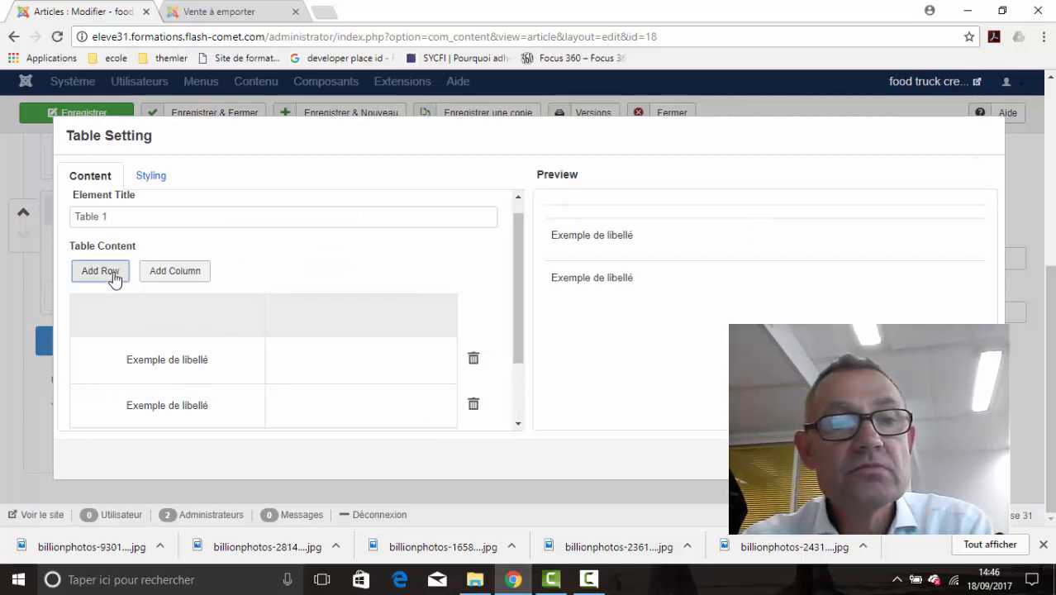
{"action": "scroll", "coordinate": [426, 348], "scroll_direction": "down", "scroll_amount": 3}
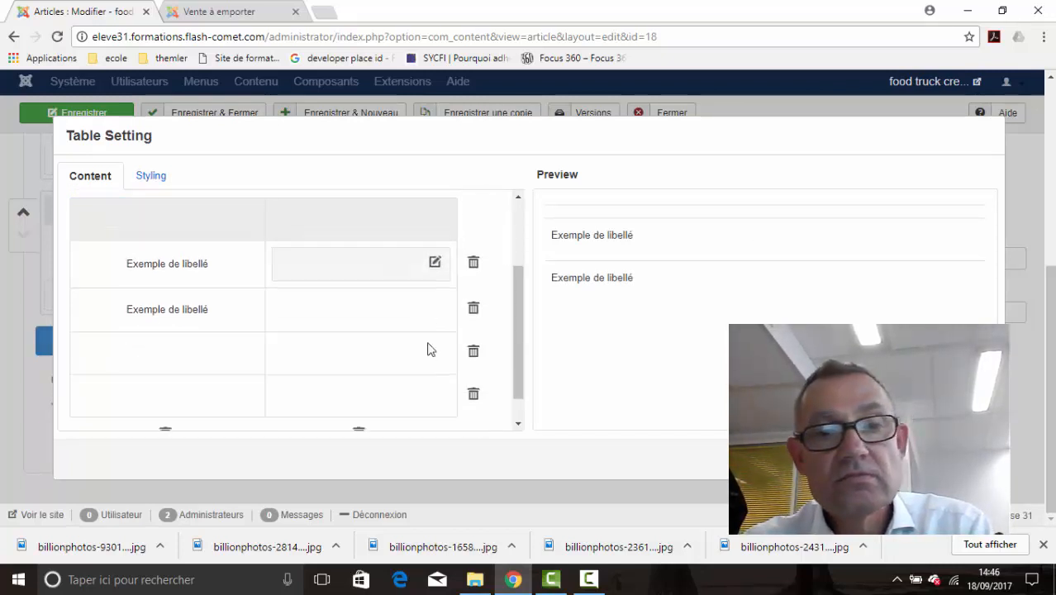
{"action": "left_click", "coordinate": [210, 324]}
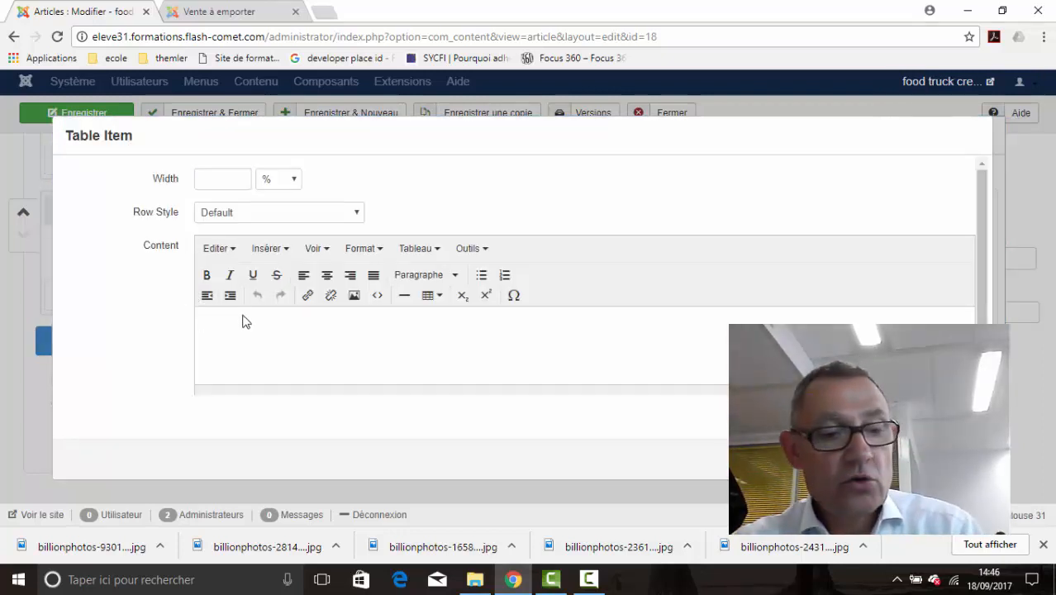
{"action": "key", "text": "ctrl+v"}
{"action": "left_click", "coordinate": [915, 459]}
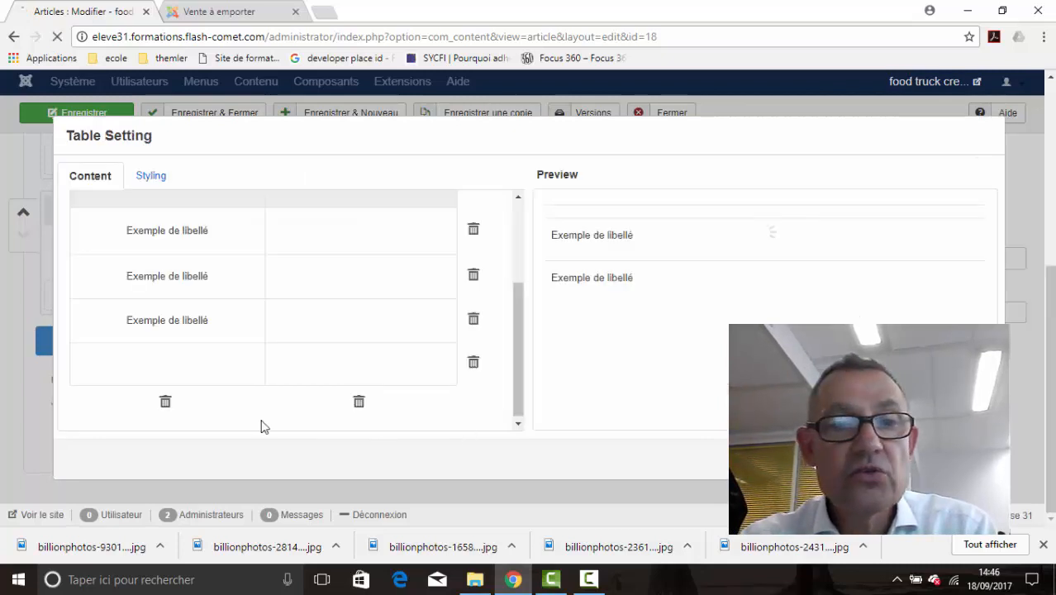
{"action": "left_click", "coordinate": [222, 371]}
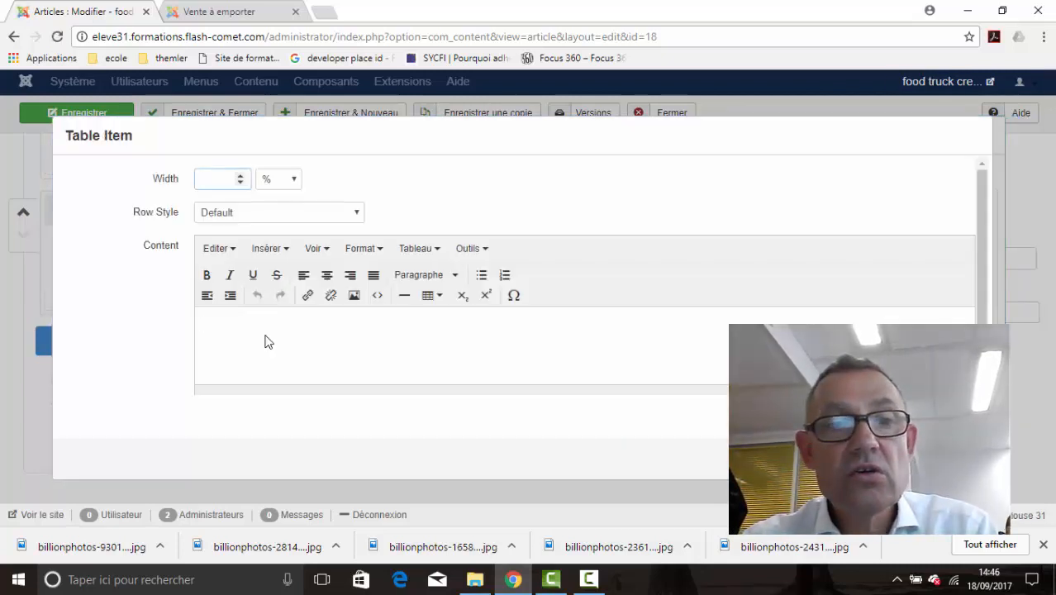
{"action": "key", "text": "ctrl+v"}
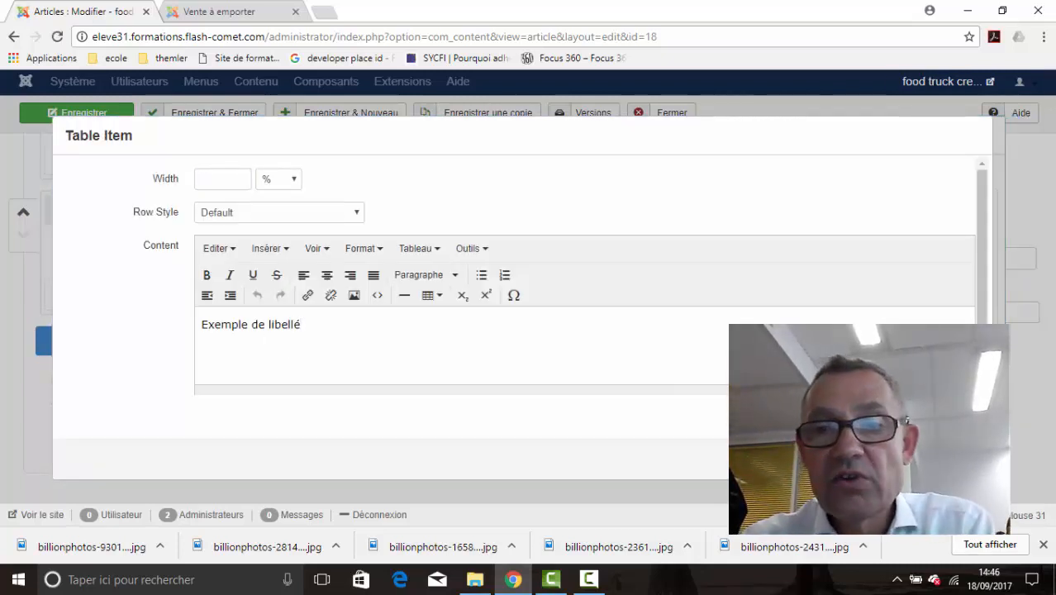
{"action": "left_click", "coordinate": [915, 460]}
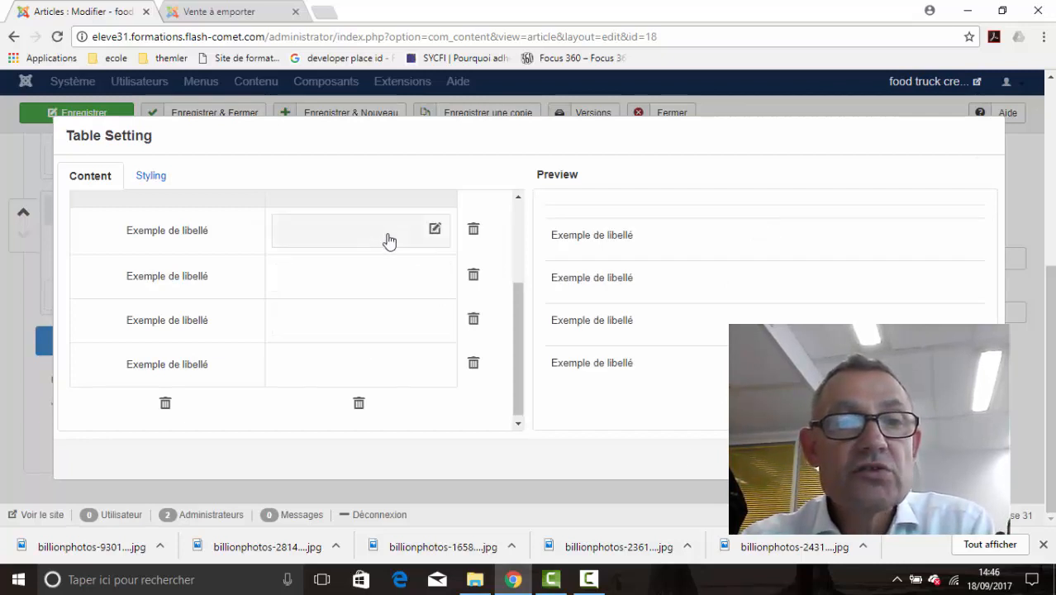
Enter "50 €" in the second cell of the first body row and copy that text.
{"action": "scroll", "coordinate": [347, 273], "scroll_direction": "up", "scroll_amount": 5}
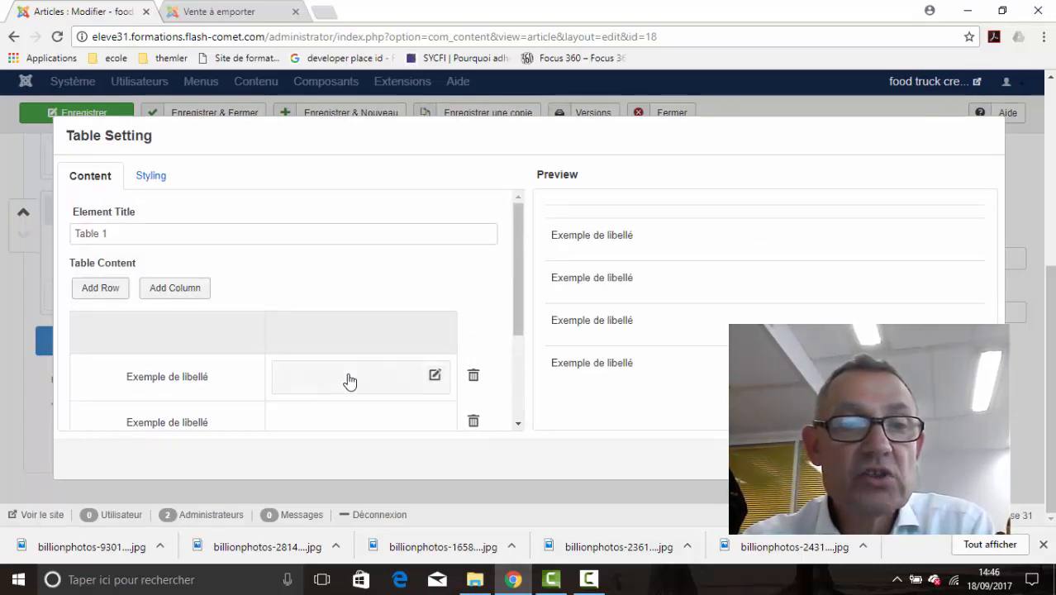
{"action": "left_click", "coordinate": [353, 378]}
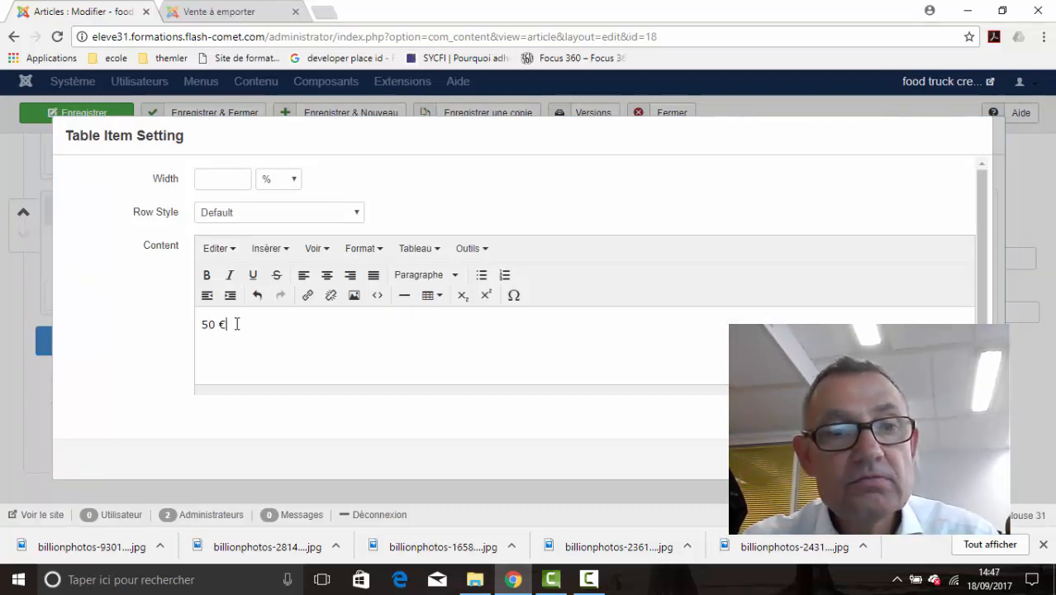
{"action": "left_click_drag", "start_coordinate": [236, 324], "coordinate": [111, 349]}
{"action": "key", "text": "ctrl+c"}
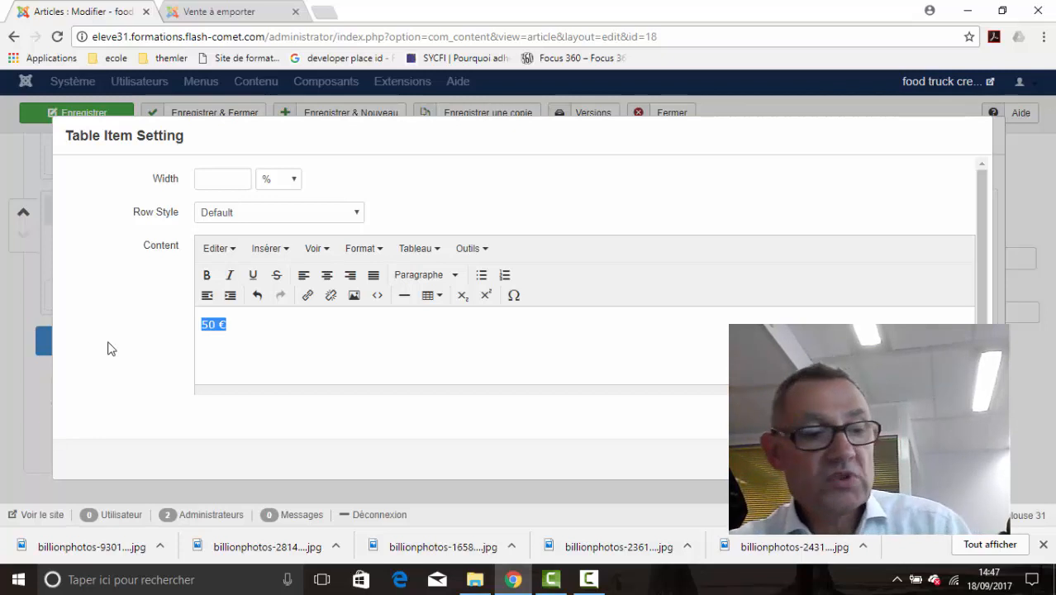
{"action": "left_click", "coordinate": [942, 458]}
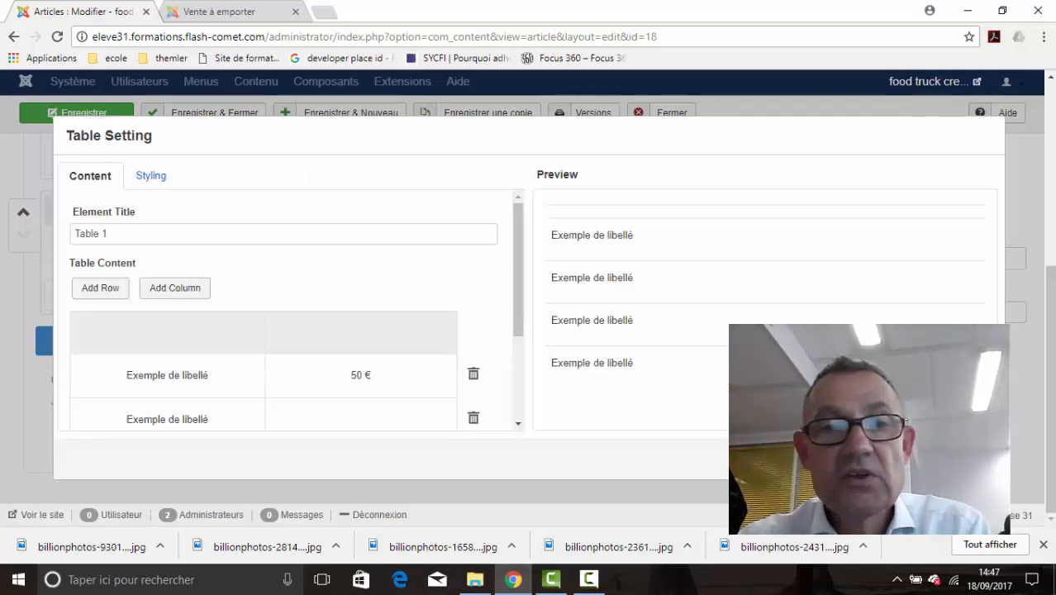
Paste "50 €" into the second-column cells of the remaining three body rows.
{"action": "scroll", "coordinate": [365, 332], "scroll_direction": "down", "scroll_amount": 3}
{"action": "left_click", "coordinate": [365, 275]}
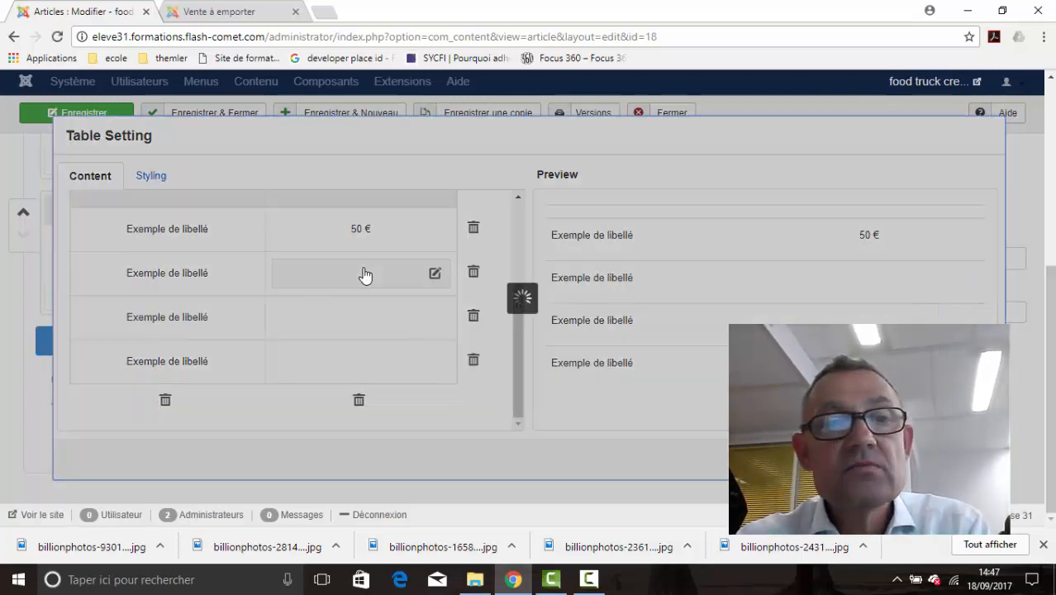
{"action": "key", "text": "ctrl+v"}
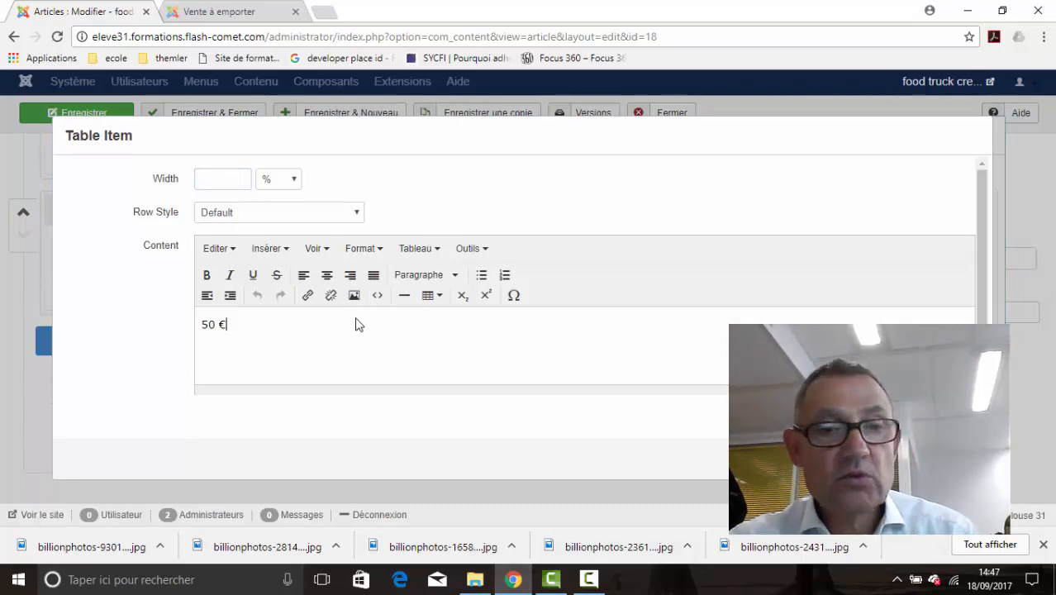
{"action": "left_click", "coordinate": [942, 458]}
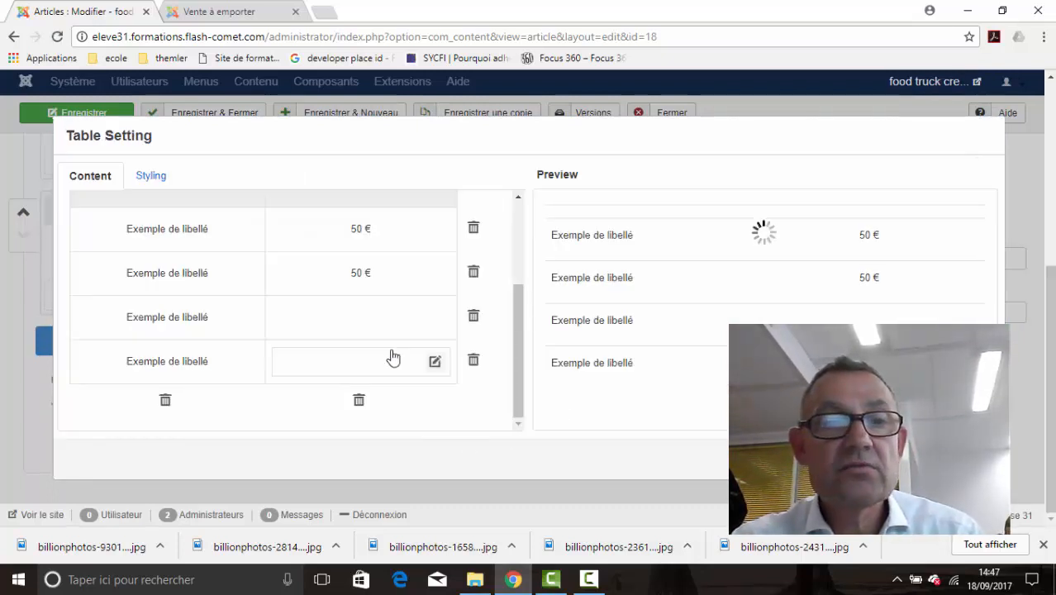
{"action": "left_click", "coordinate": [392, 323]}
{"action": "left_click", "coordinate": [257, 322]}
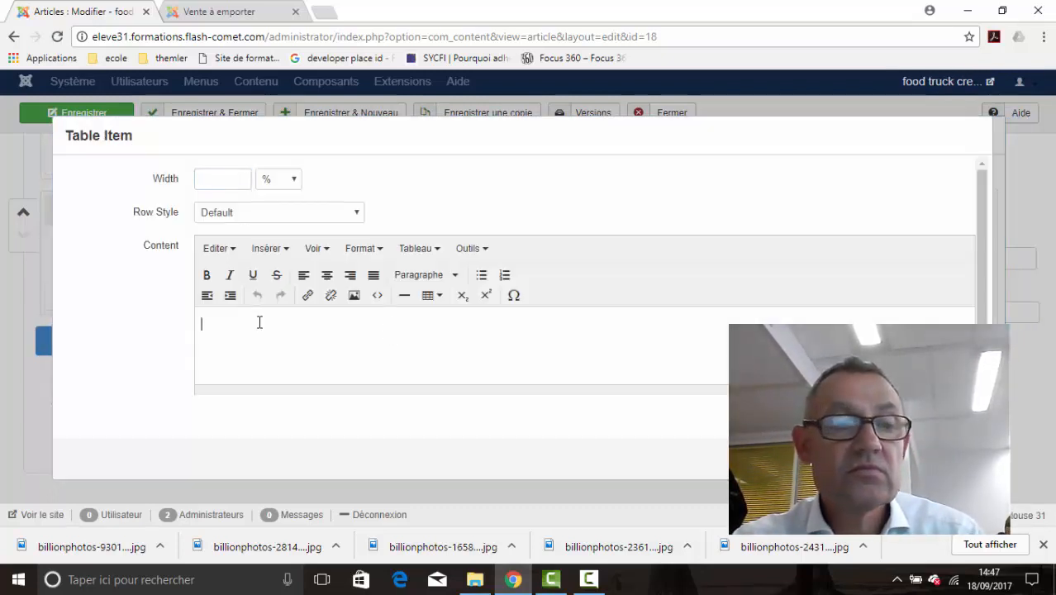
{"action": "key", "text": "ctrl+v"}
{"action": "left_click", "coordinate": [942, 459]}
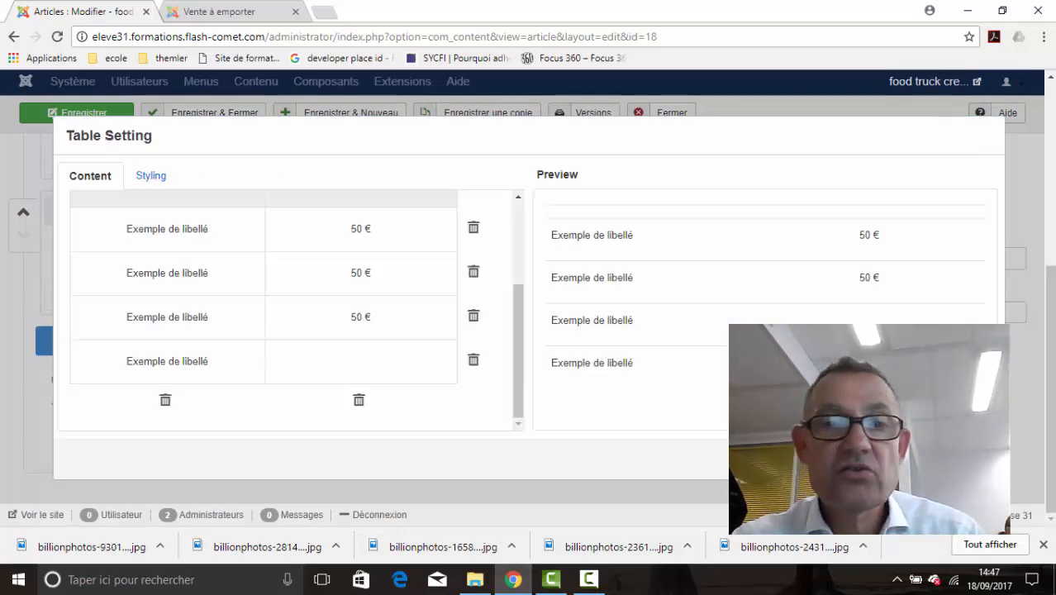
{"action": "left_click", "coordinate": [377, 358]}
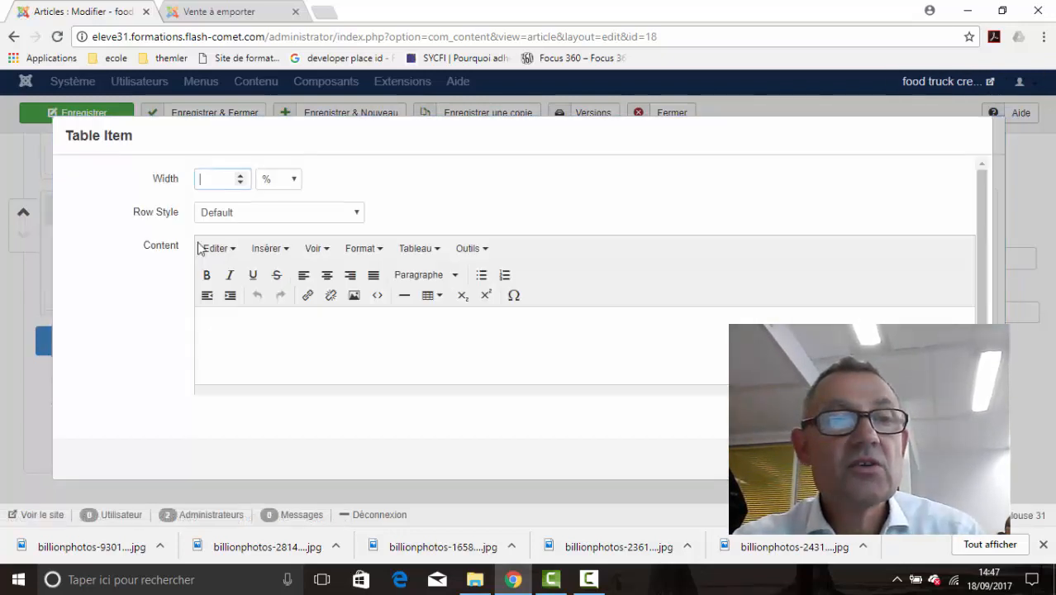
{"action": "key", "text": "ctrl+v"}
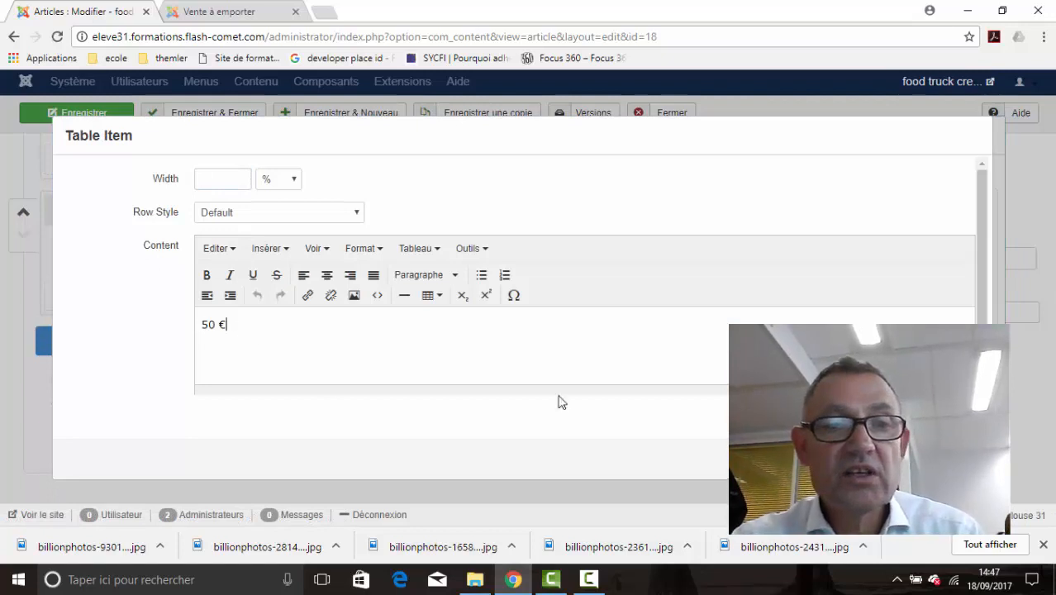
{"action": "left_click", "coordinate": [942, 459]}
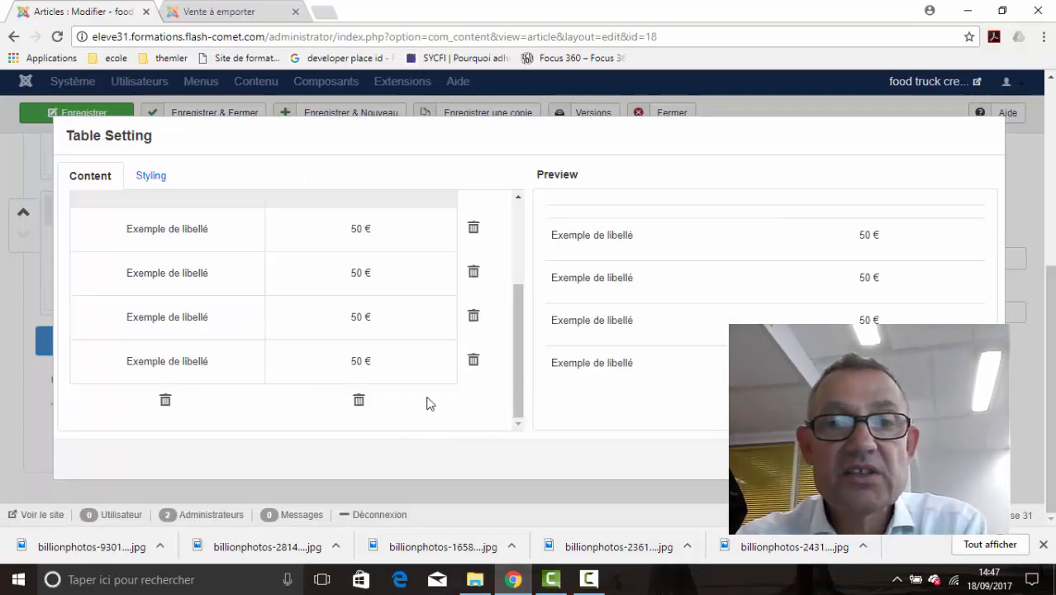
Save the price table's content and close its settings.
{"action": "scroll", "coordinate": [454, 320], "scroll_direction": "up", "scroll_amount": 3}
{"action": "scroll", "coordinate": [452, 330], "scroll_direction": "up", "scroll_amount": 2}
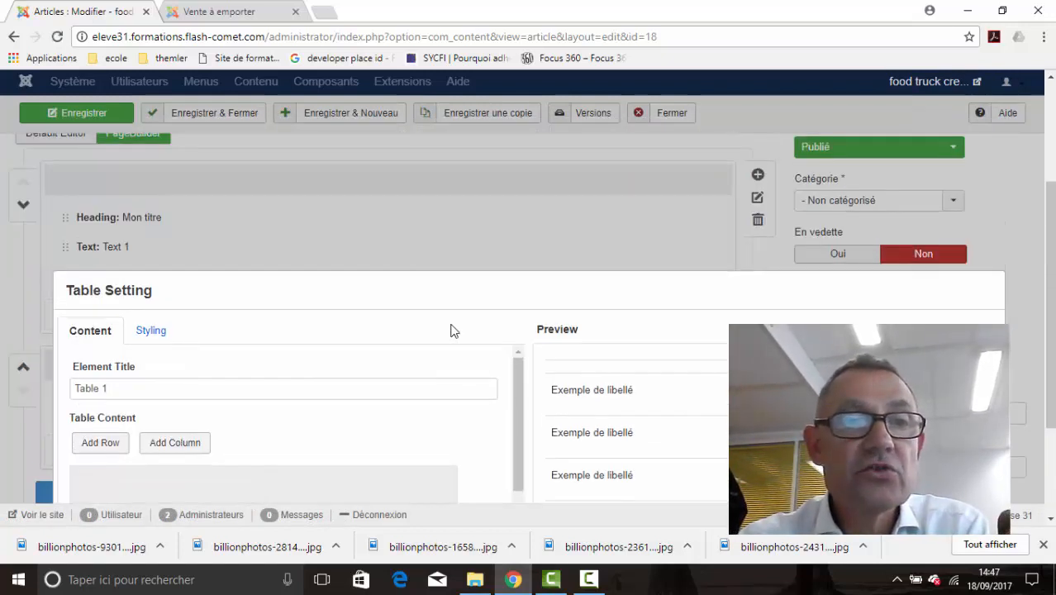
{"action": "scroll", "coordinate": [452, 330], "scroll_direction": "down", "scroll_amount": 2}
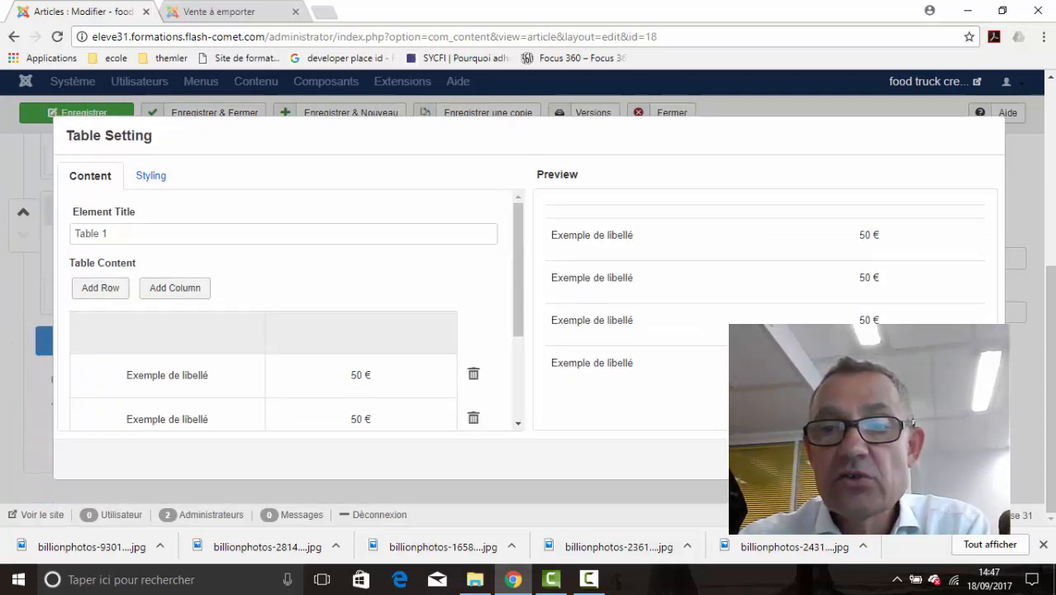
{"action": "key", "text": "Escape"}
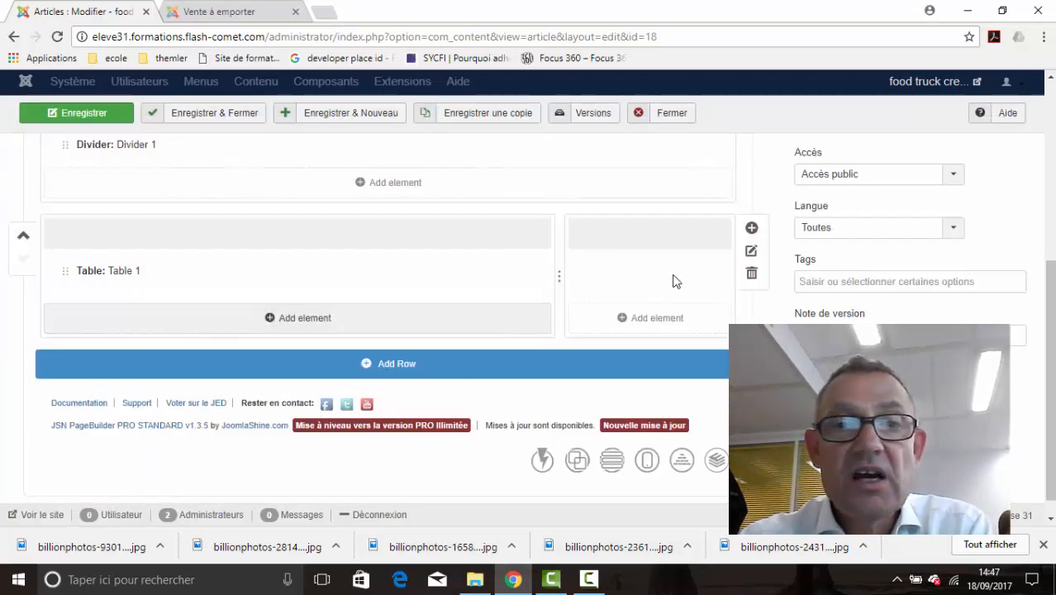
Add an Image element to the empty column beside the table, using images/framboisine.jpg as its file.
{"action": "left_click", "coordinate": [670, 325]}
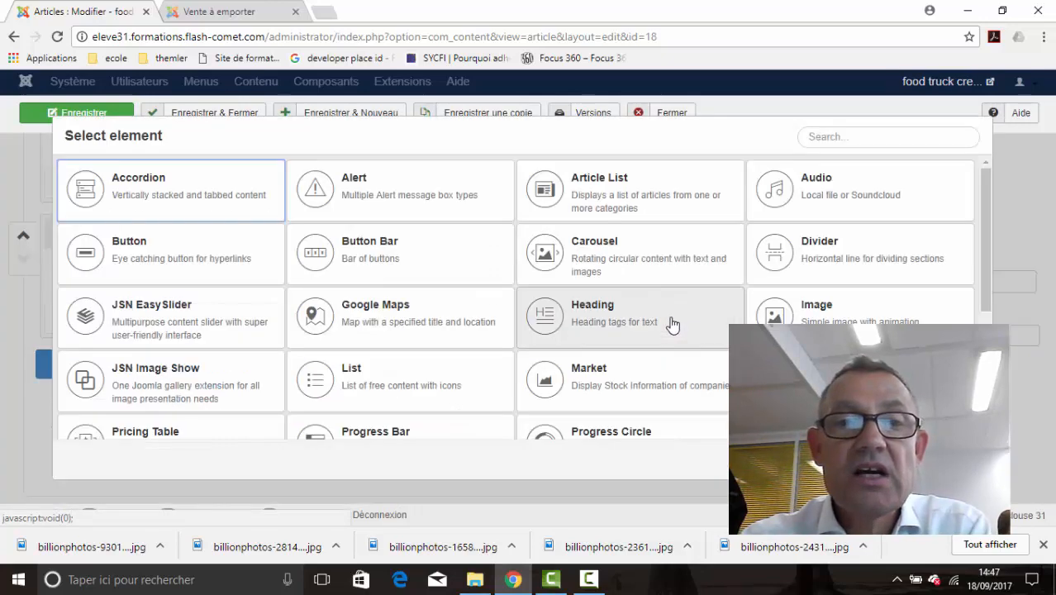
{"action": "left_click", "coordinate": [788, 312]}
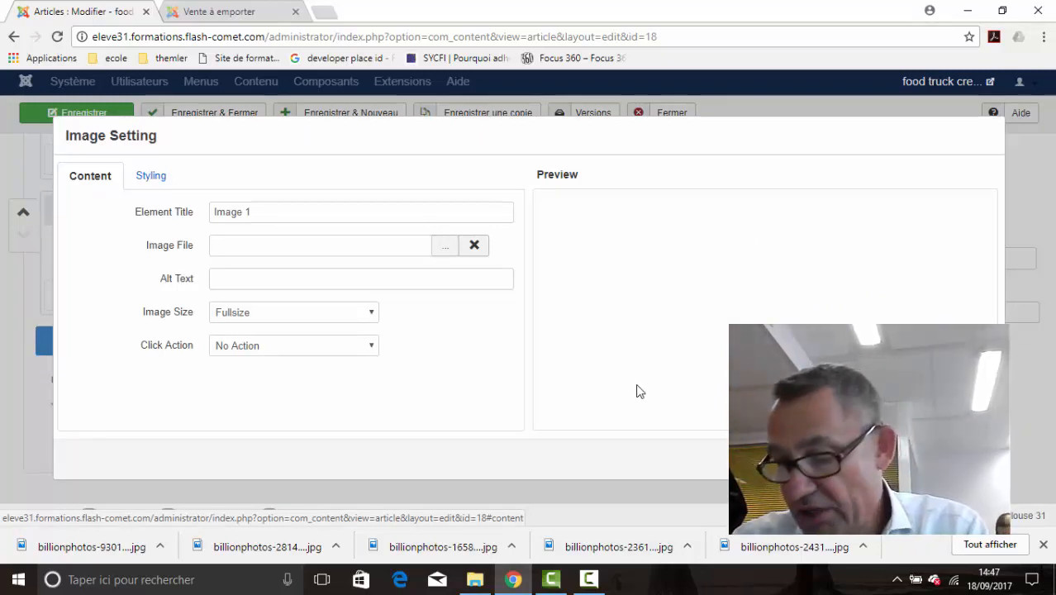
{"action": "left_click", "coordinate": [446, 248]}
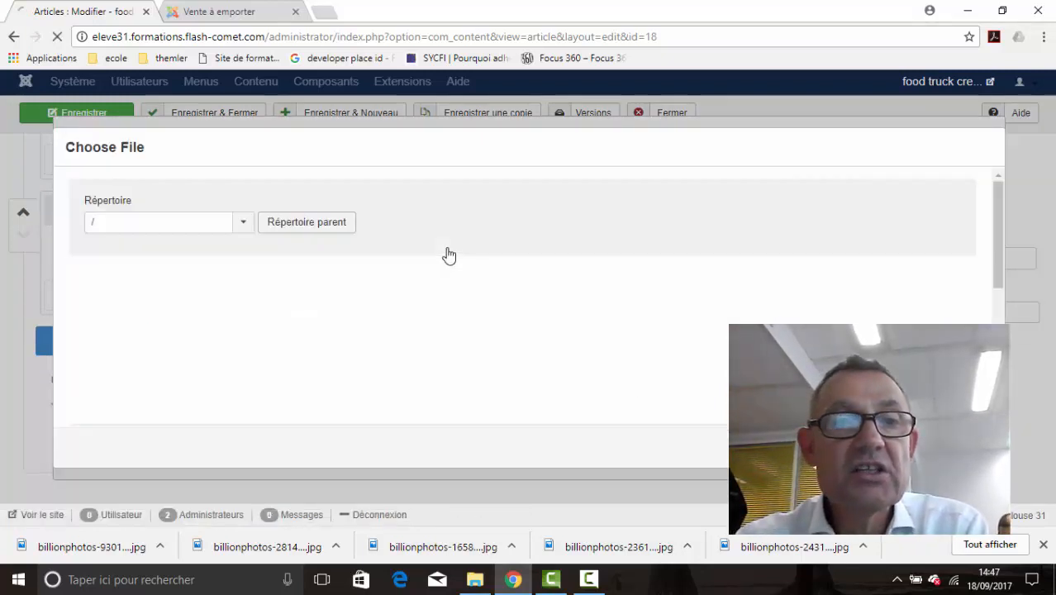
{"action": "scroll", "coordinate": [458, 281], "scroll_direction": "down", "scroll_amount": 3}
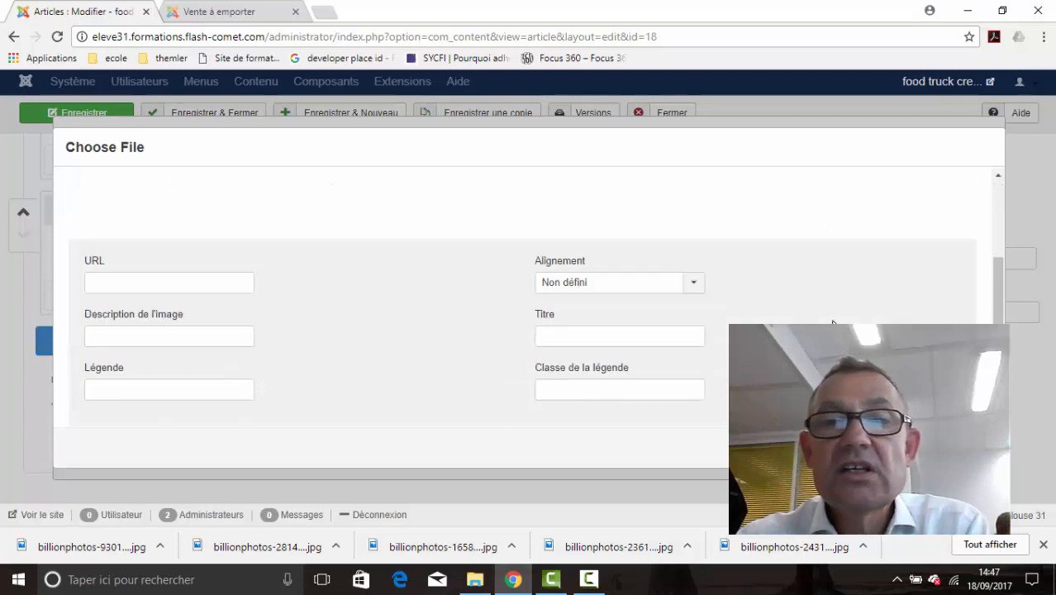
{"action": "scroll", "coordinate": [475, 322], "scroll_direction": "up", "scroll_amount": 3}
{"action": "left_click", "coordinate": [470, 325]}
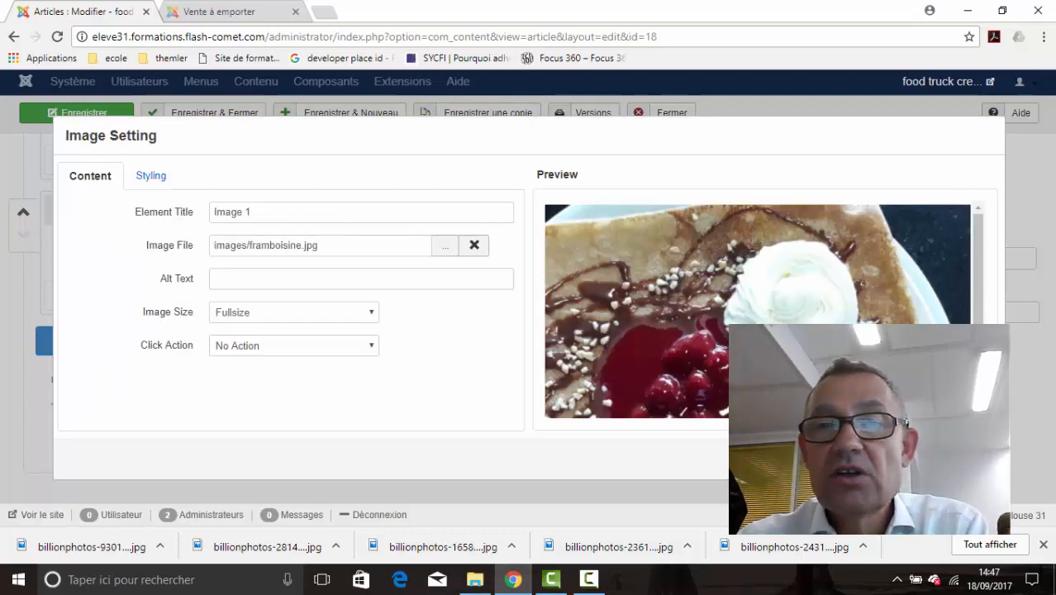
Set the crêpe image's size to Medium and its alignment to Center.
{"action": "scroll", "coordinate": [757, 309], "scroll_direction": "down", "scroll_amount": 3}
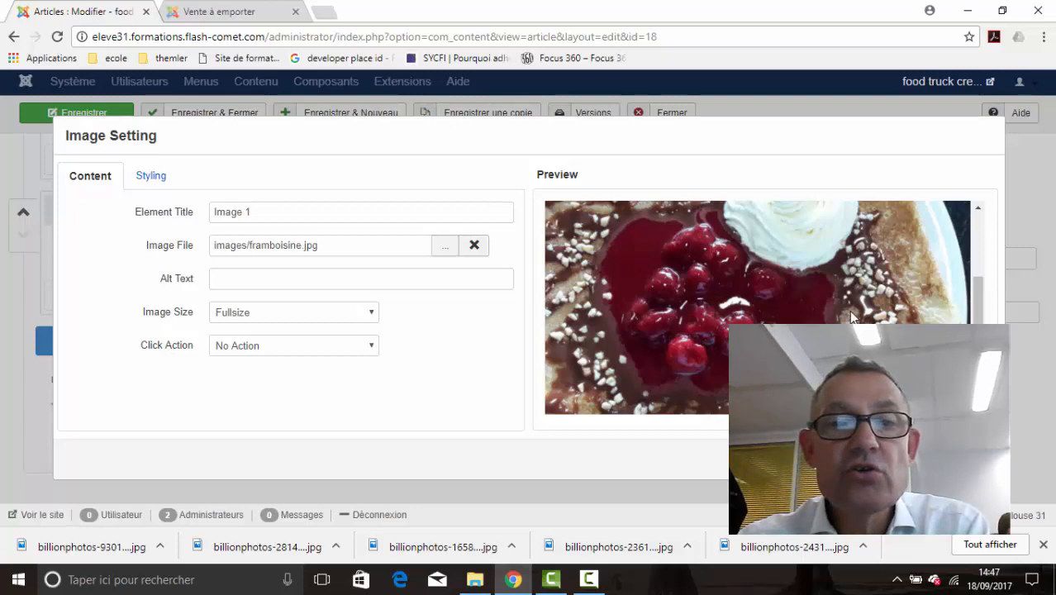
{"action": "left_click", "coordinate": [337, 315]}
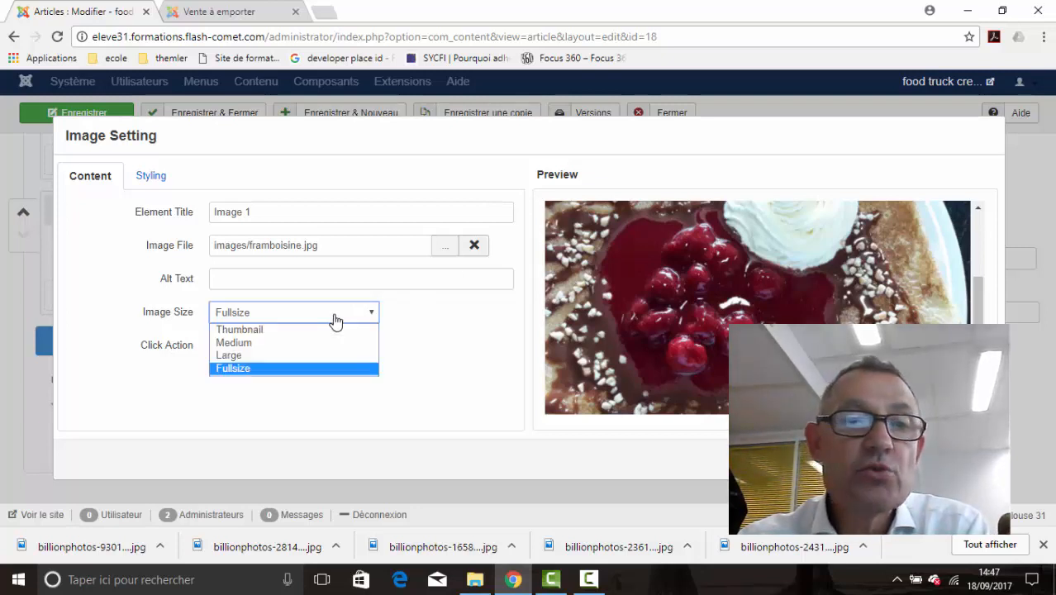
{"action": "left_click", "coordinate": [314, 342]}
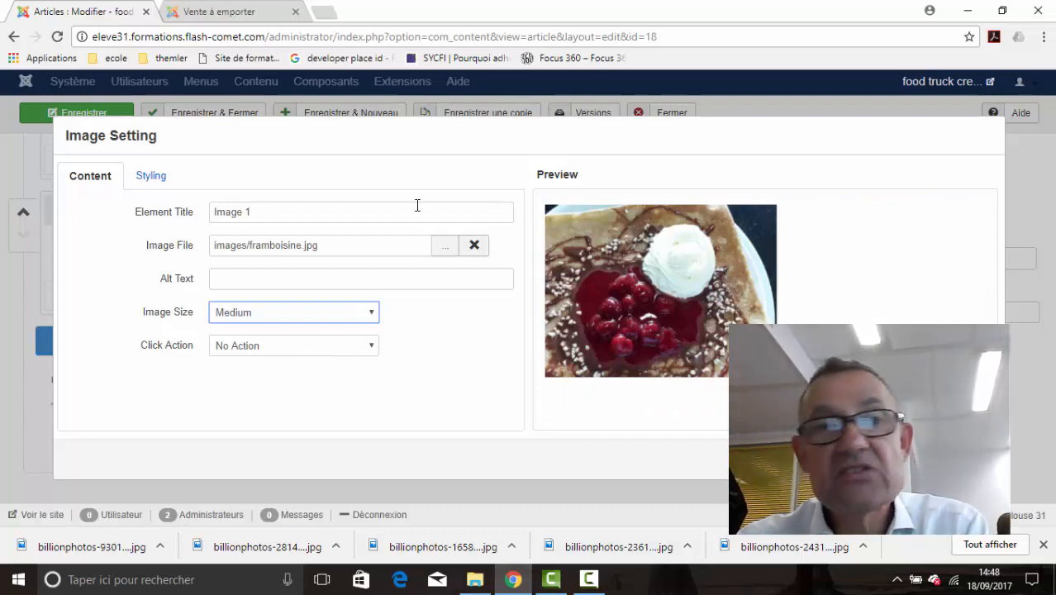
{"action": "left_click", "coordinate": [146, 178]}
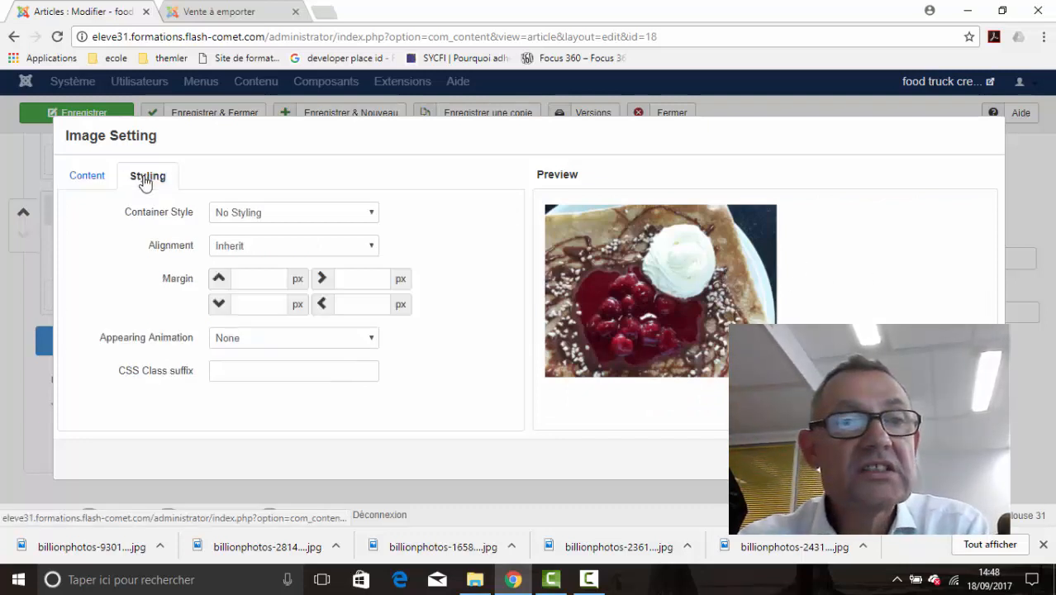
{"action": "left_click", "coordinate": [231, 248]}
{"action": "left_click", "coordinate": [238, 287]}
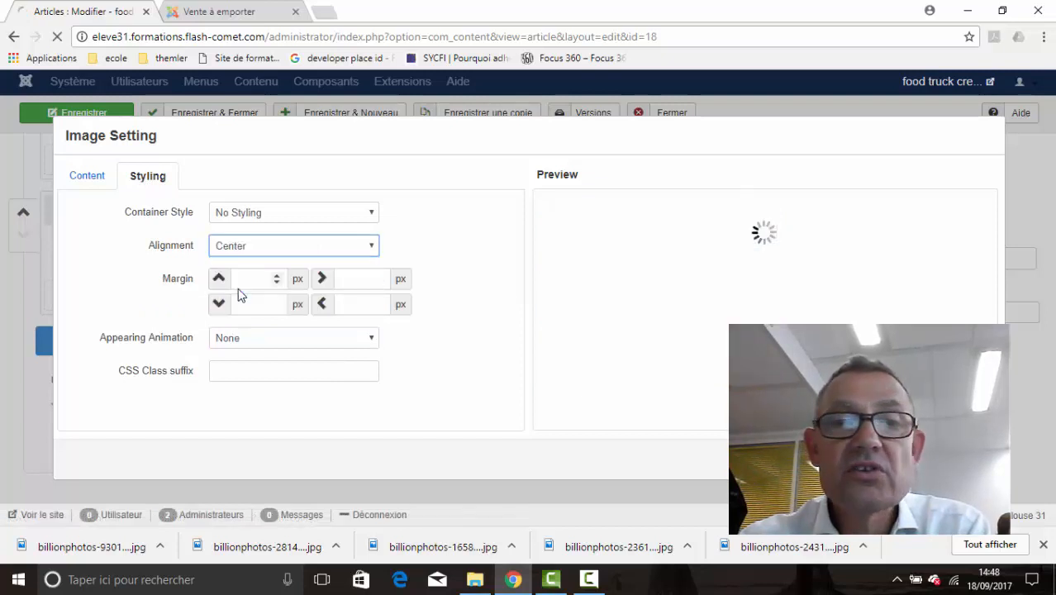
Try the Circle container style on the image, choose Rounded instead, and save the image settings.
{"action": "left_click", "coordinate": [234, 216]}
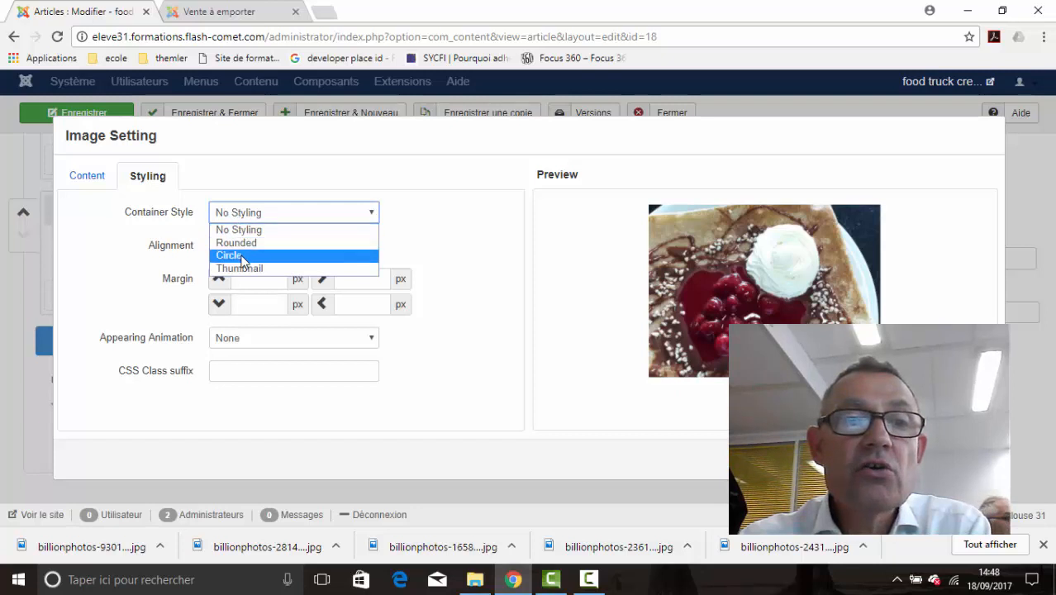
{"action": "left_click", "coordinate": [241, 257]}
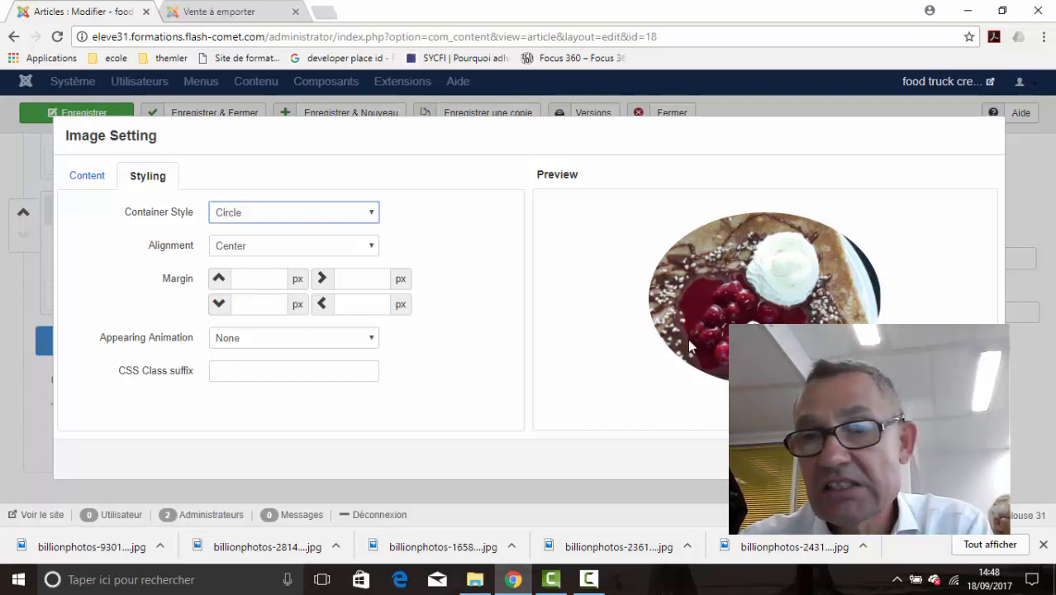
{"action": "left_click", "coordinate": [337, 225]}
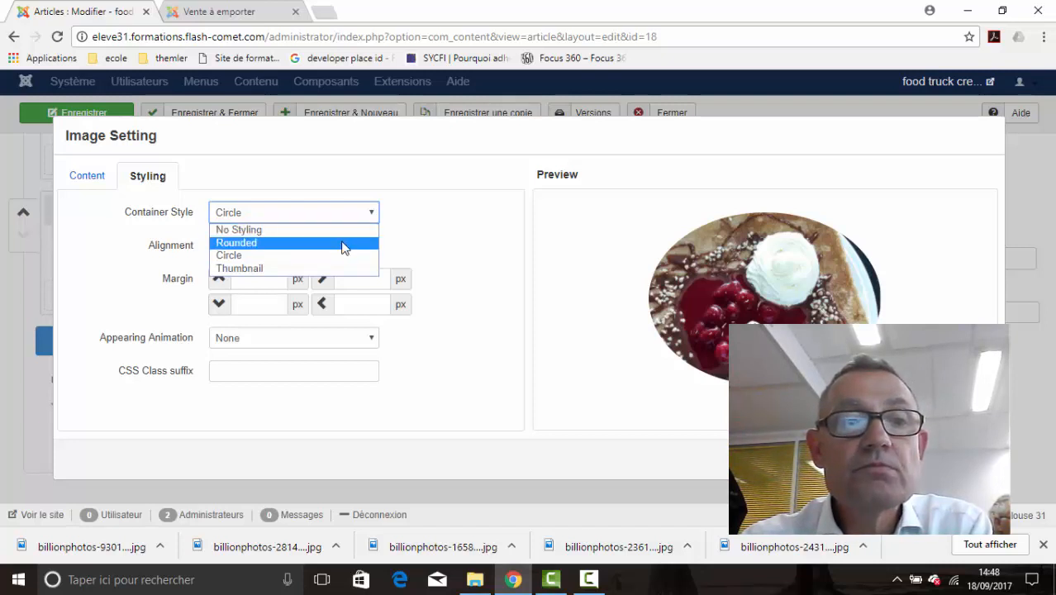
{"action": "left_click", "coordinate": [343, 242]}
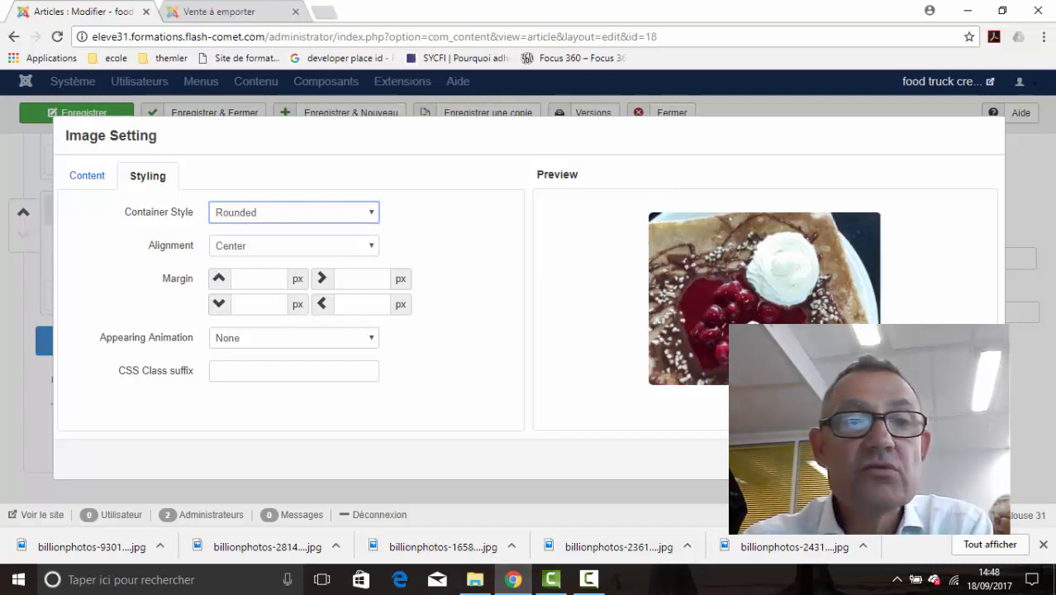
{"action": "left_click", "coordinate": [920, 459]}
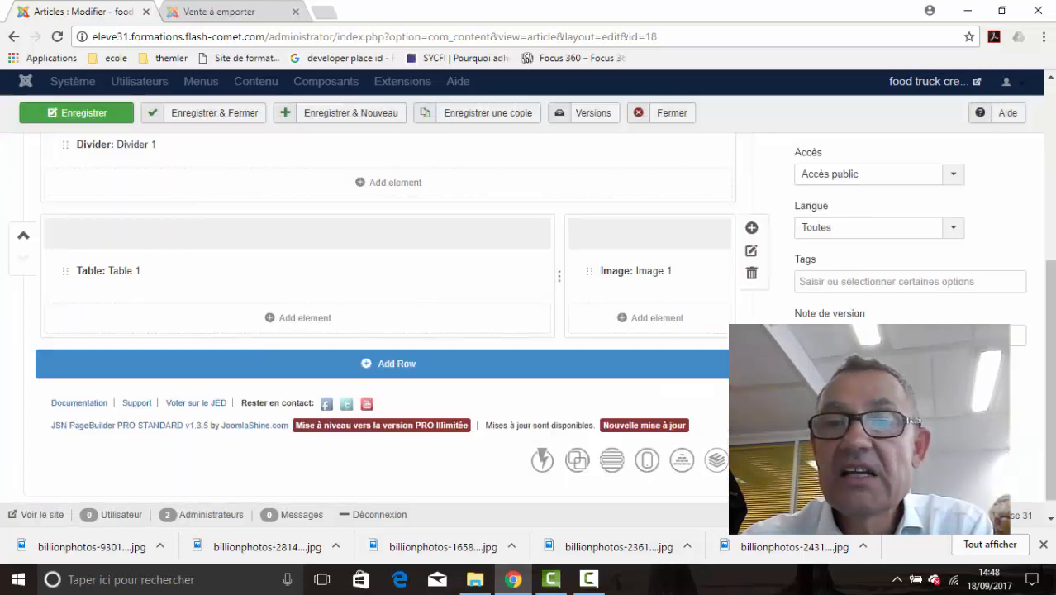
Save the "tarifs dede" article and agree to leave the page so it reloads.
{"action": "scroll", "coordinate": [917, 454], "scroll_direction": "down", "scroll_amount": 1}
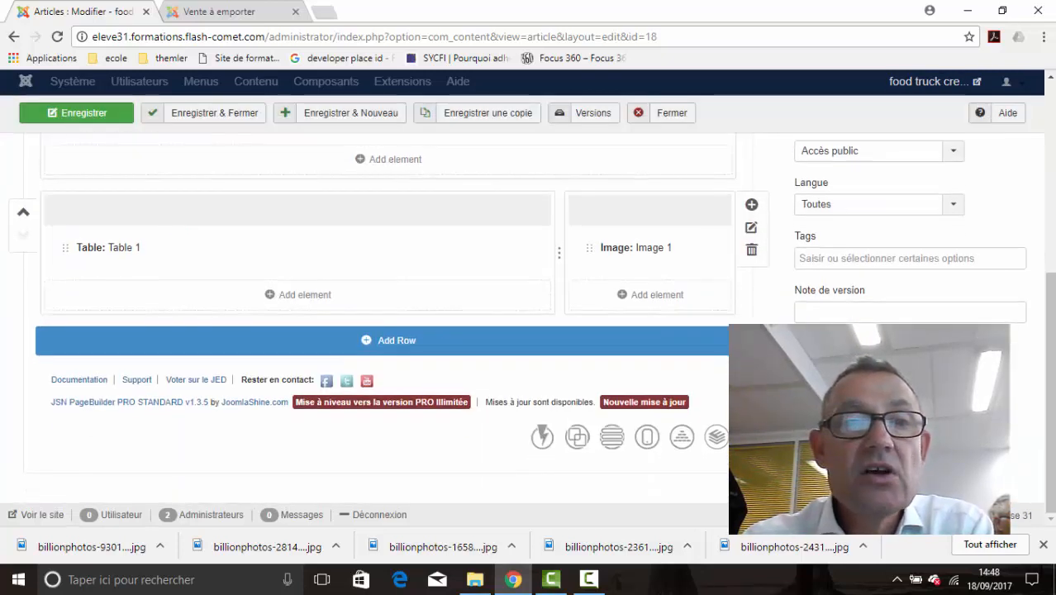
{"action": "scroll", "coordinate": [917, 454], "scroll_direction": "up", "scroll_amount": 4}
{"action": "left_click", "coordinate": [107, 126]}
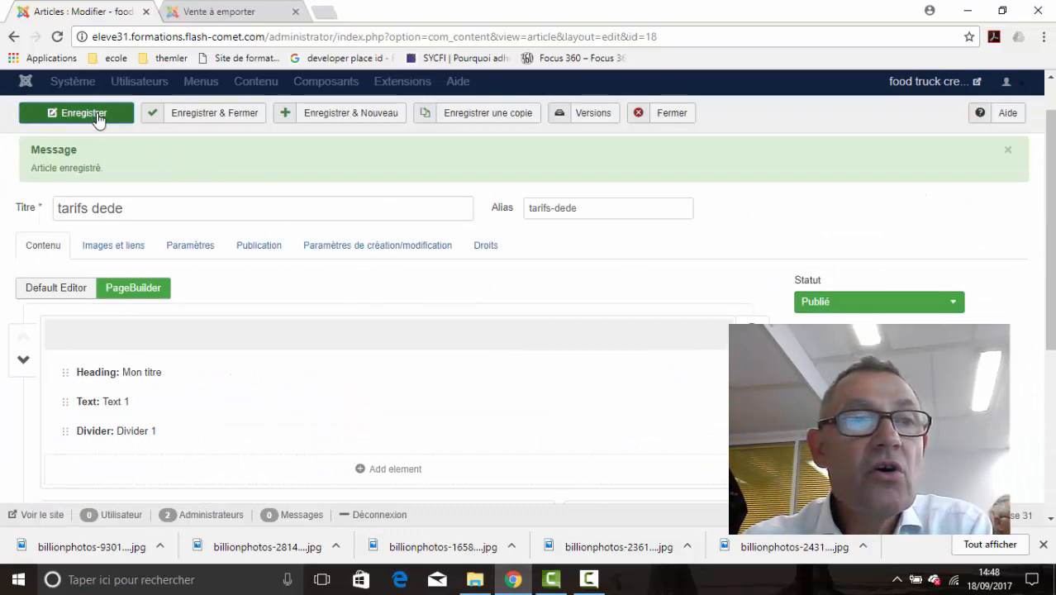
{"action": "left_click", "coordinate": [589, 141]}
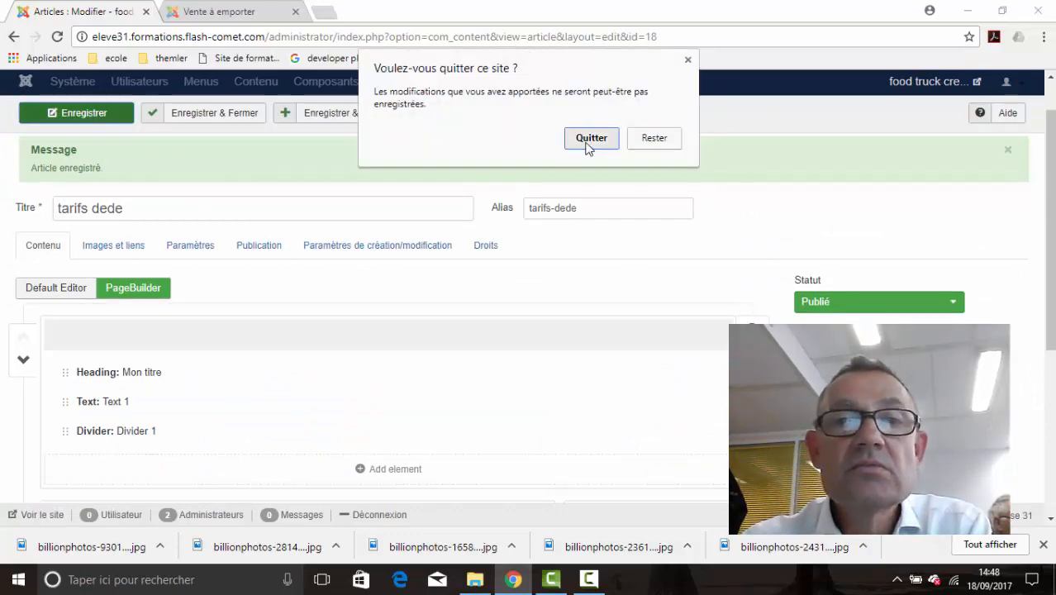
Reload the public "Vente à emporter" page and check how the price table and image are laid out.
{"action": "left_click", "coordinate": [217, 12]}
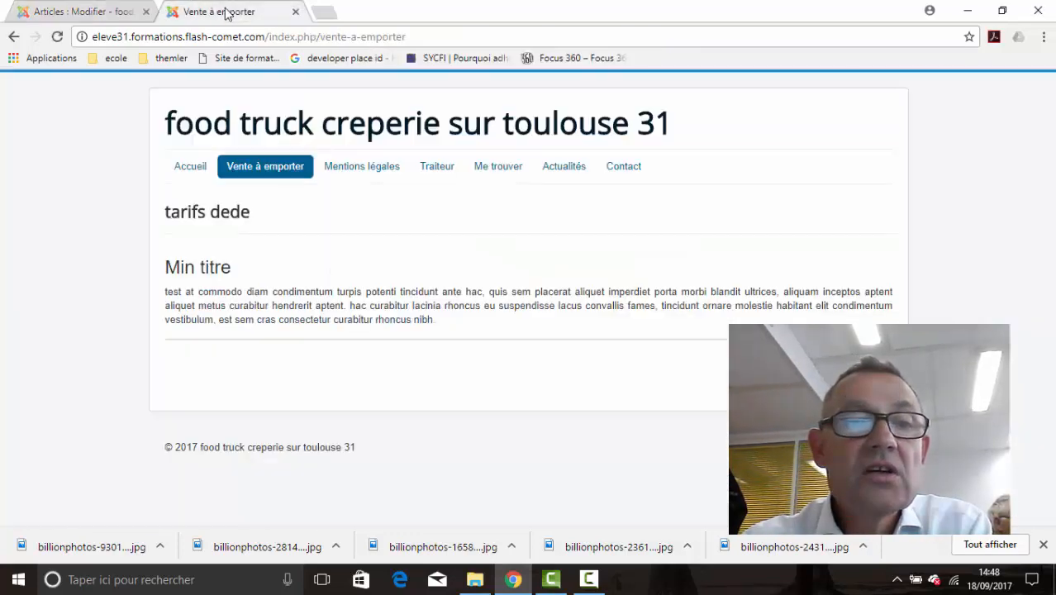
{"action": "left_click", "coordinate": [60, 38]}
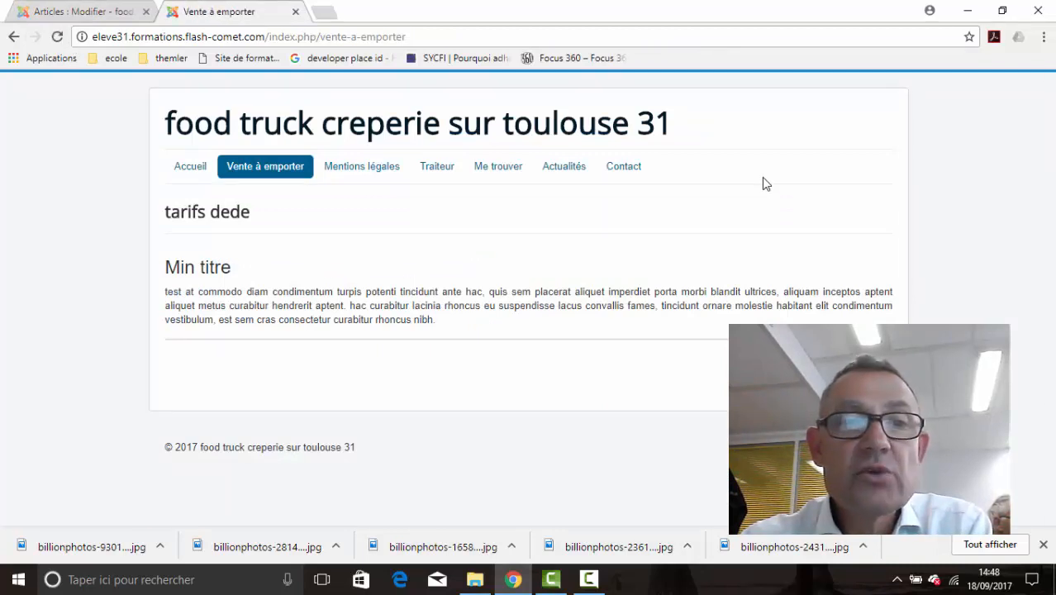
{"action": "scroll", "coordinate": [772, 181], "scroll_direction": "down", "scroll_amount": 2}
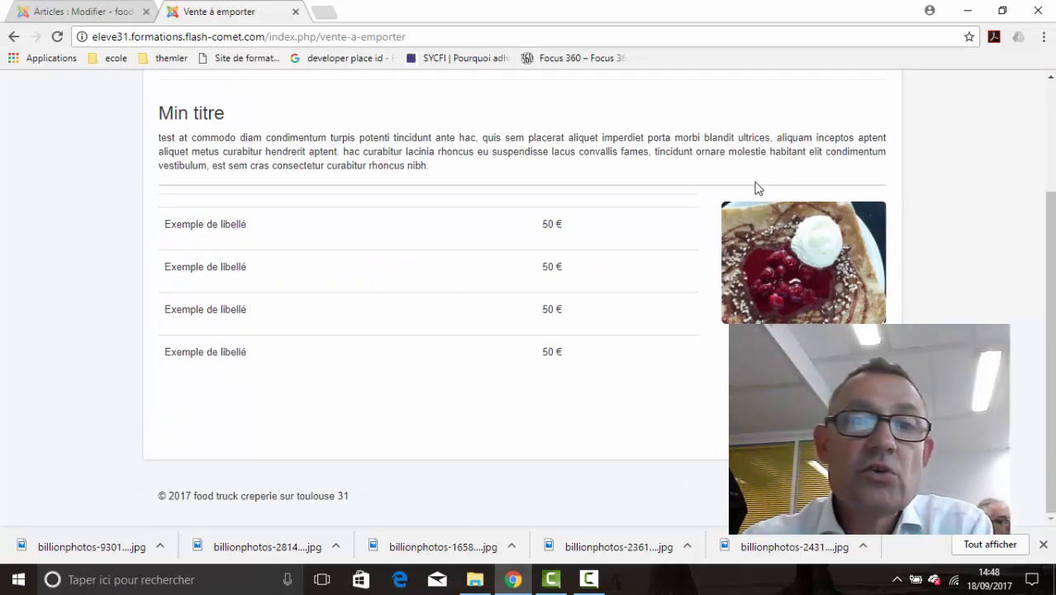
Return to the article editor, add a single-column row below the table row, and insert a Divider element in it.
{"action": "left_click", "coordinate": [56, 11]}
{"action": "scroll", "coordinate": [355, 112], "scroll_direction": "down", "scroll_amount": 4}
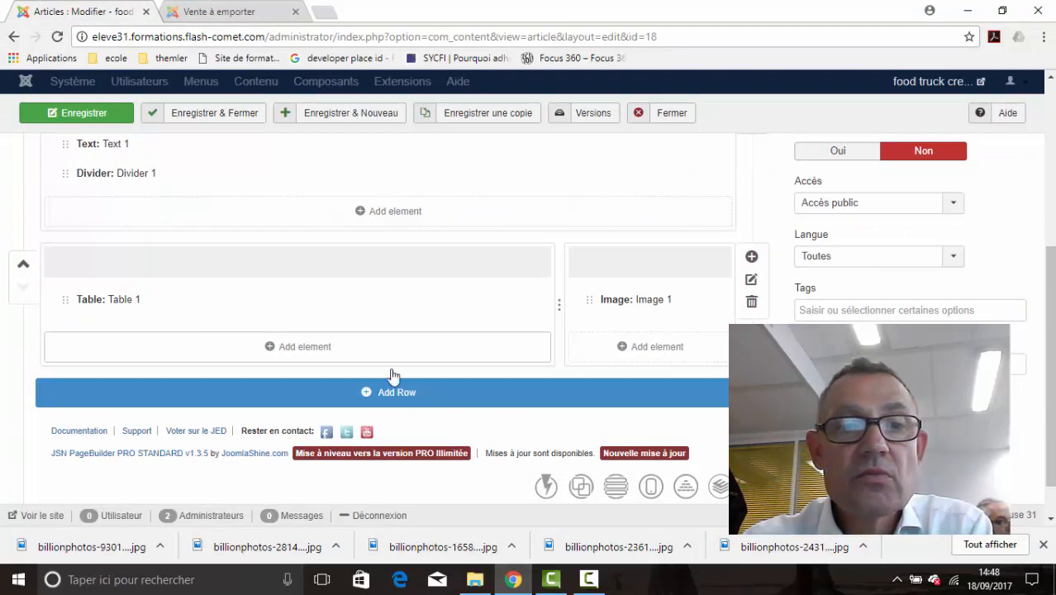
{"action": "left_click", "coordinate": [396, 401]}
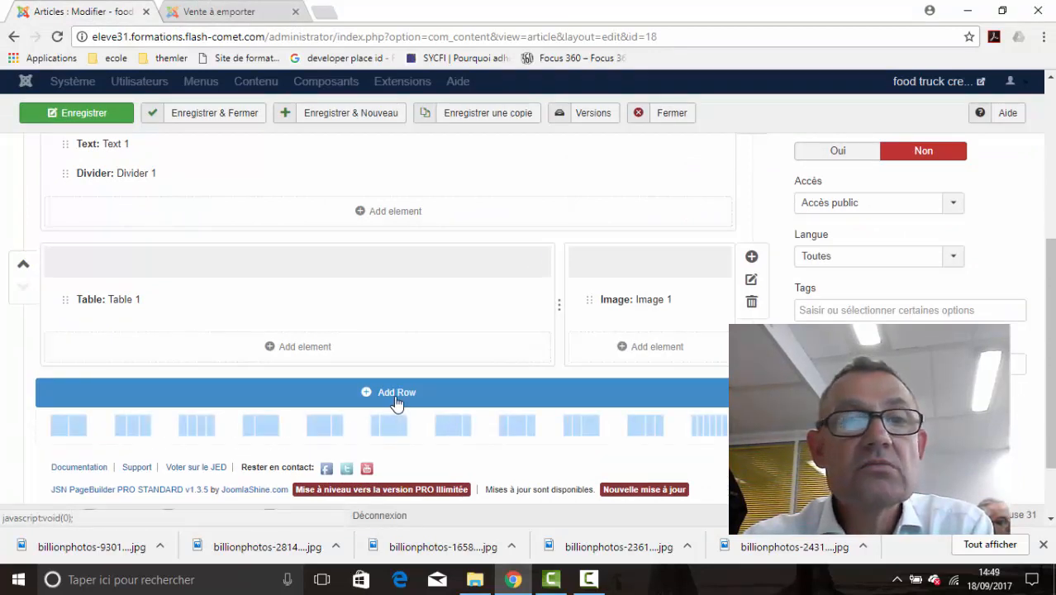
{"action": "left_click", "coordinate": [395, 397]}
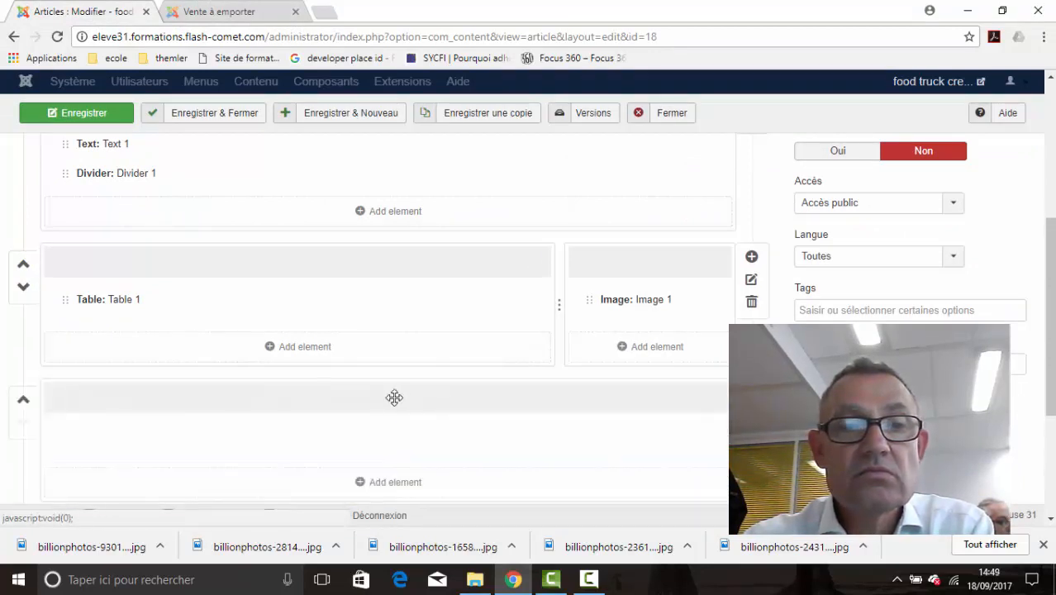
{"action": "left_click", "coordinate": [393, 483]}
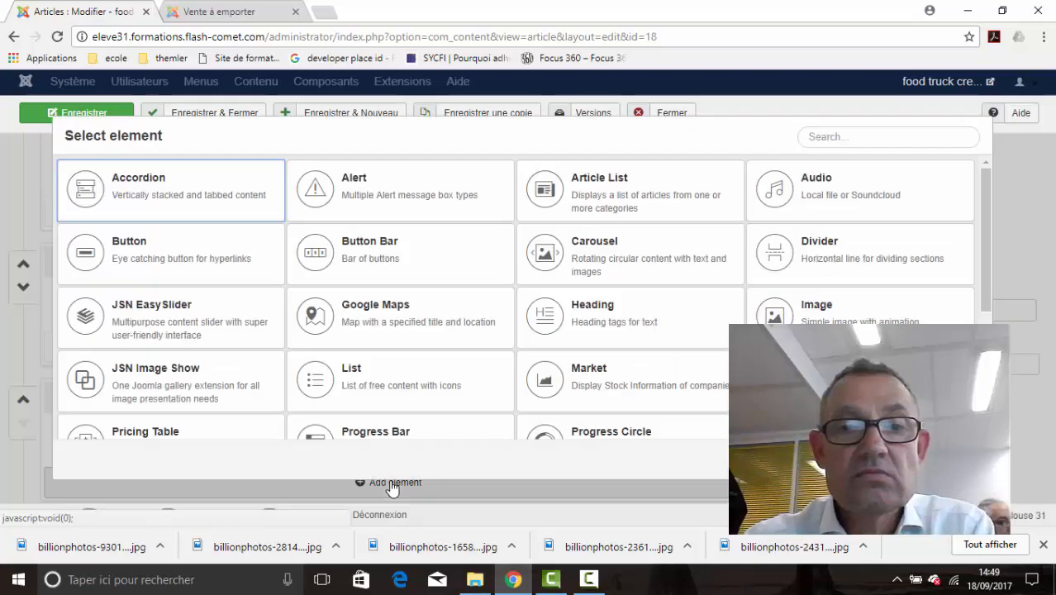
{"action": "left_click", "coordinate": [822, 240]}
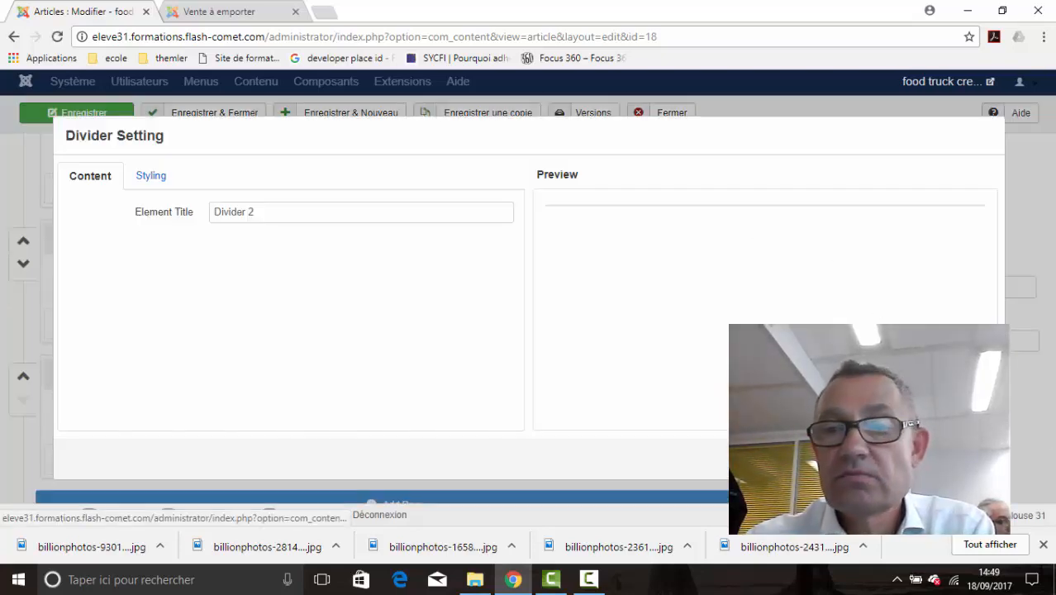
{"action": "left_click", "coordinate": [919, 459]}
Add a two-column row with a wide first column and a narrow second column below the new divider row.
{"action": "scroll", "coordinate": [660, 373], "scroll_direction": "down", "scroll_amount": 2}
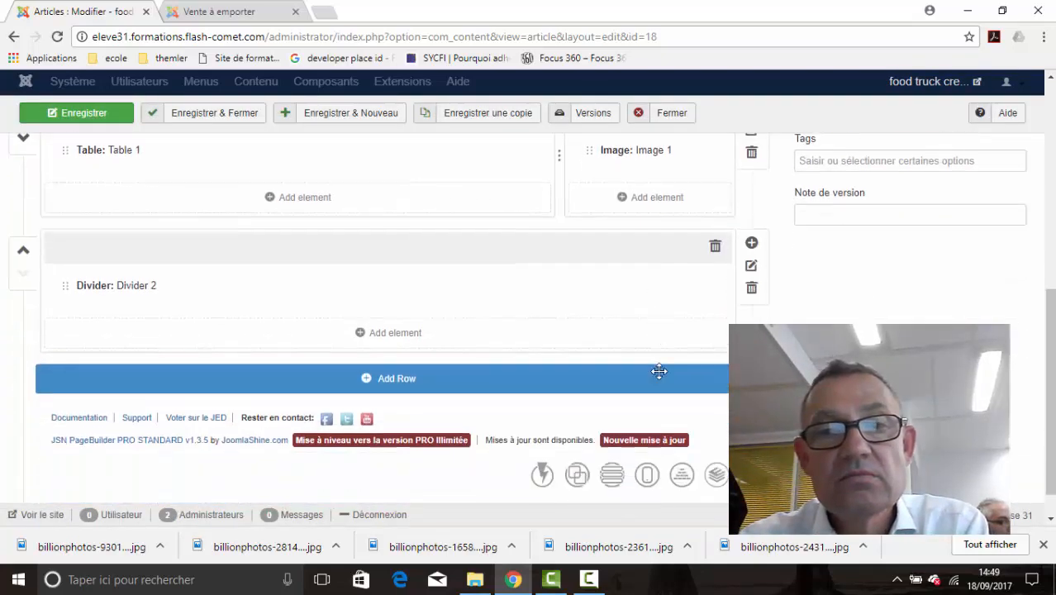
{"action": "scroll", "coordinate": [659, 371], "scroll_direction": "down", "scroll_amount": 1}
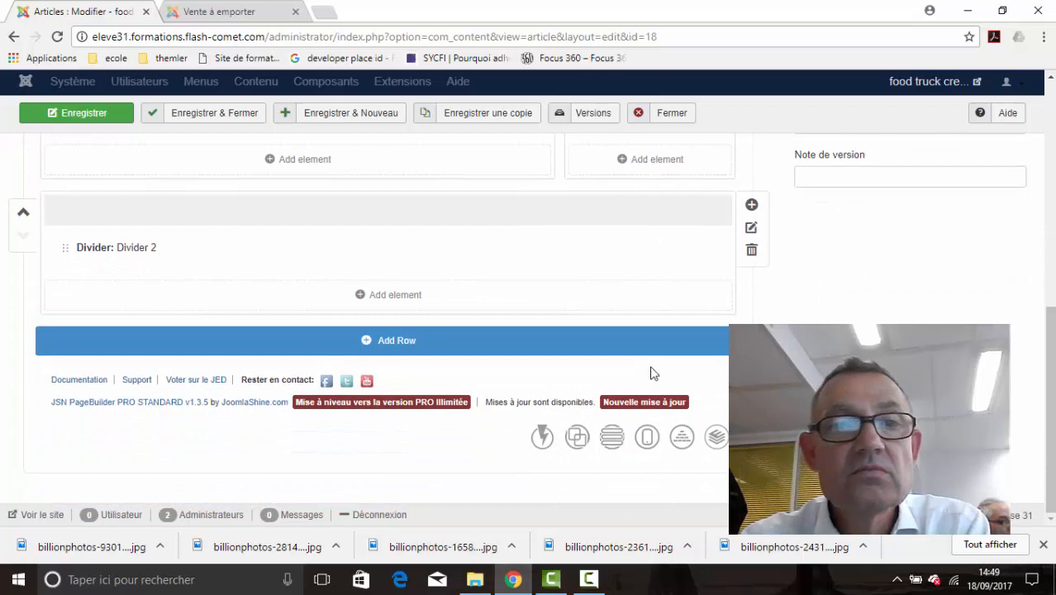
{"action": "left_click", "coordinate": [400, 355]}
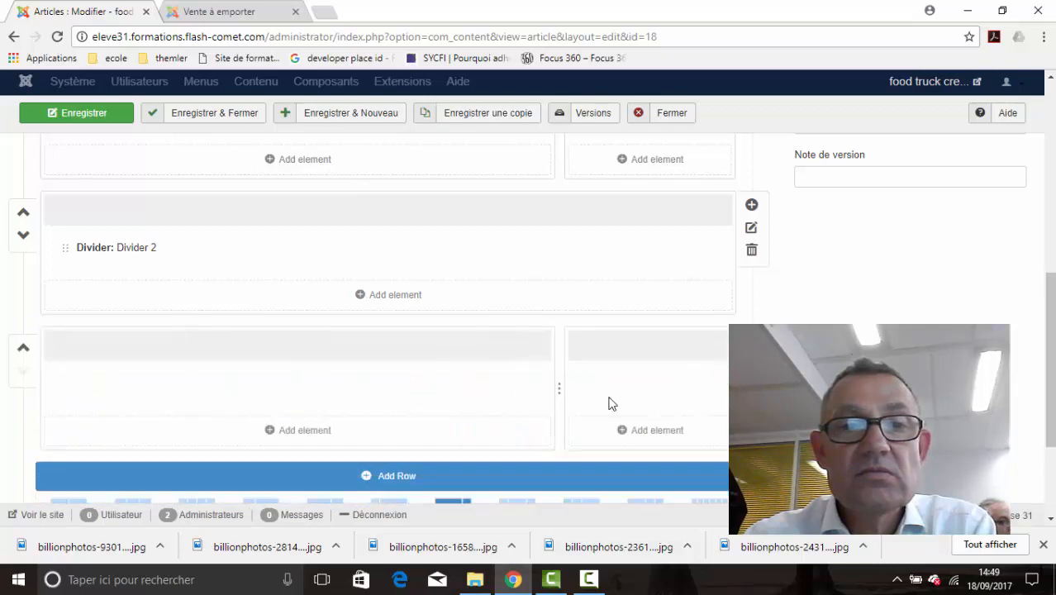
{"action": "scroll", "coordinate": [678, 410], "scroll_direction": "up", "scroll_amount": 2}
{"action": "scroll", "coordinate": [681, 412], "scroll_direction": "down", "scroll_amount": 3}
{"action": "scroll", "coordinate": [680, 410], "scroll_direction": "down", "scroll_amount": 1}
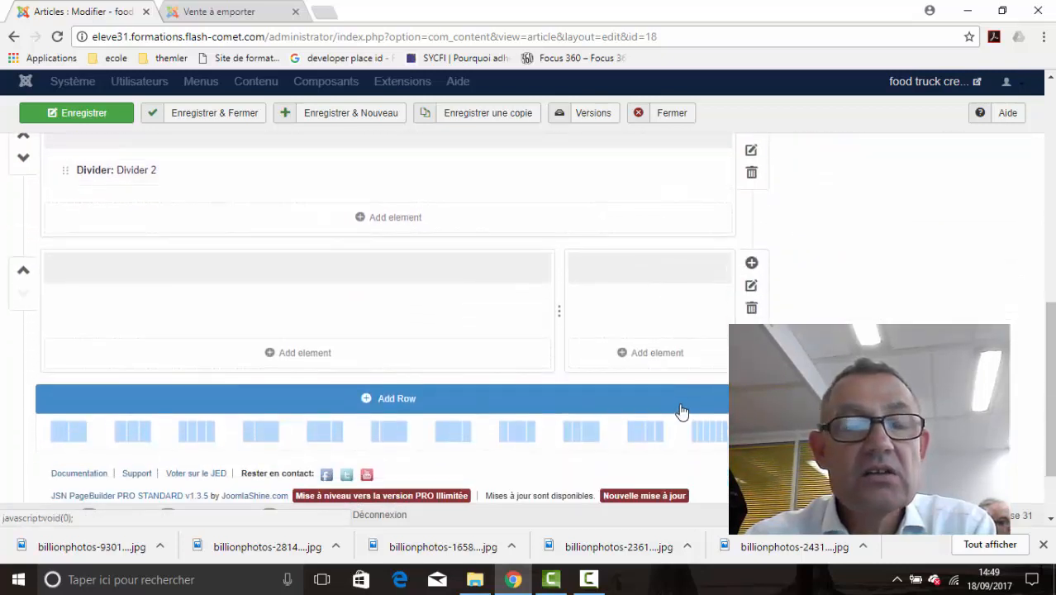
{"action": "scroll", "coordinate": [472, 332], "scroll_direction": "up", "scroll_amount": 1}
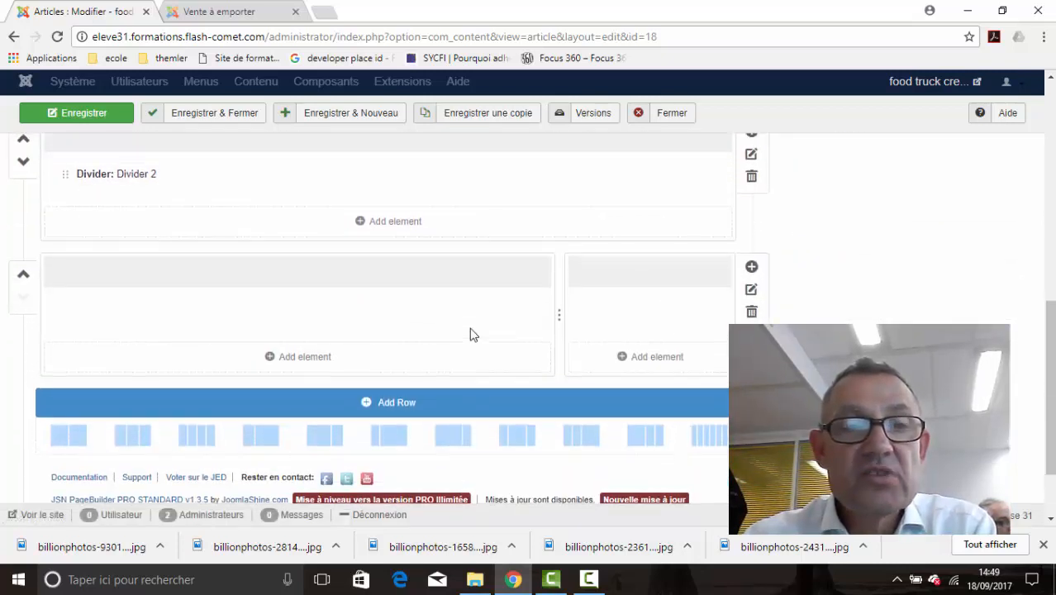
{"action": "scroll", "coordinate": [394, 373], "scroll_direction": "up", "scroll_amount": 2}
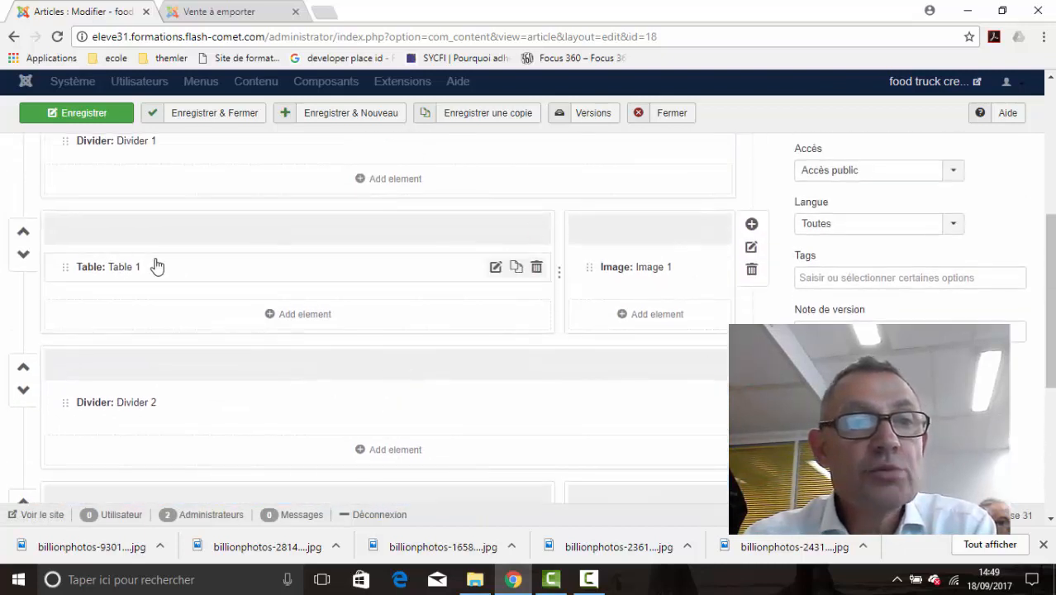
Duplicate the Table 1 element and move the copy into the wide column of the last row.
{"action": "left_click", "coordinate": [515, 268]}
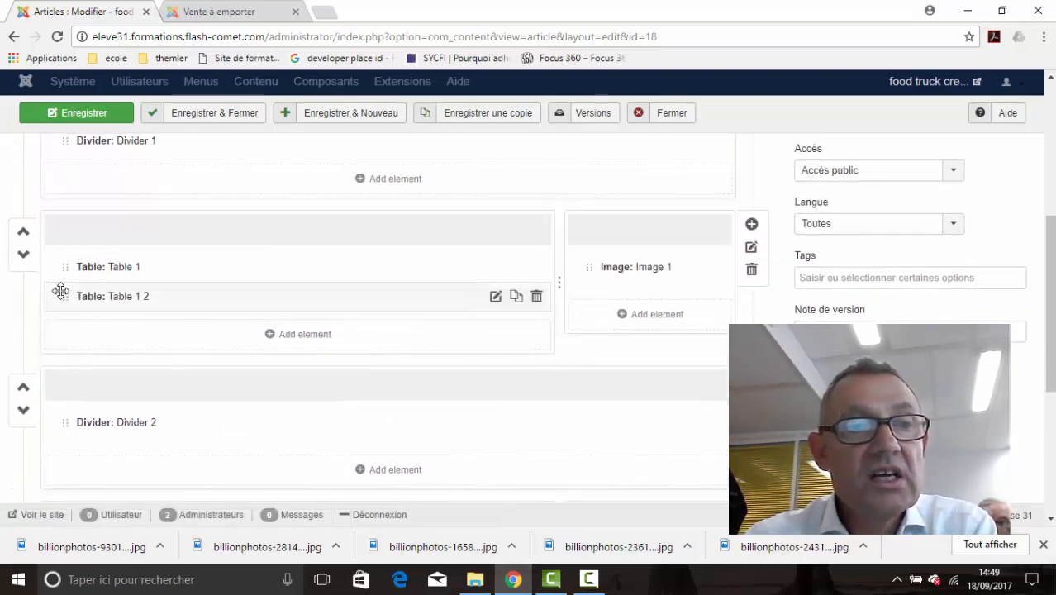
{"action": "left_click_drag", "start_coordinate": [59, 293], "coordinate": [90, 476]}
{"action": "scroll", "coordinate": [99, 471], "scroll_direction": "down", "scroll_amount": 3}
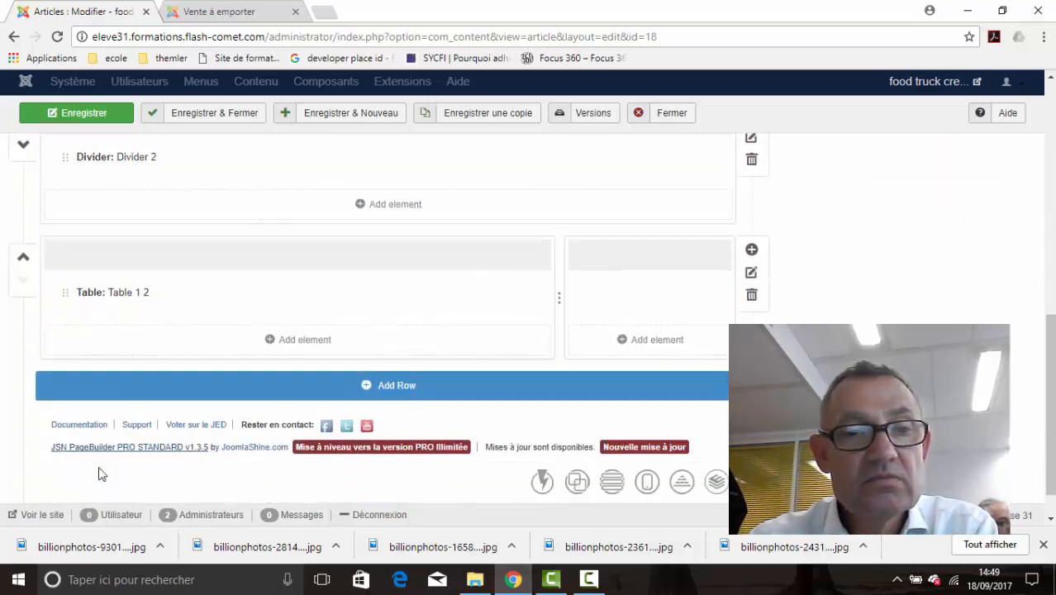
Duplicate the Image 1 element and move the copy into the narrow column of the last row.
{"action": "scroll", "coordinate": [708, 285], "scroll_direction": "up", "scroll_amount": 5}
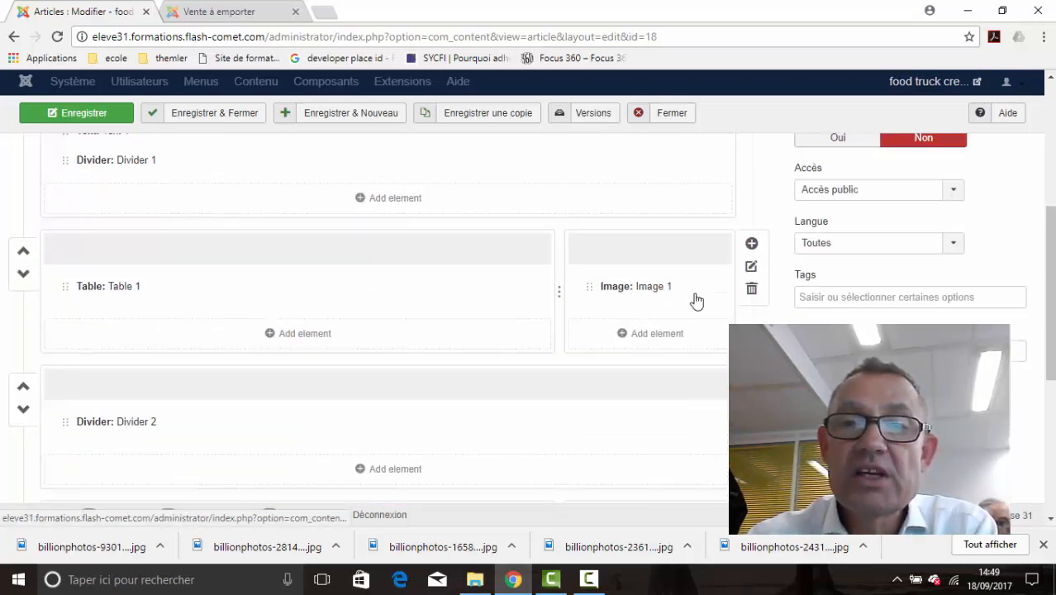
{"action": "left_click", "coordinate": [697, 288]}
{"action": "left_click_drag", "start_coordinate": [589, 314], "coordinate": [589, 414]}
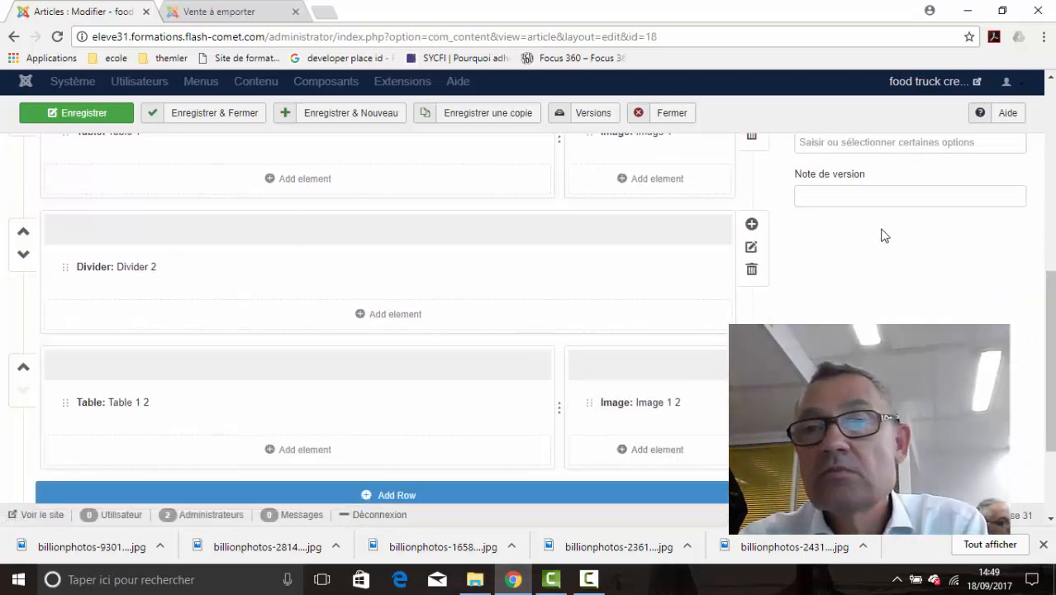
Save the article and reload the public "Vente à emporter" page to check both table and image rows.
{"action": "left_click", "coordinate": [101, 121]}
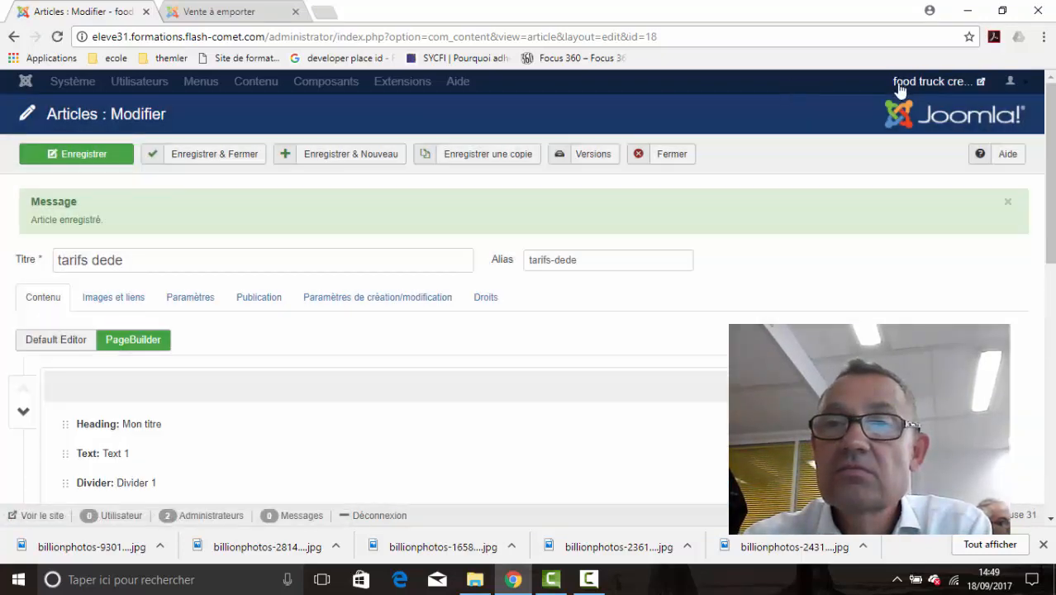
{"action": "left_click", "coordinate": [227, 14]}
{"action": "left_click", "coordinate": [57, 36]}
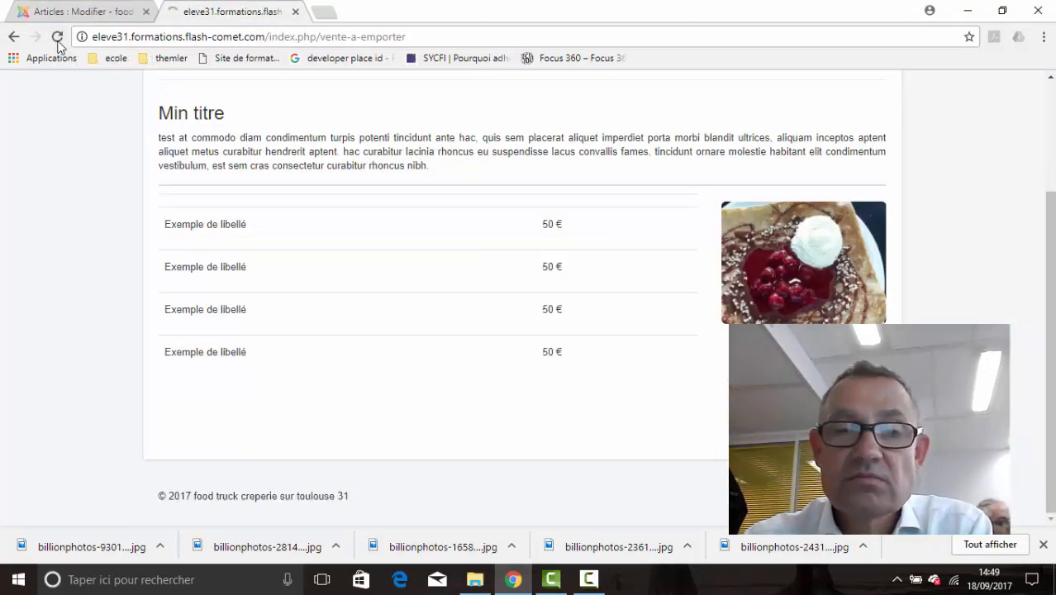
{"action": "scroll", "coordinate": [685, 130], "scroll_direction": "down", "scroll_amount": 3}
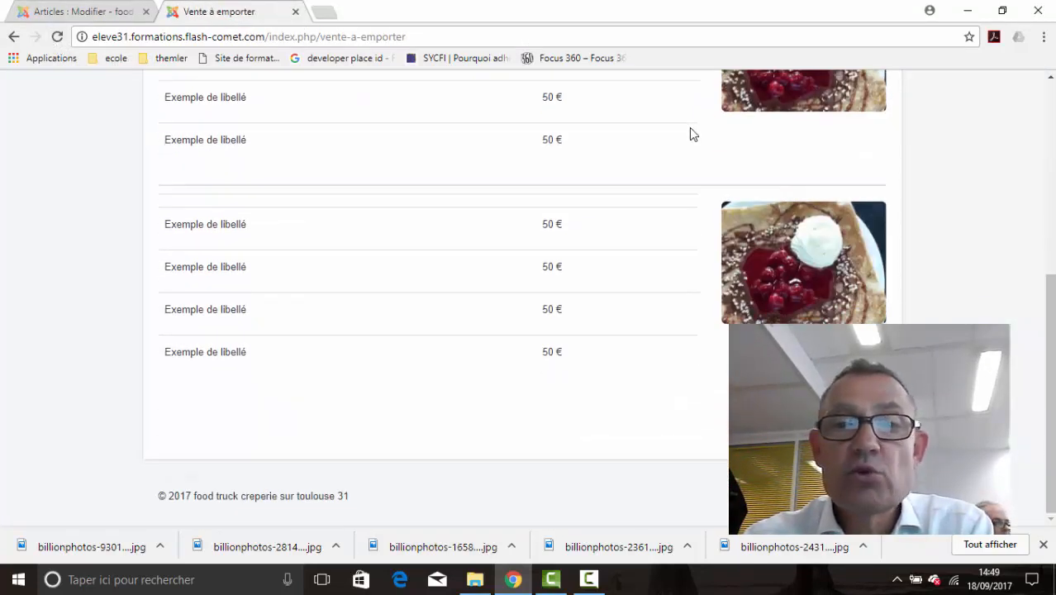
{"action": "scroll", "coordinate": [694, 133], "scroll_direction": "up", "scroll_amount": 3}
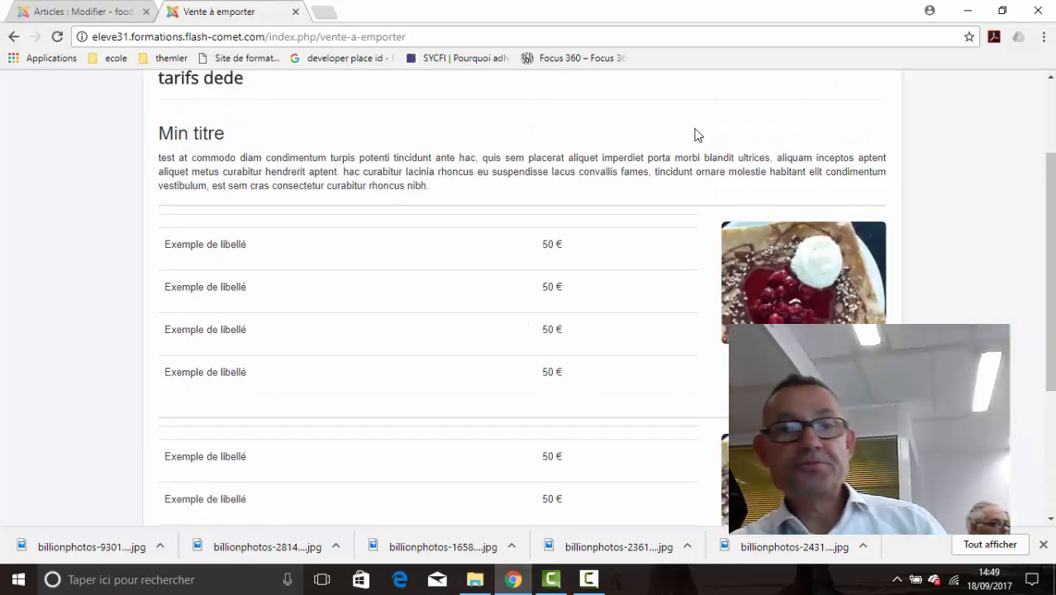
{"action": "scroll", "coordinate": [696, 135], "scroll_direction": "up", "scroll_amount": 2}
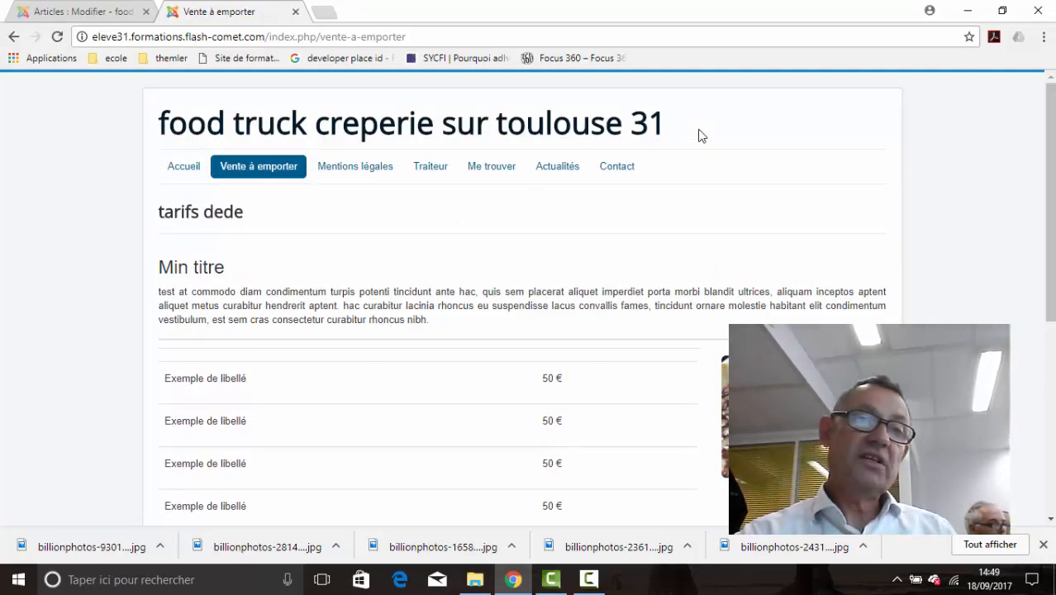
Shrink the browser window to check the page's responsive layout at a narrow width, and maximize the window again.
{"action": "left_click", "coordinate": [1002, 10]}
{"action": "left_click_drag", "start_coordinate": [936, 127], "coordinate": [551, 141]}
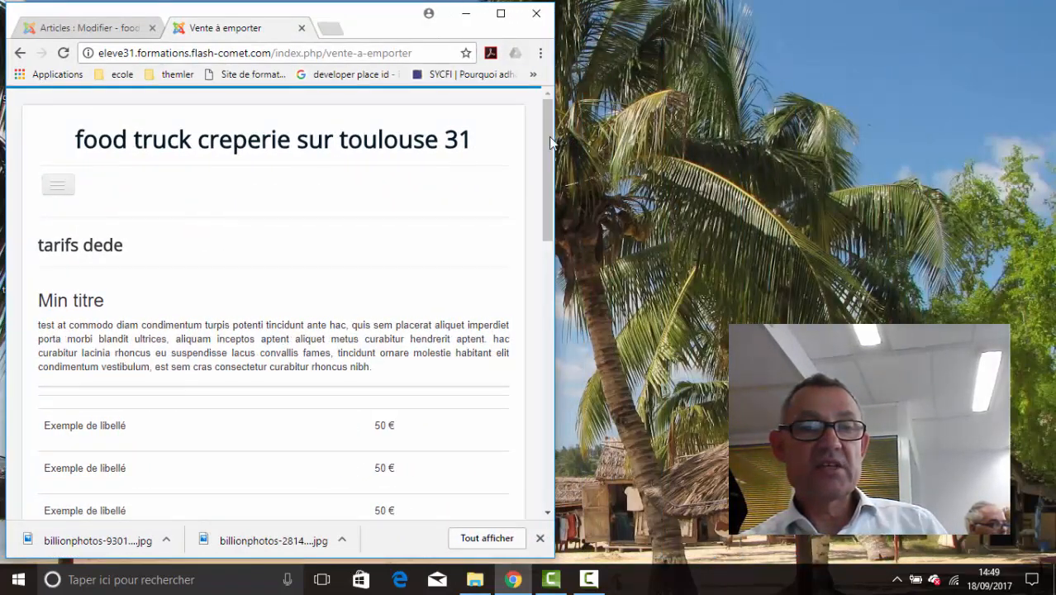
{"action": "scroll", "coordinate": [550, 199], "scroll_direction": "down", "scroll_amount": 2}
{"action": "left_click_drag", "start_coordinate": [554, 199], "coordinate": [517, 100]}
{"action": "left_click", "coordinate": [501, 13]}
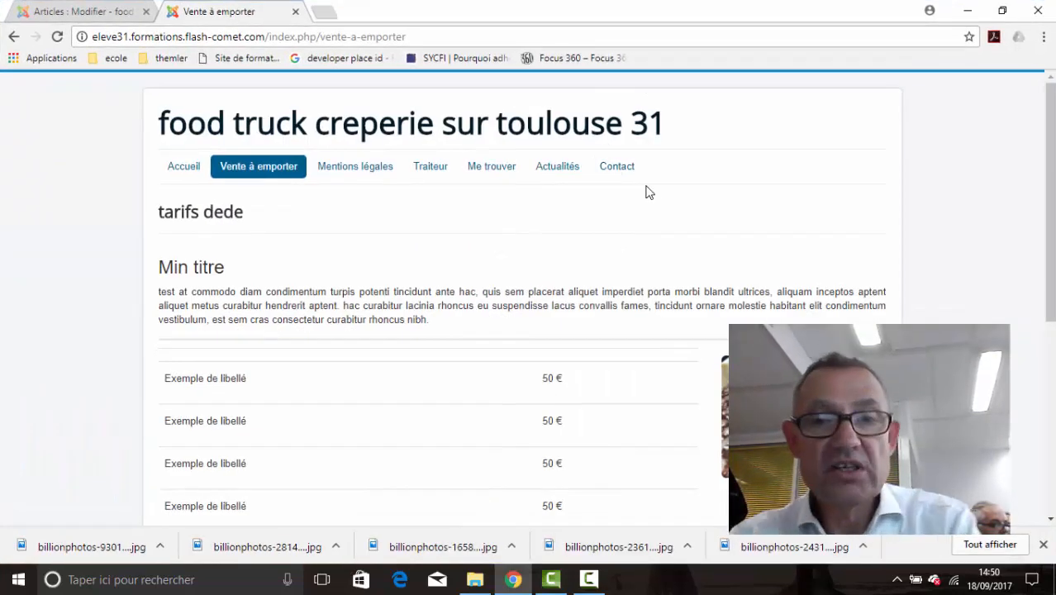
Return to the article editor, review the PageBuilder elements available for the last row's table column, and close the list without adding any.
{"action": "left_click", "coordinate": [91, 14]}
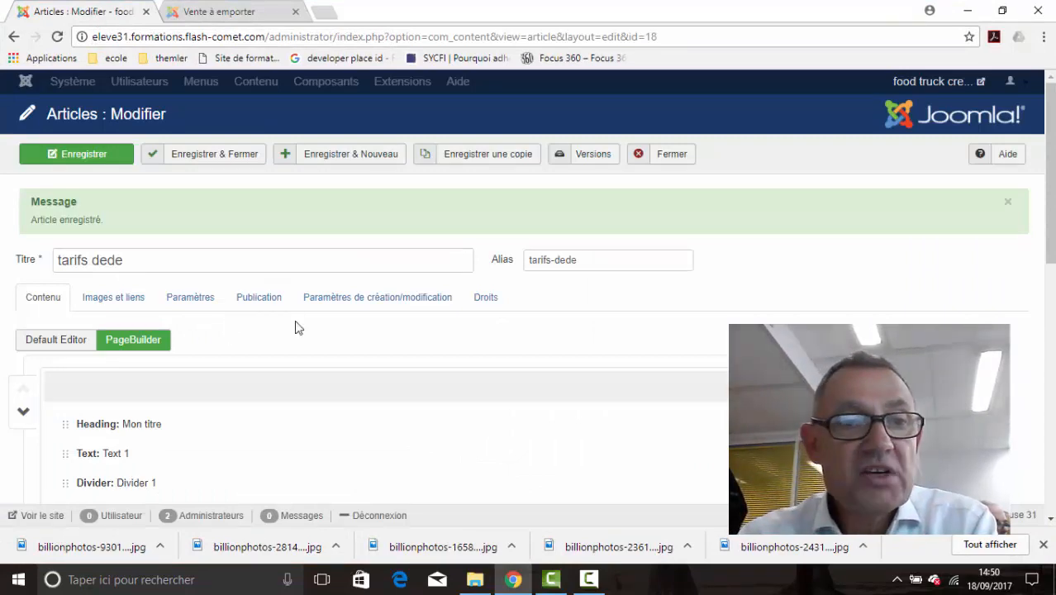
{"action": "scroll", "coordinate": [306, 326], "scroll_direction": "down", "scroll_amount": 10}
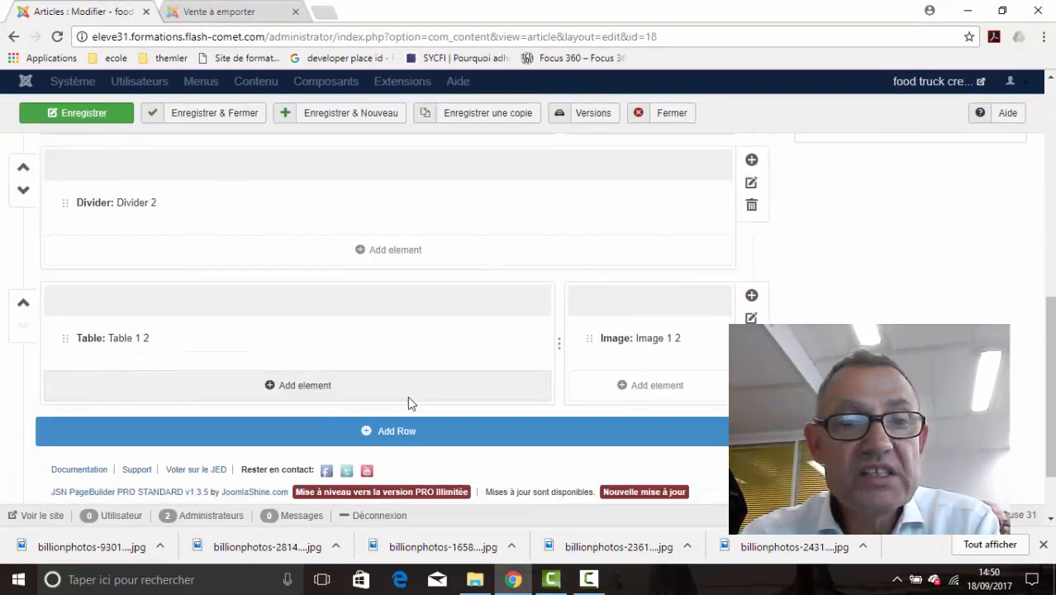
{"action": "left_click", "coordinate": [412, 431]}
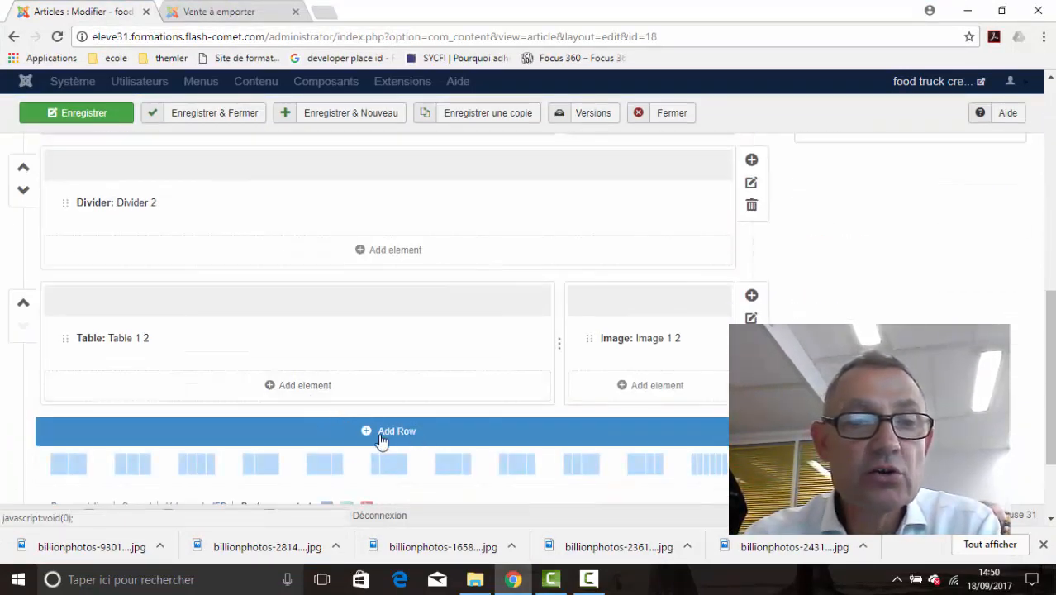
{"action": "left_click", "coordinate": [290, 393]}
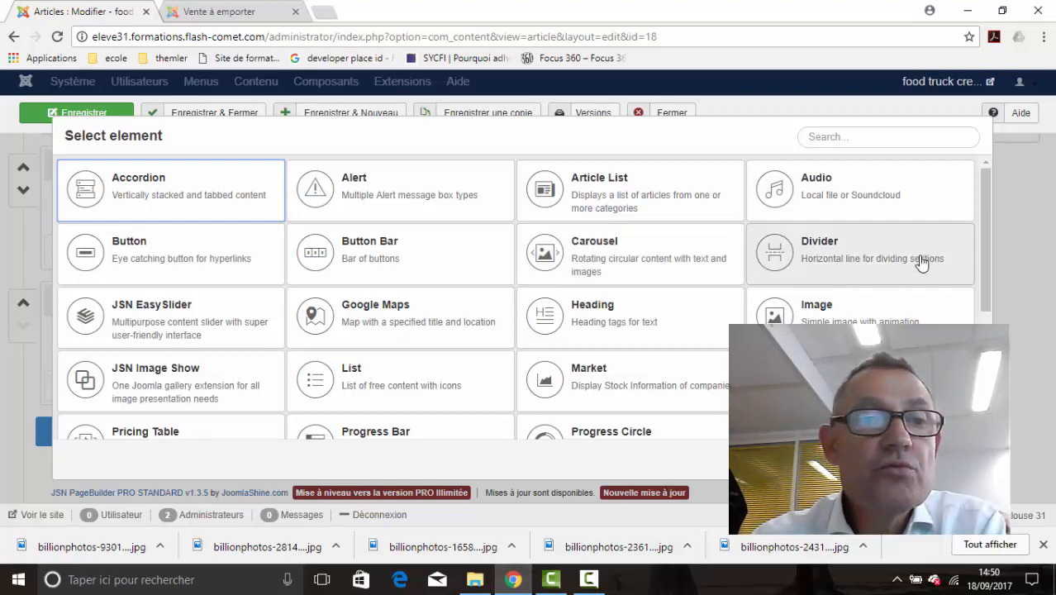
{"action": "scroll", "coordinate": [402, 276], "scroll_direction": "down", "scroll_amount": 1}
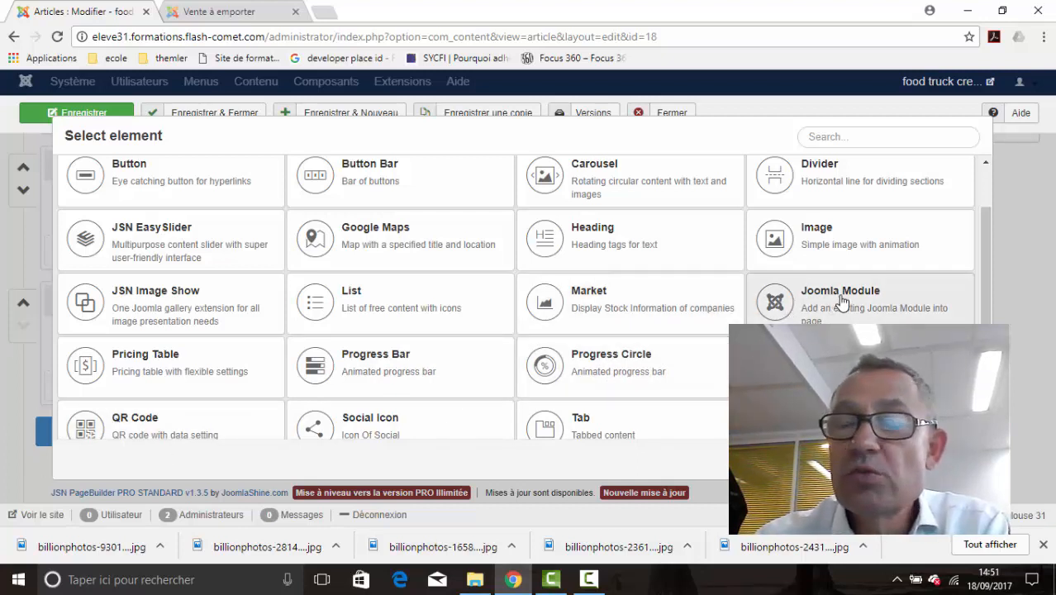
{"action": "scroll", "coordinate": [844, 304], "scroll_direction": "down", "scroll_amount": 3}
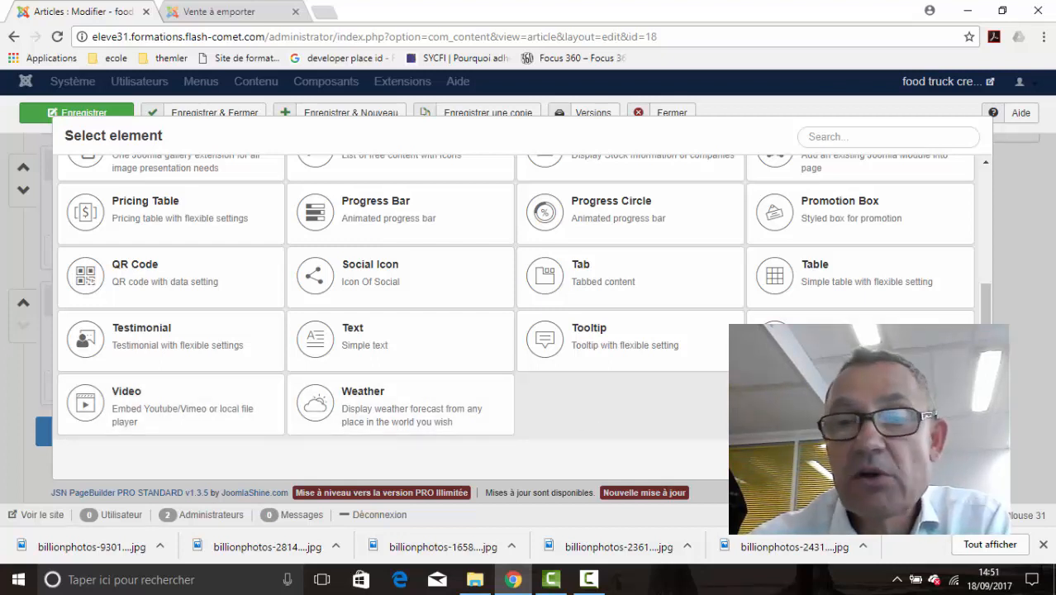
{"action": "key", "text": "Escape"}
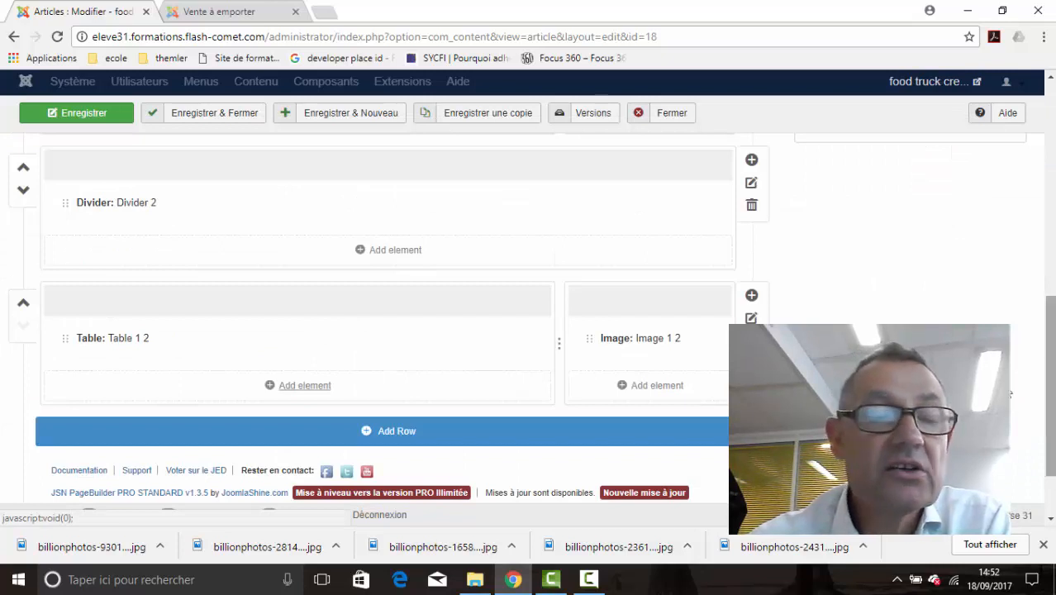